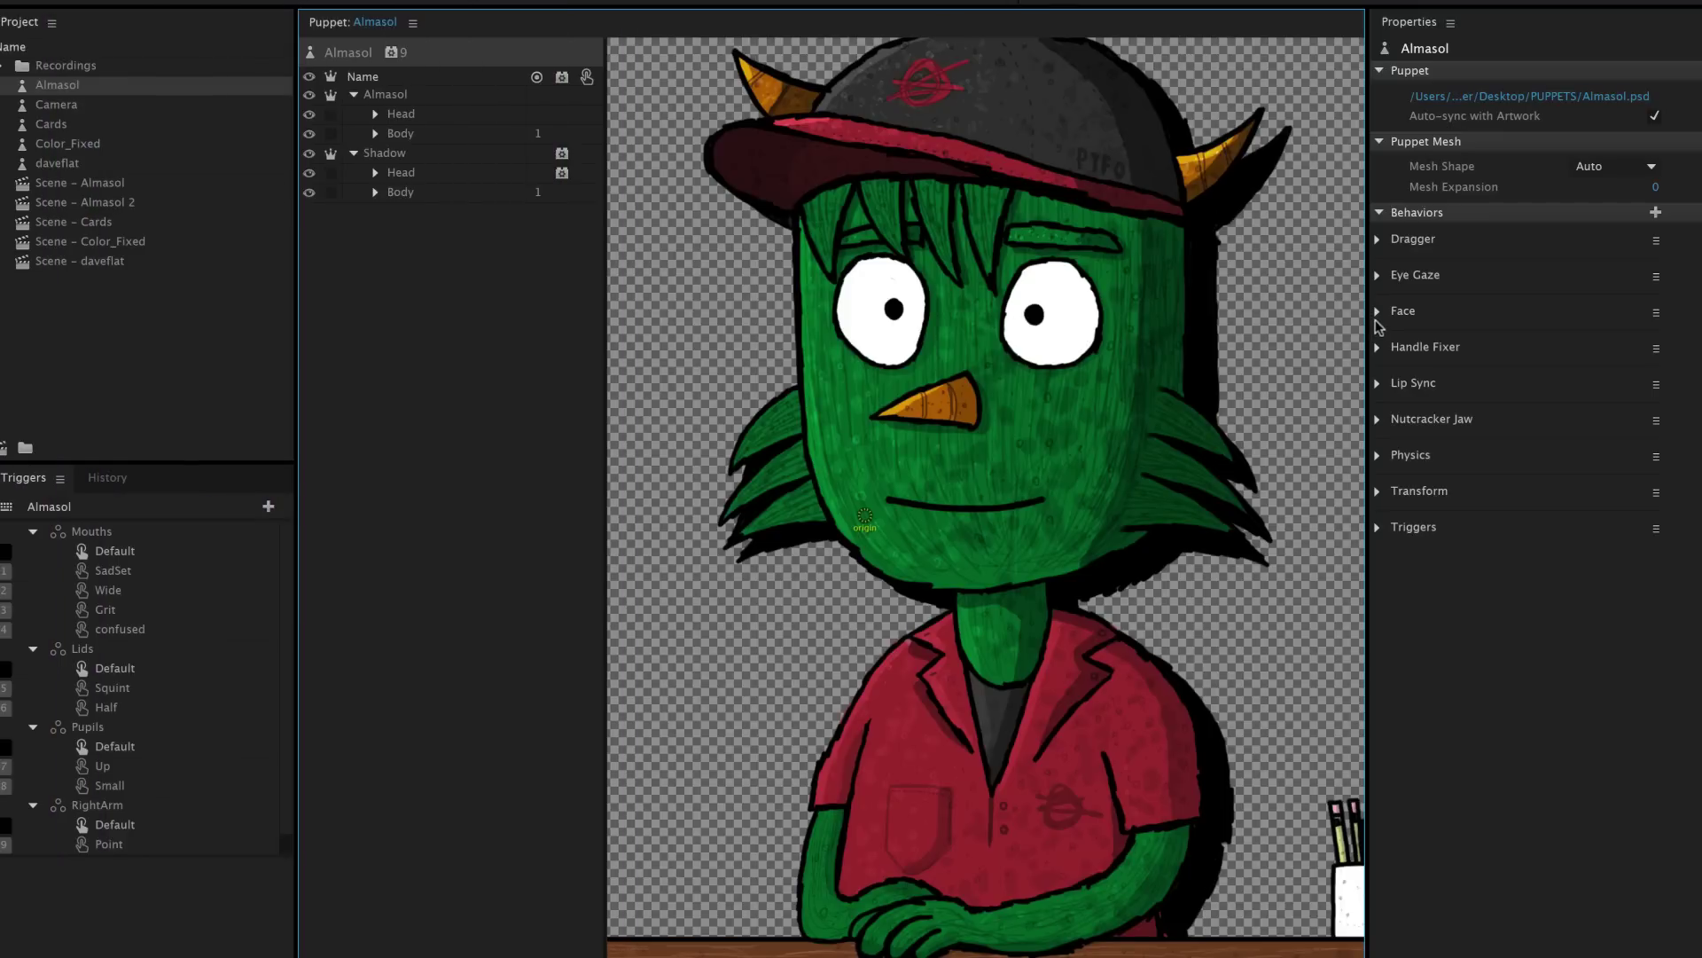
Inspect the Face behavior and the Hair2, Nose and eyebrow layers, then shift the hue
{"action": "left_click", "coordinate": [1378, 308]}
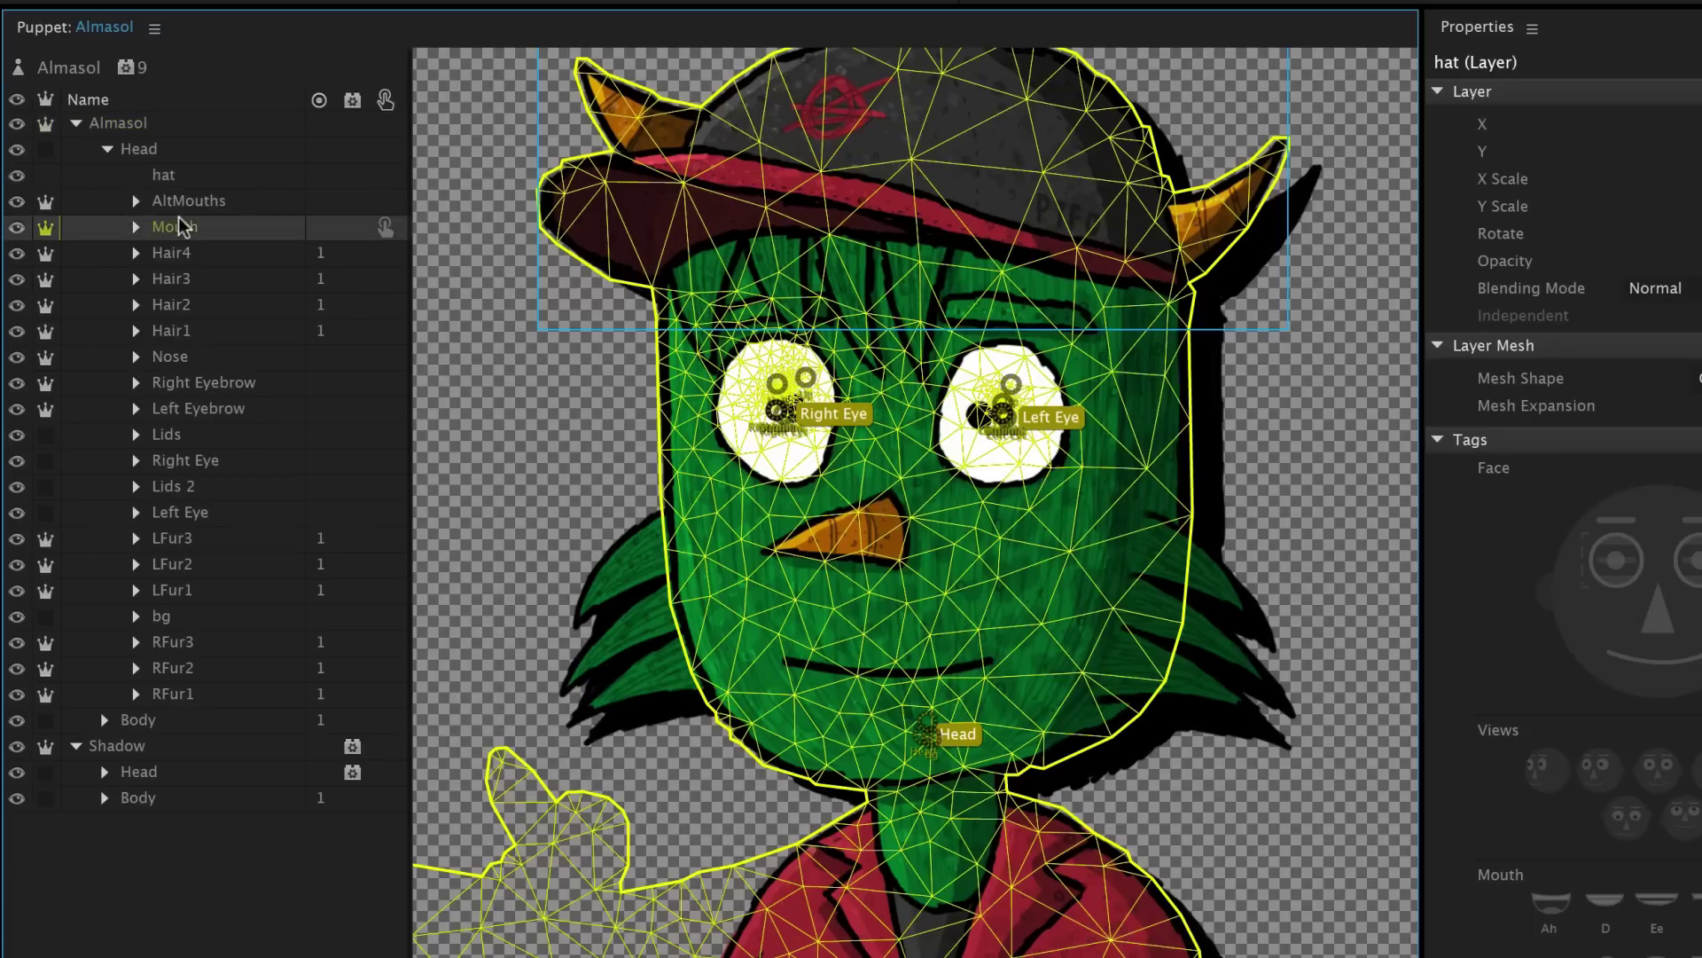
{"action": "left_click", "coordinate": [173, 305]}
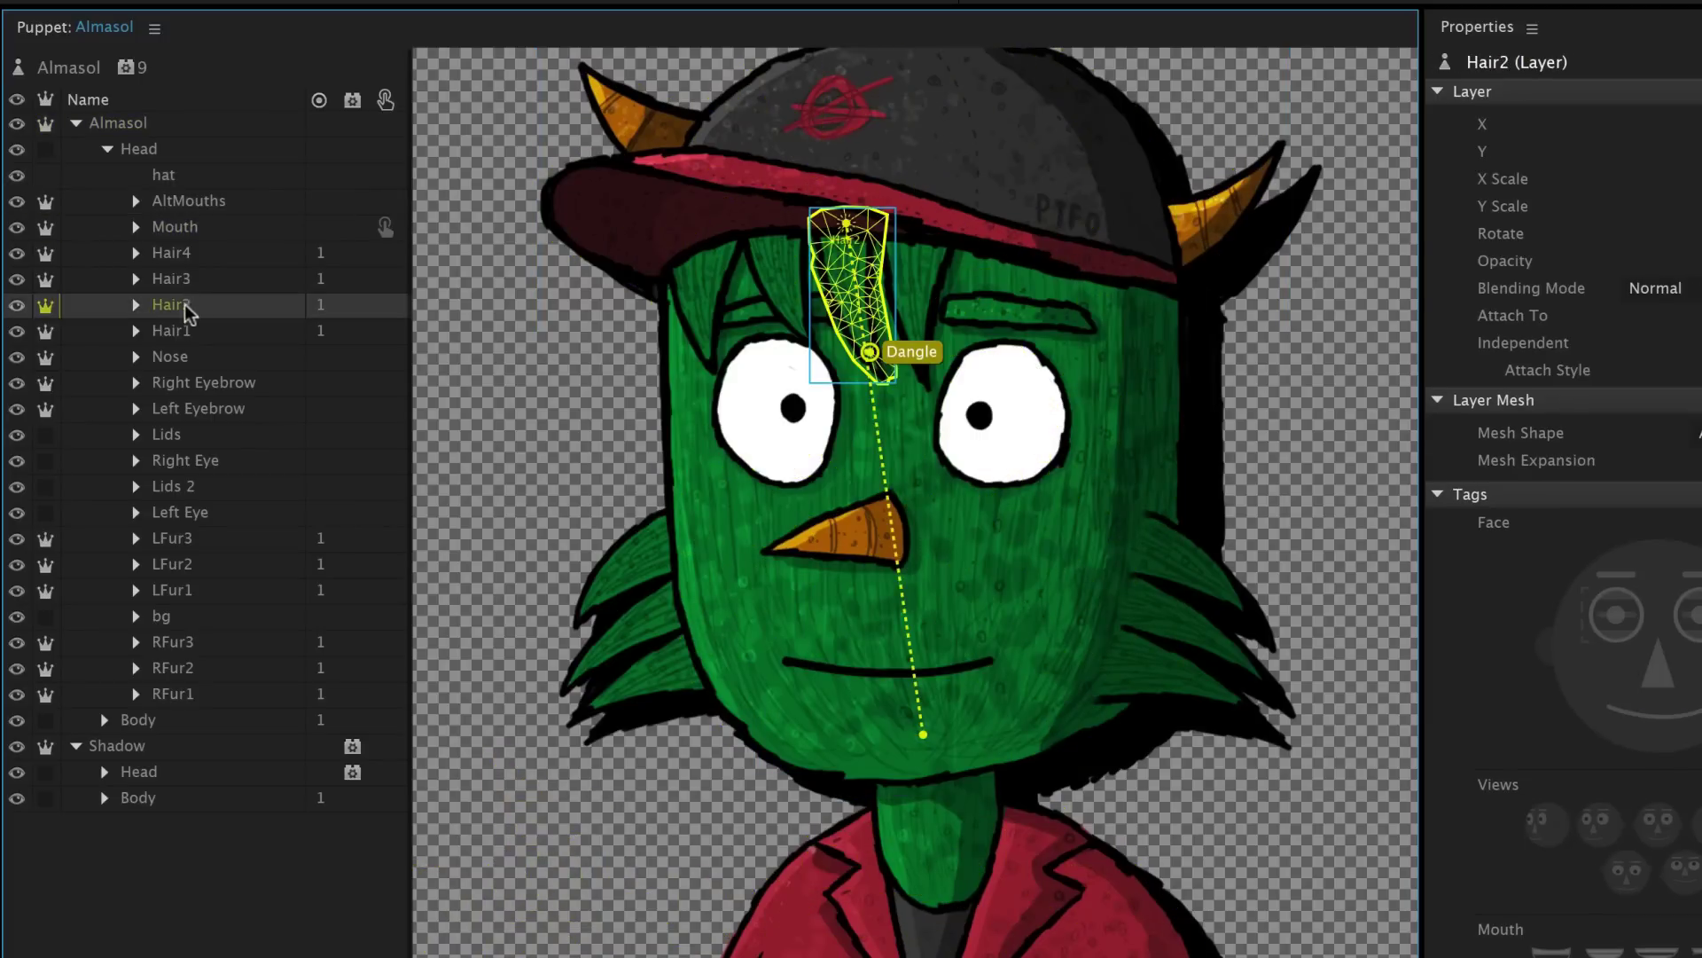
{"action": "left_click", "coordinate": [170, 358]}
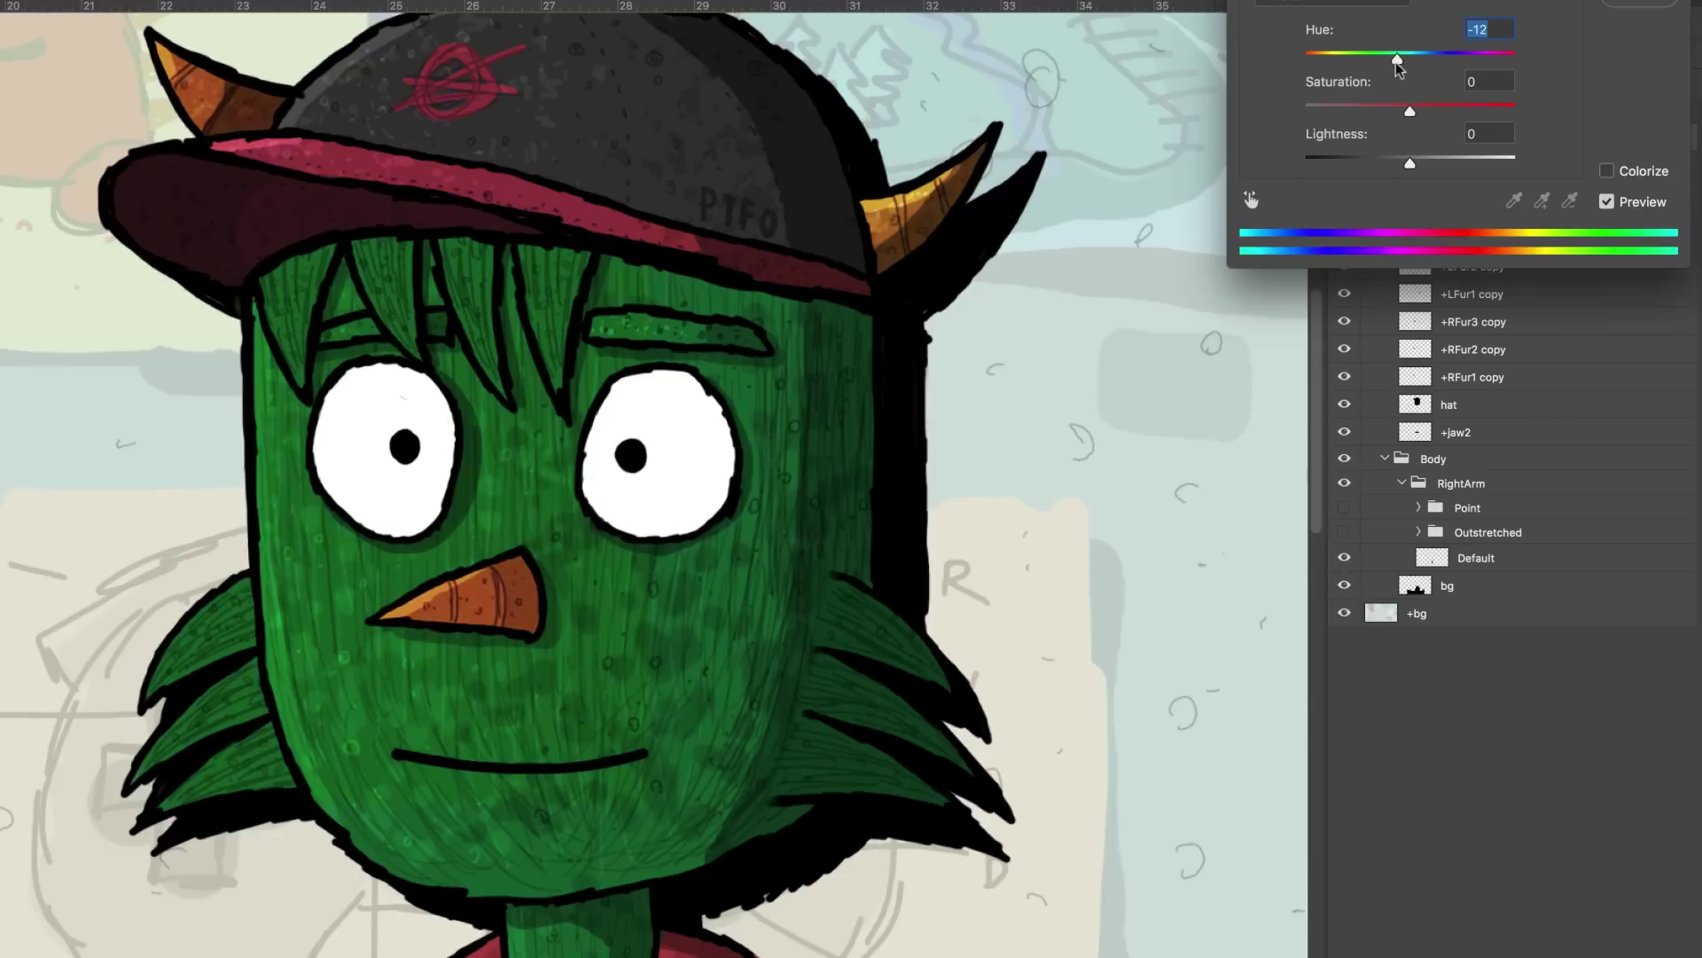
{"action": "left_click_drag", "start_coordinate": [1473, 59], "coordinate": [1277, 93]}
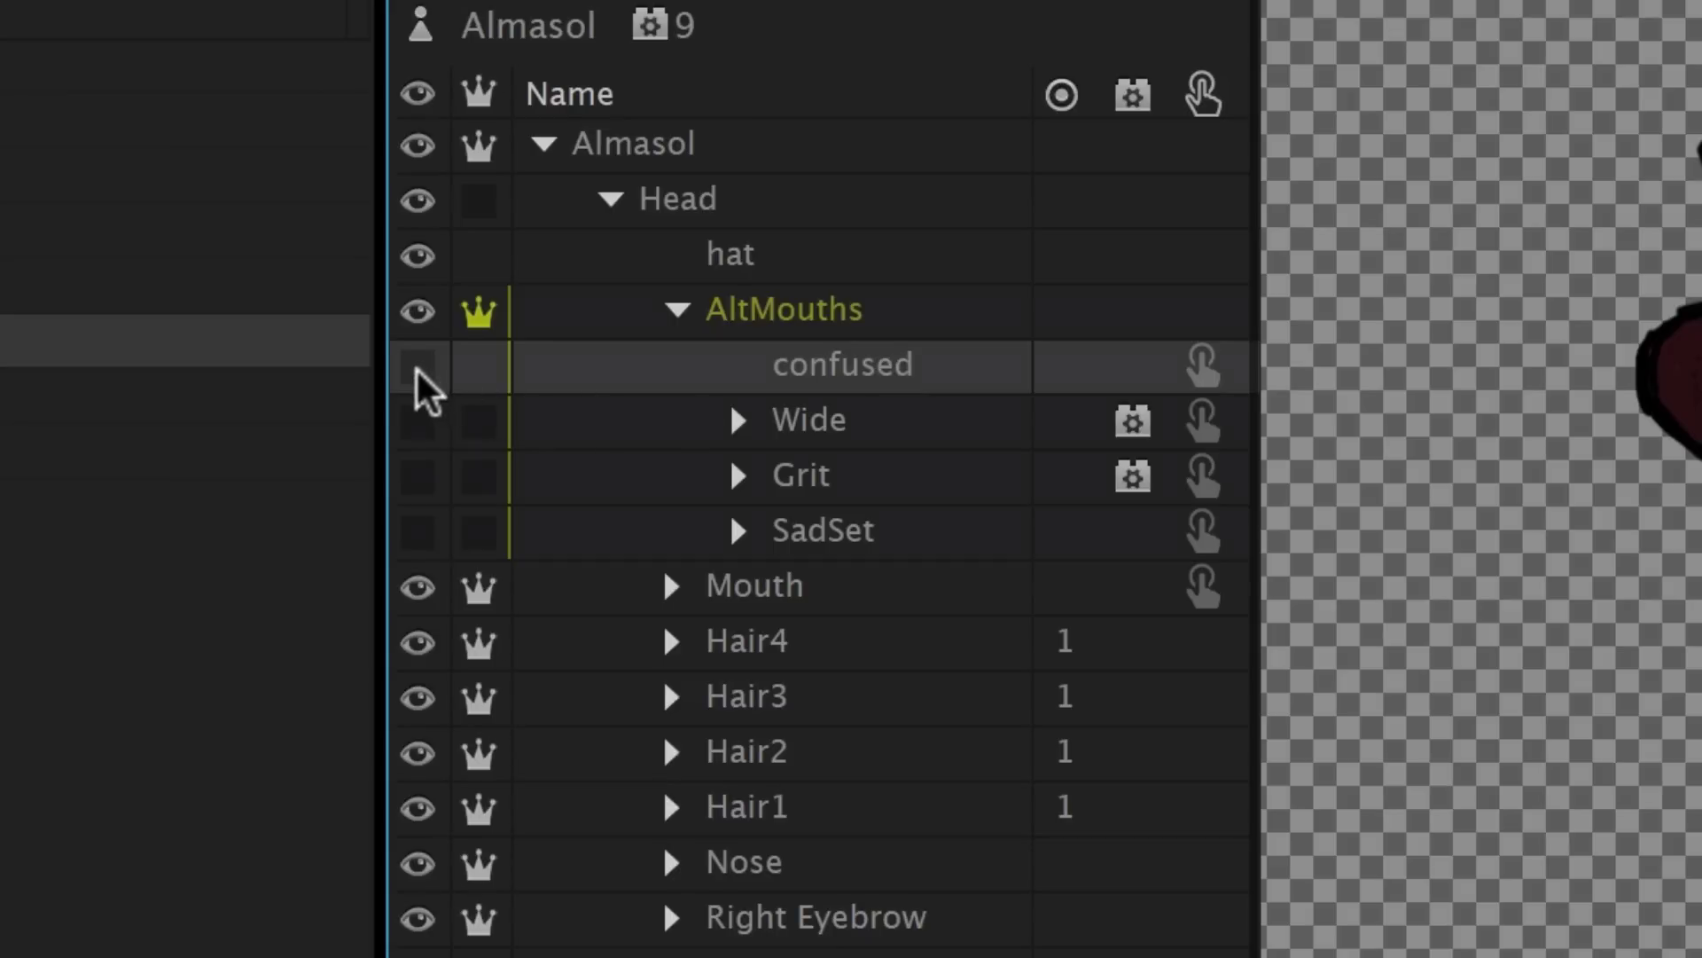
Preview the confused, Wide, Grit and SadSet mouths by toggling their visibility
{"action": "left_click", "coordinate": [418, 367]}
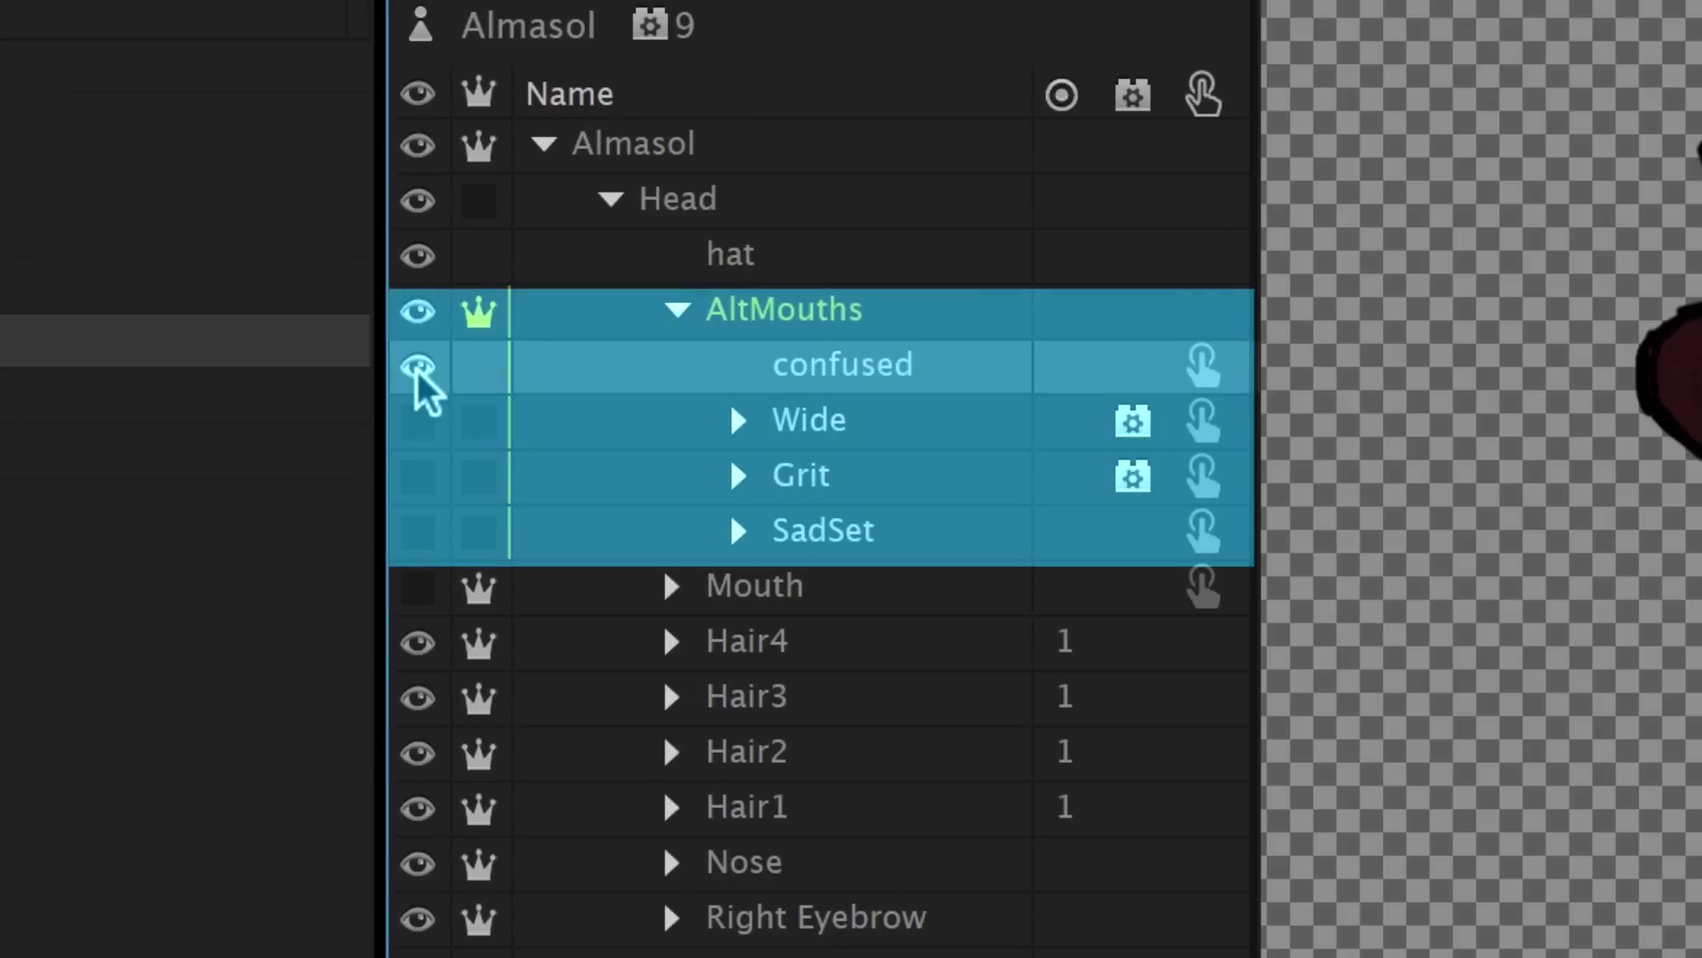
{"action": "key", "text": "ctrl+z"}
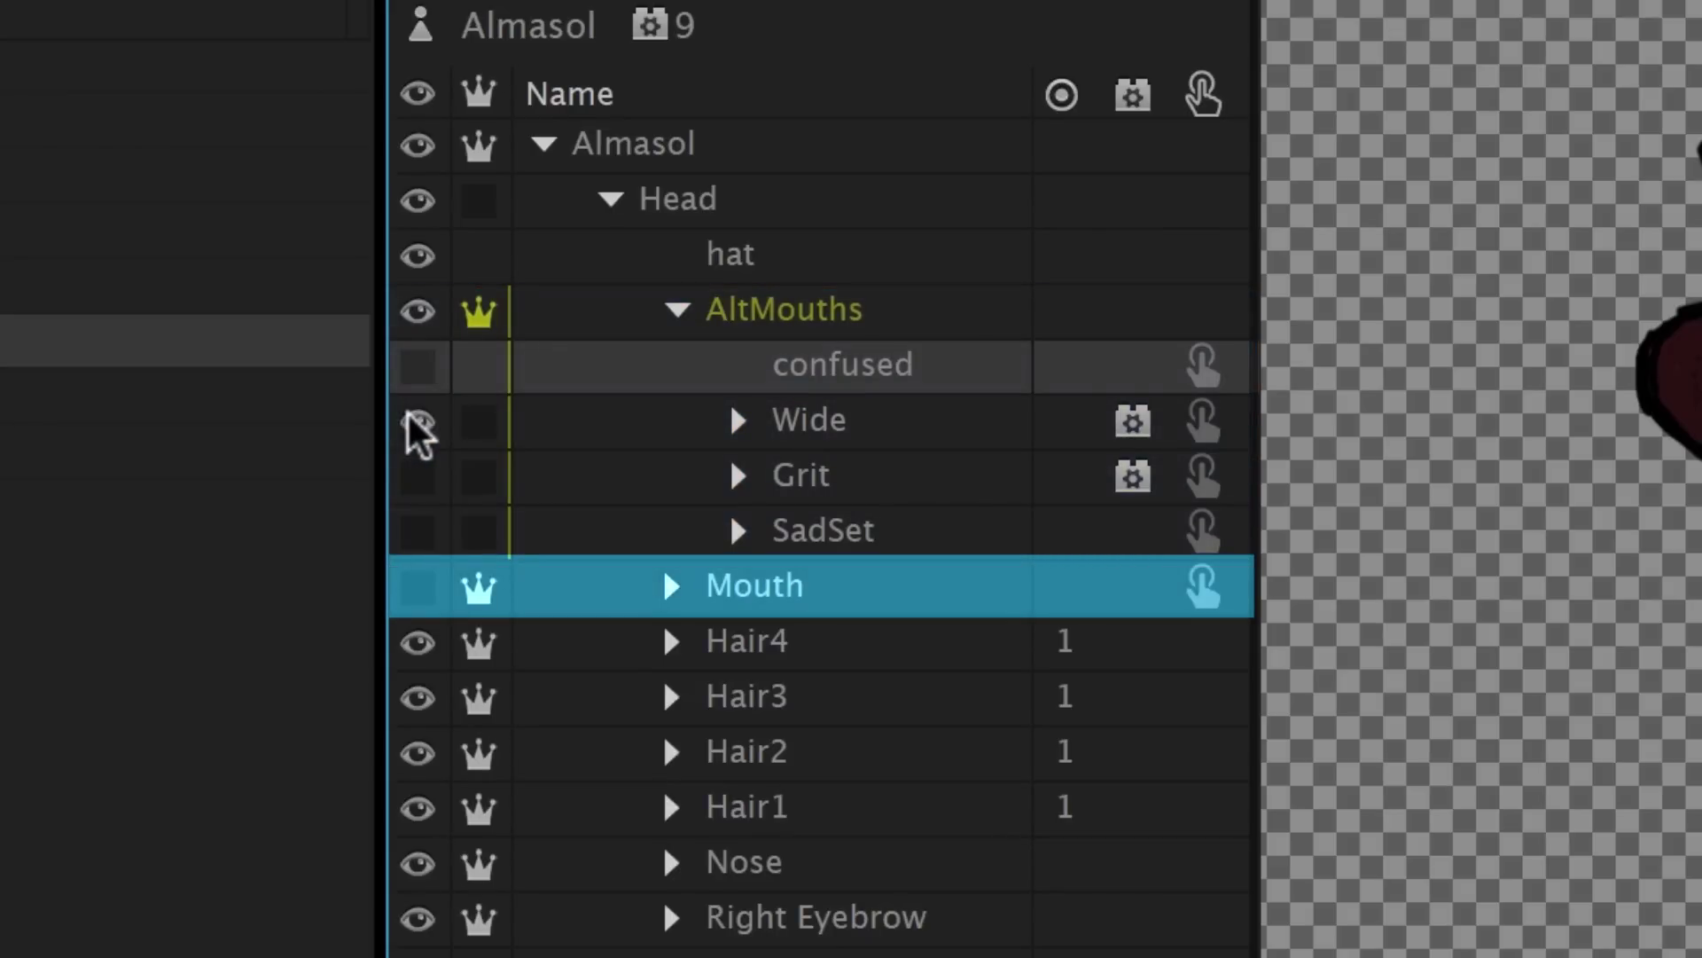
{"action": "left_click", "coordinate": [419, 424]}
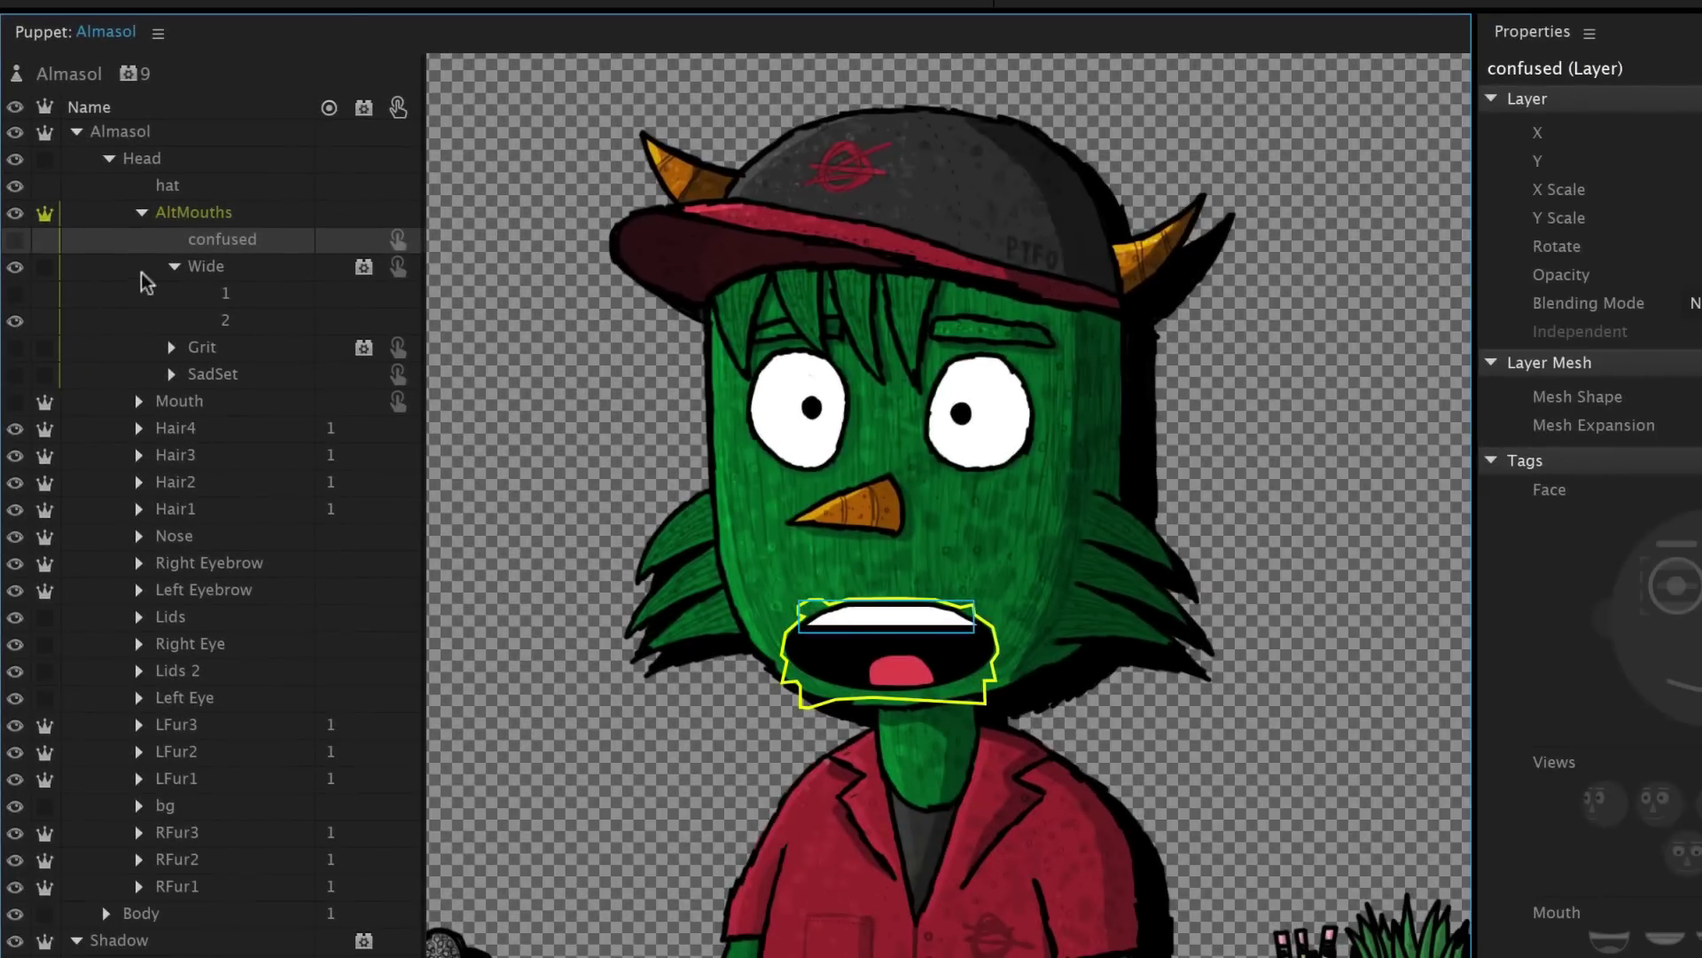
{"action": "left_click", "coordinate": [17, 348]}
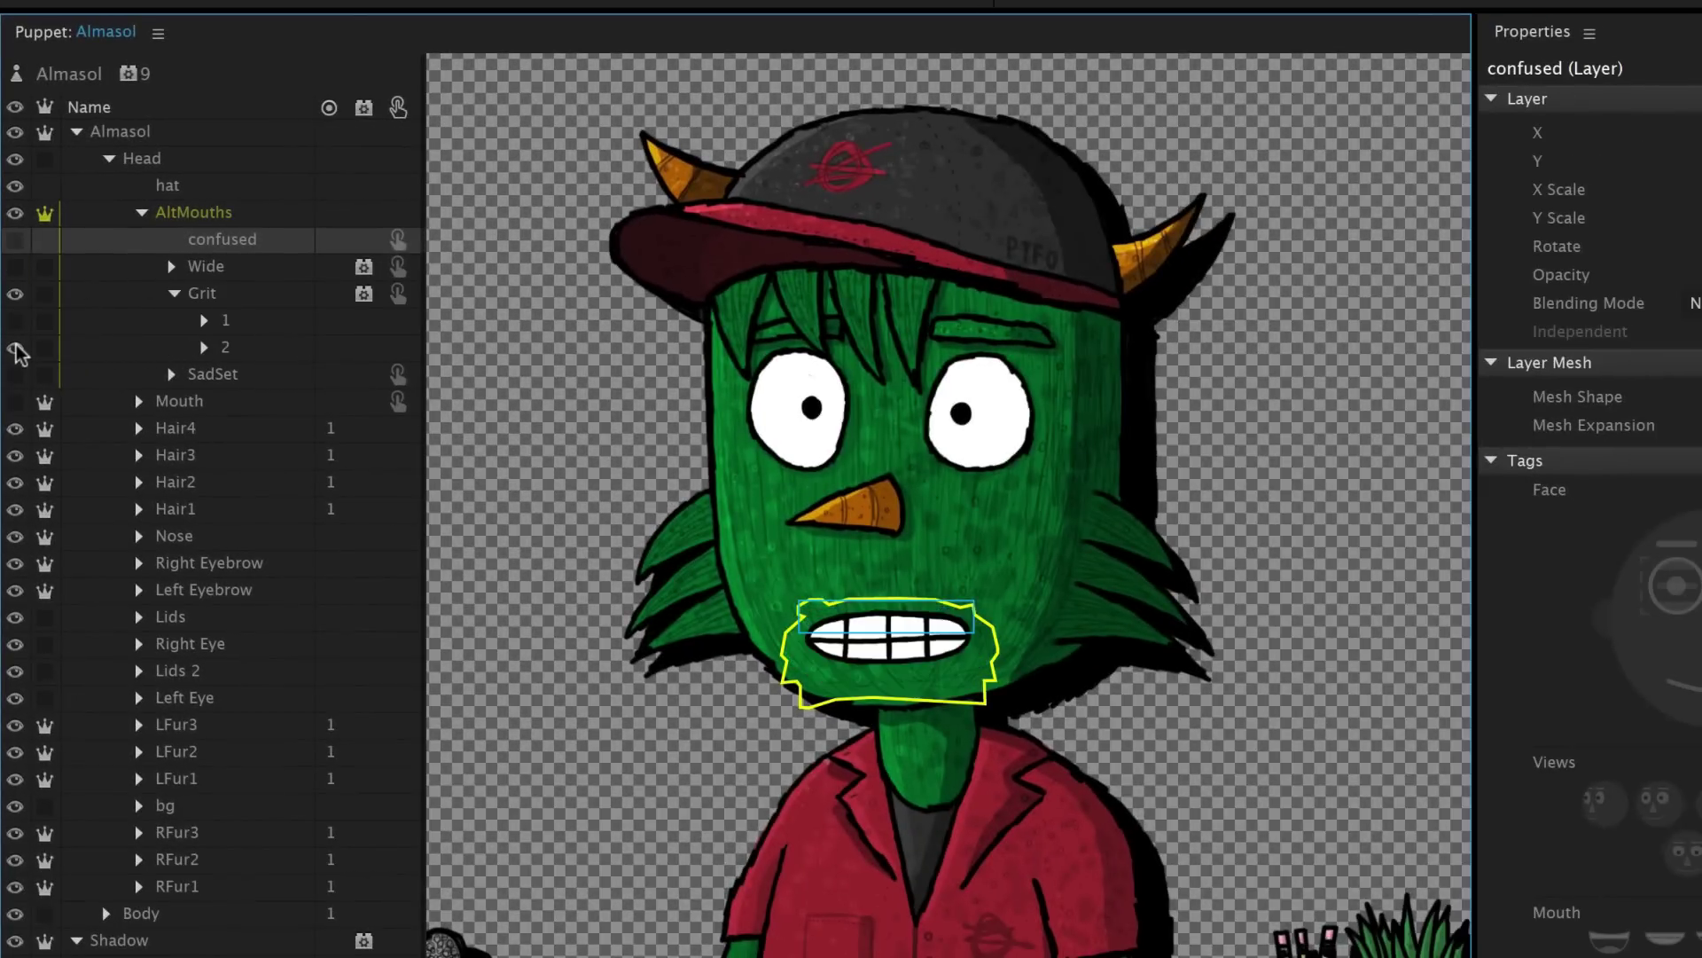
{"action": "left_click", "coordinate": [16, 240]}
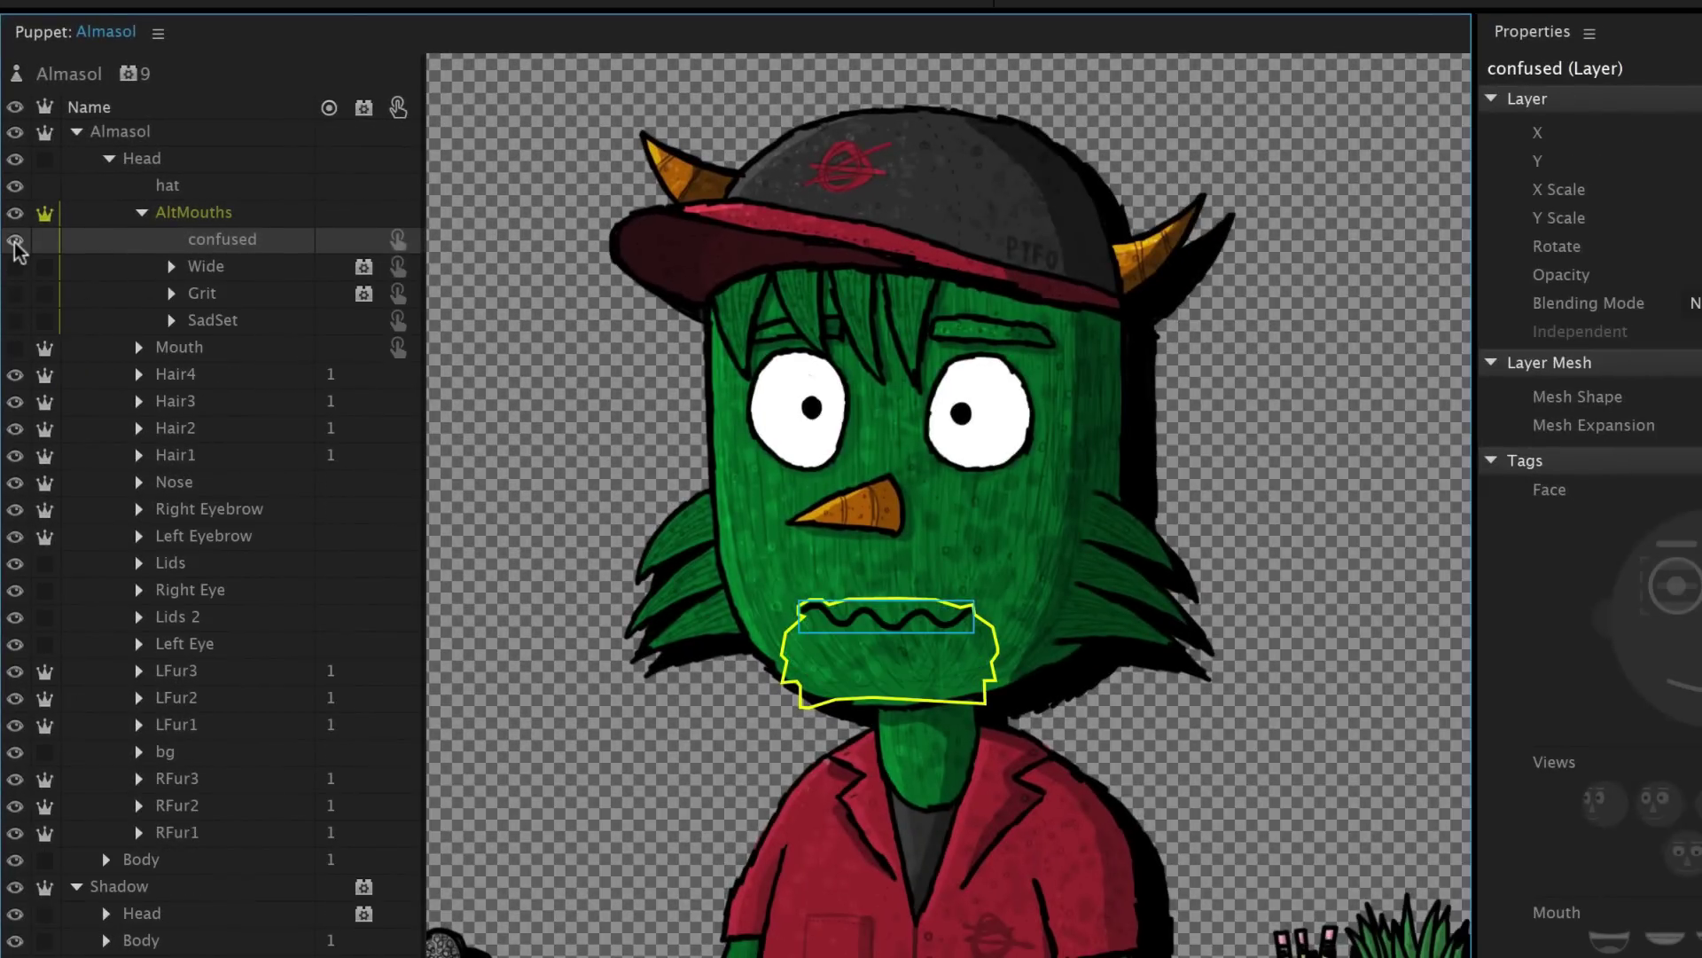
{"action": "left_click", "coordinate": [15, 320]}
Expand and isolate the SadSet group, then show the Ah mouth's first two frames
{"action": "left_click", "coordinate": [169, 319]}
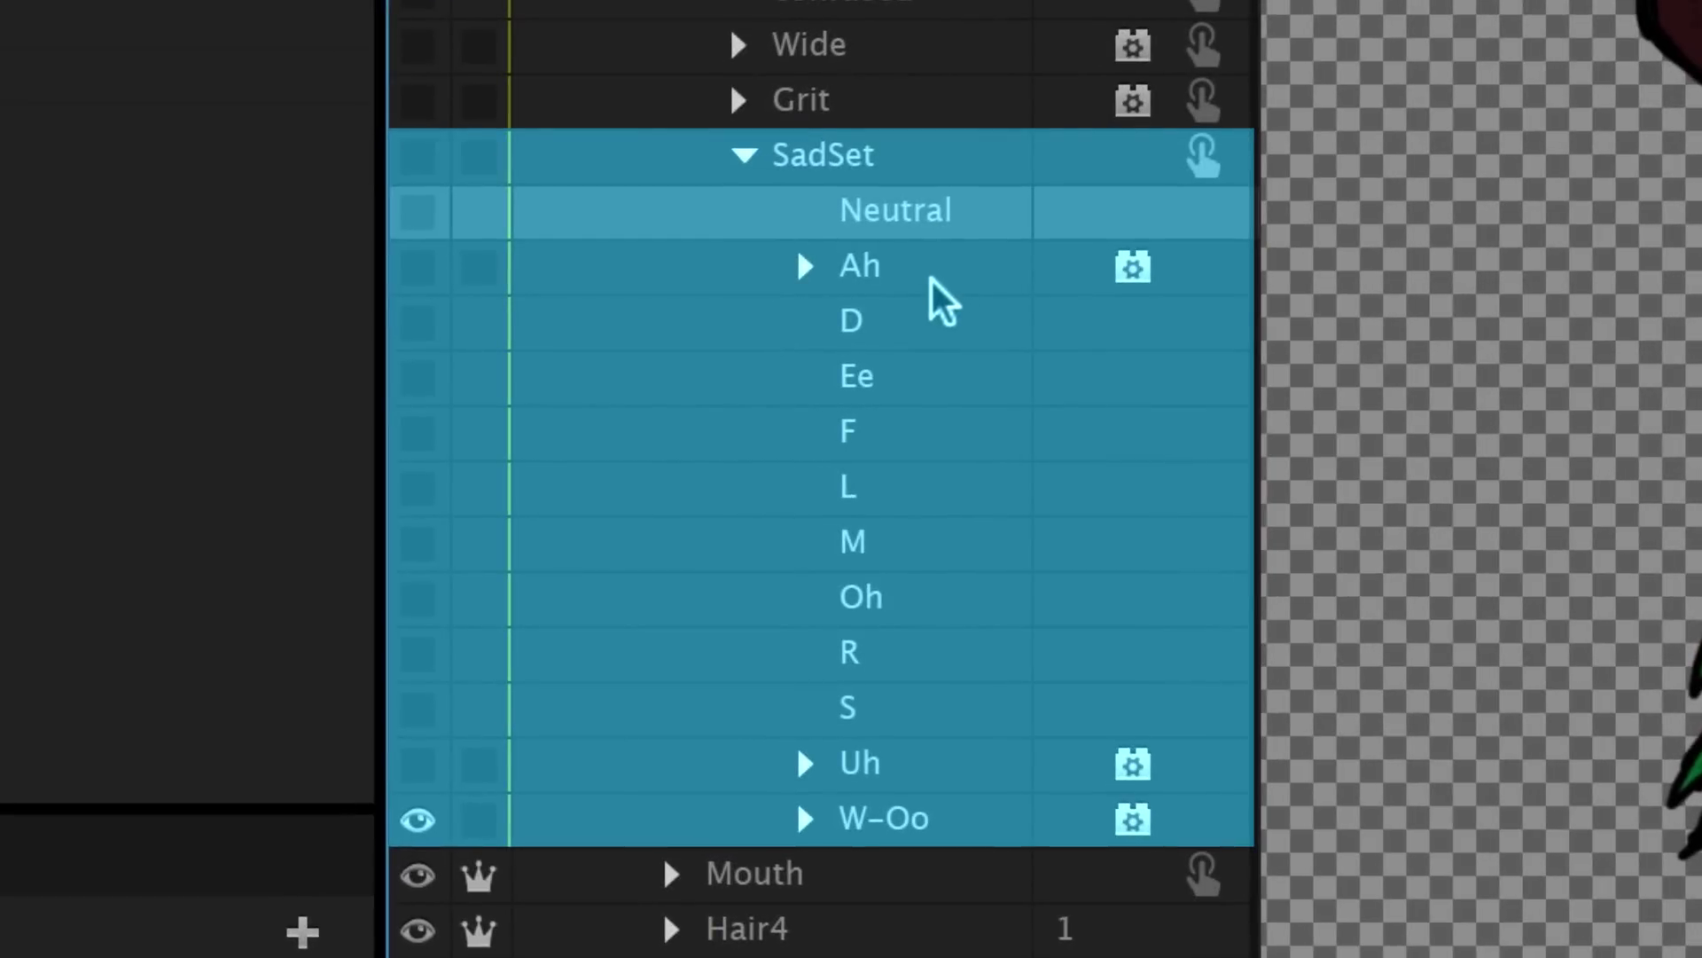
{"action": "left_click", "coordinate": [931, 286]}
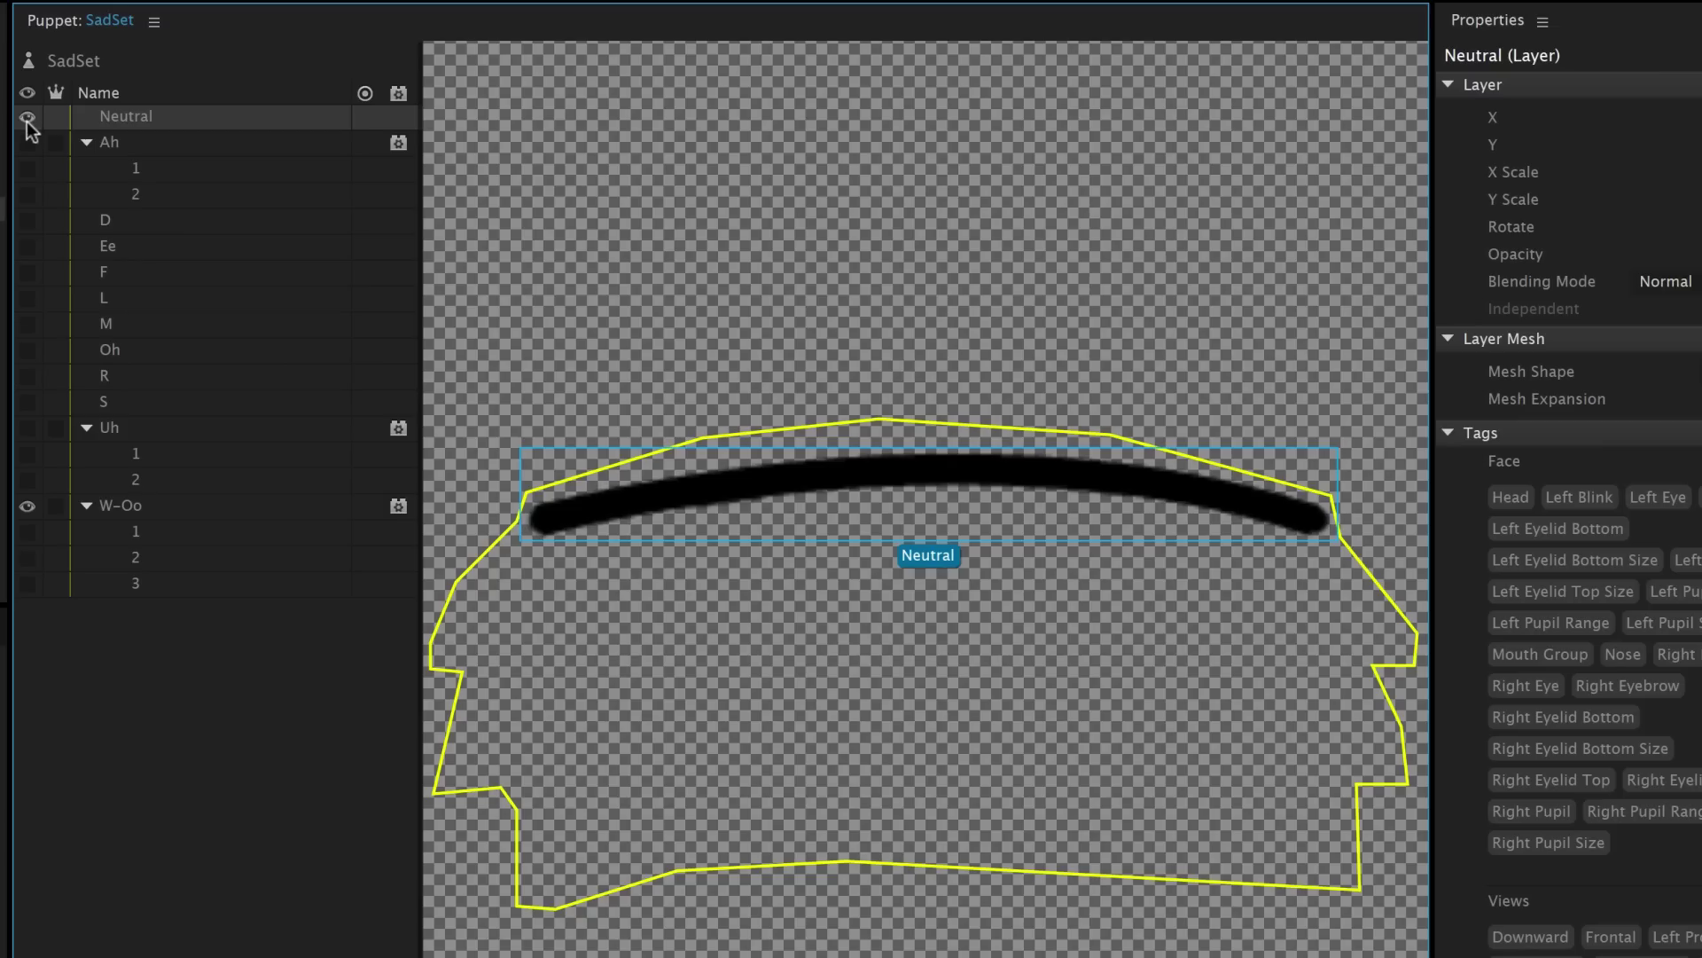
{"action": "left_click", "coordinate": [27, 169]}
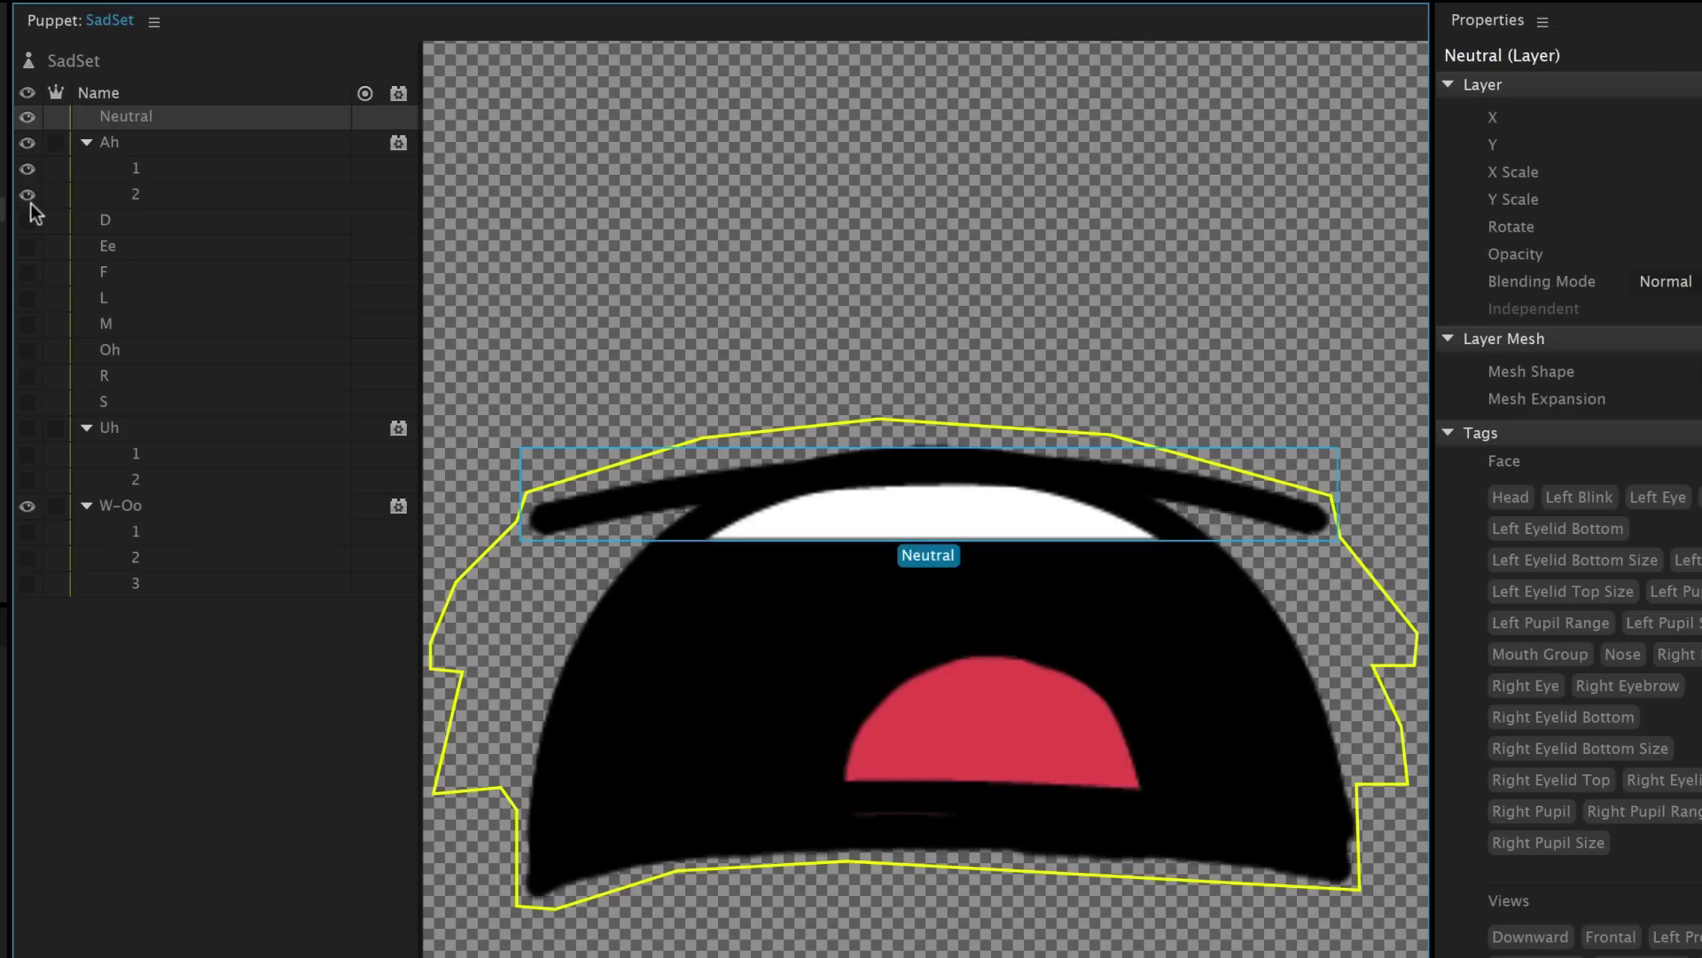
{"action": "left_click", "coordinate": [27, 195]}
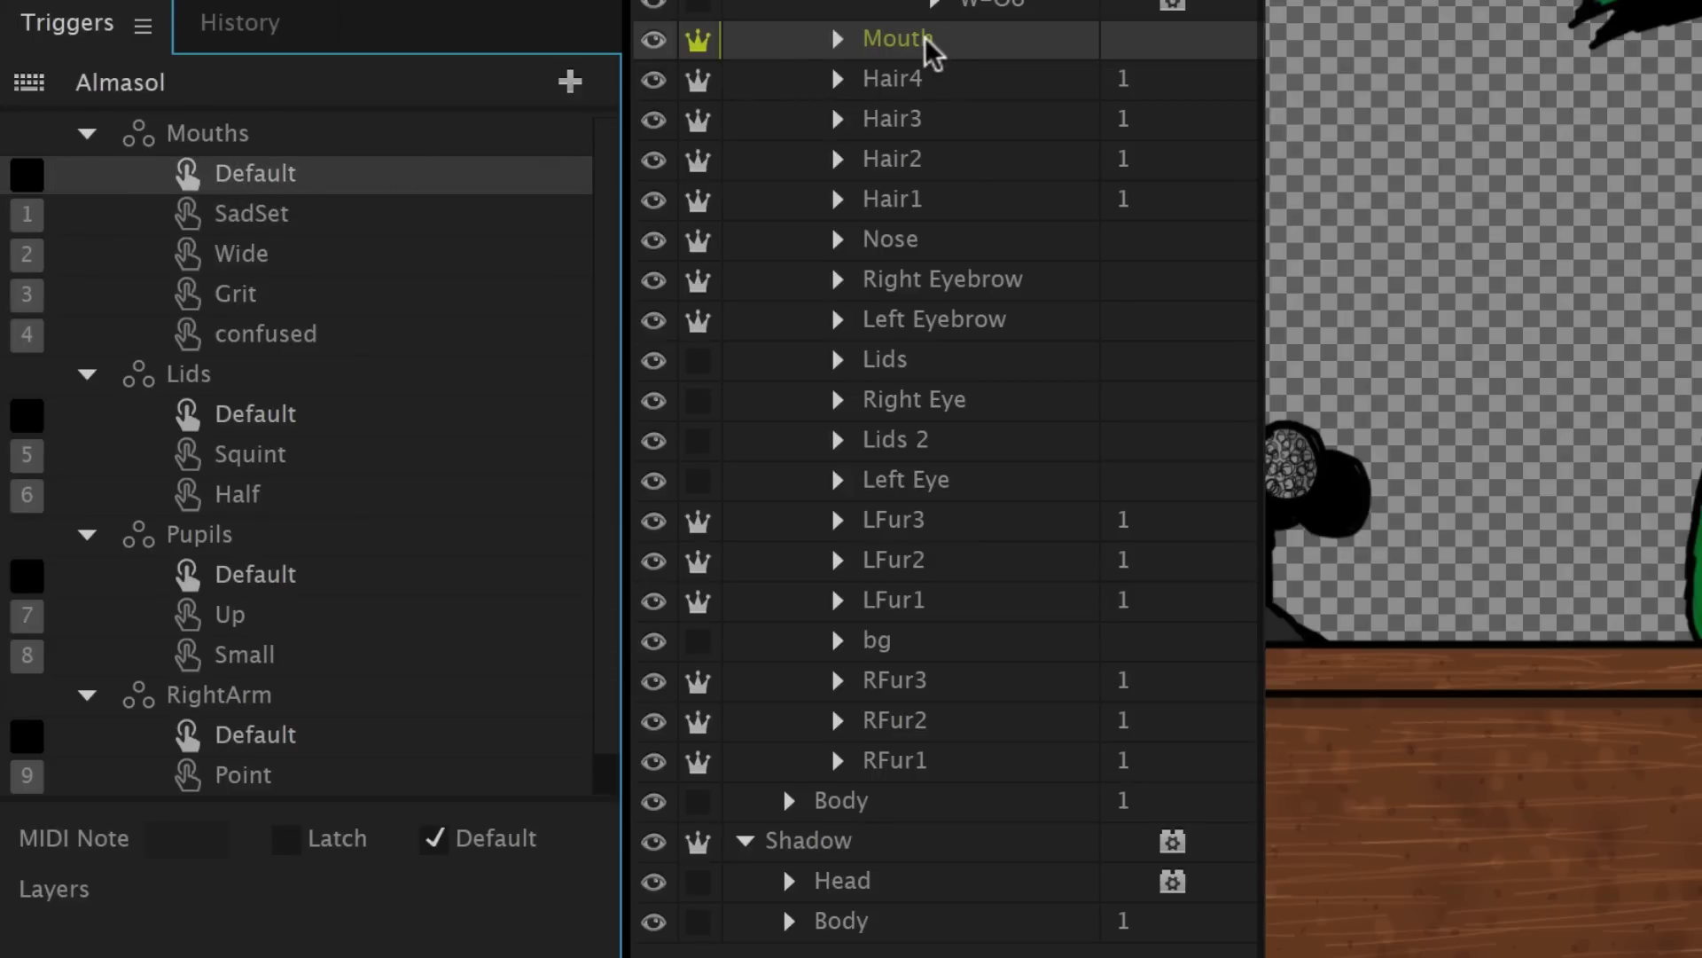
Assign the Mouth group to the Mouths Default trigger and toggle the Ah tongue frames
{"action": "left_click_drag", "start_coordinate": [927, 50], "coordinate": [296, 186]}
{"action": "left_click", "coordinate": [283, 220]}
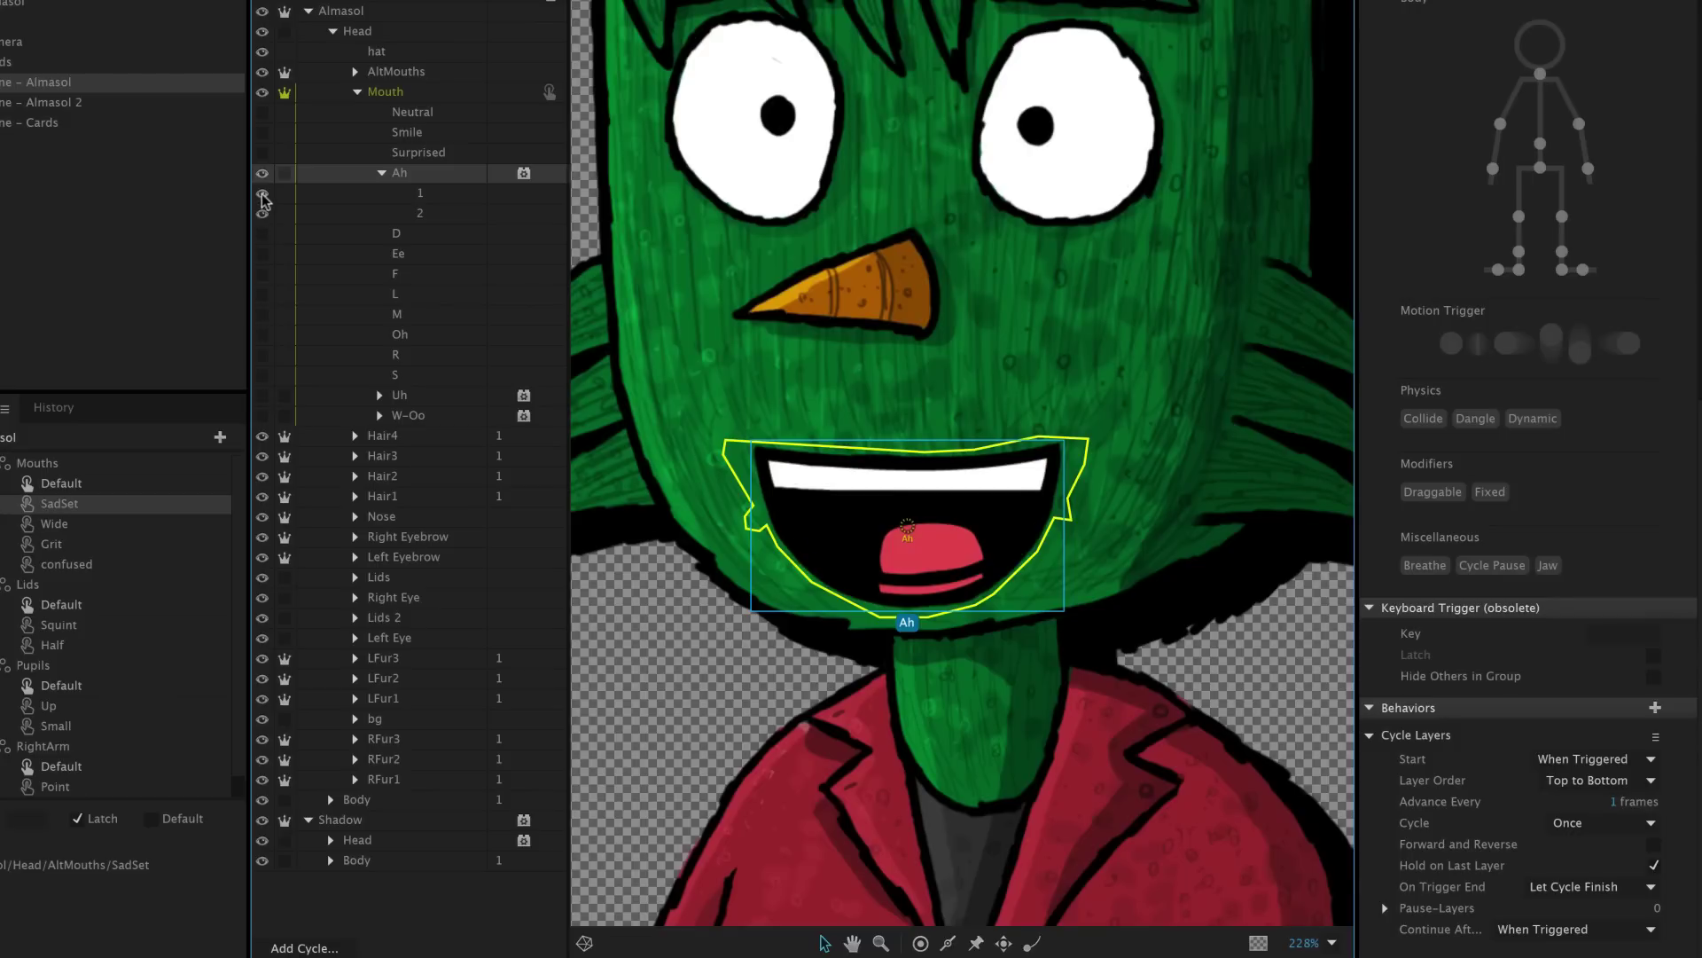
{"action": "left_click", "coordinate": [262, 195]}
{"action": "left_click", "coordinate": [262, 212]}
{"action": "left_click", "coordinate": [262, 217]}
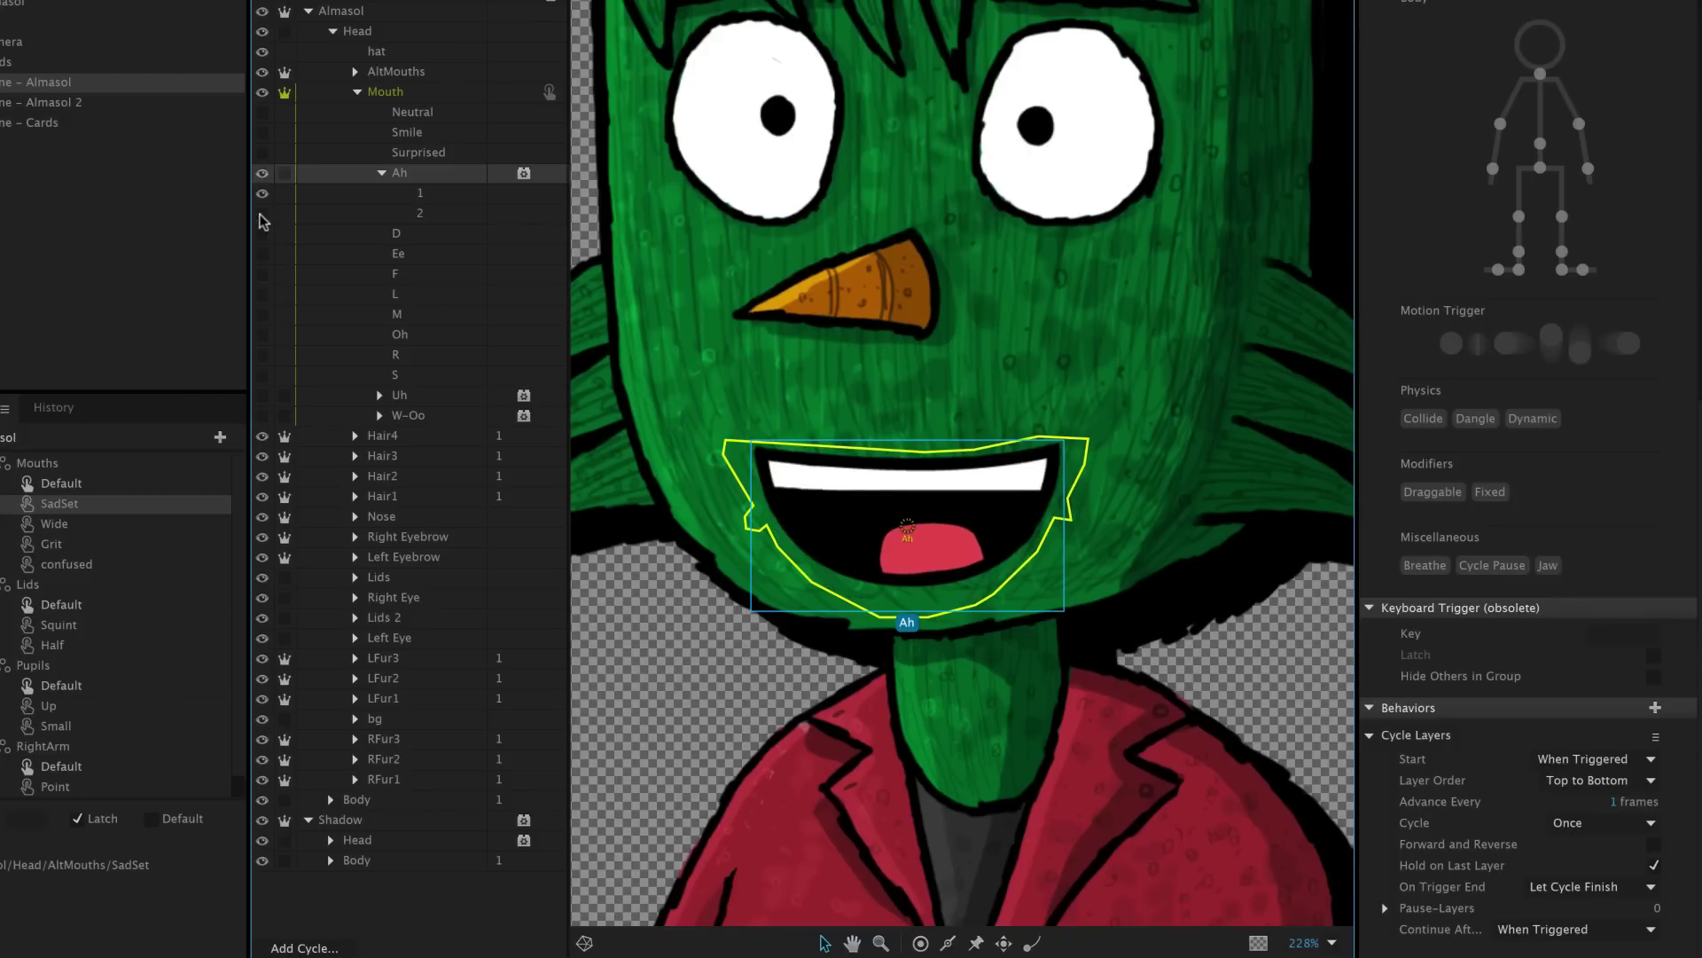
{"action": "left_click", "coordinate": [262, 196]}
{"action": "left_click", "coordinate": [261, 196]}
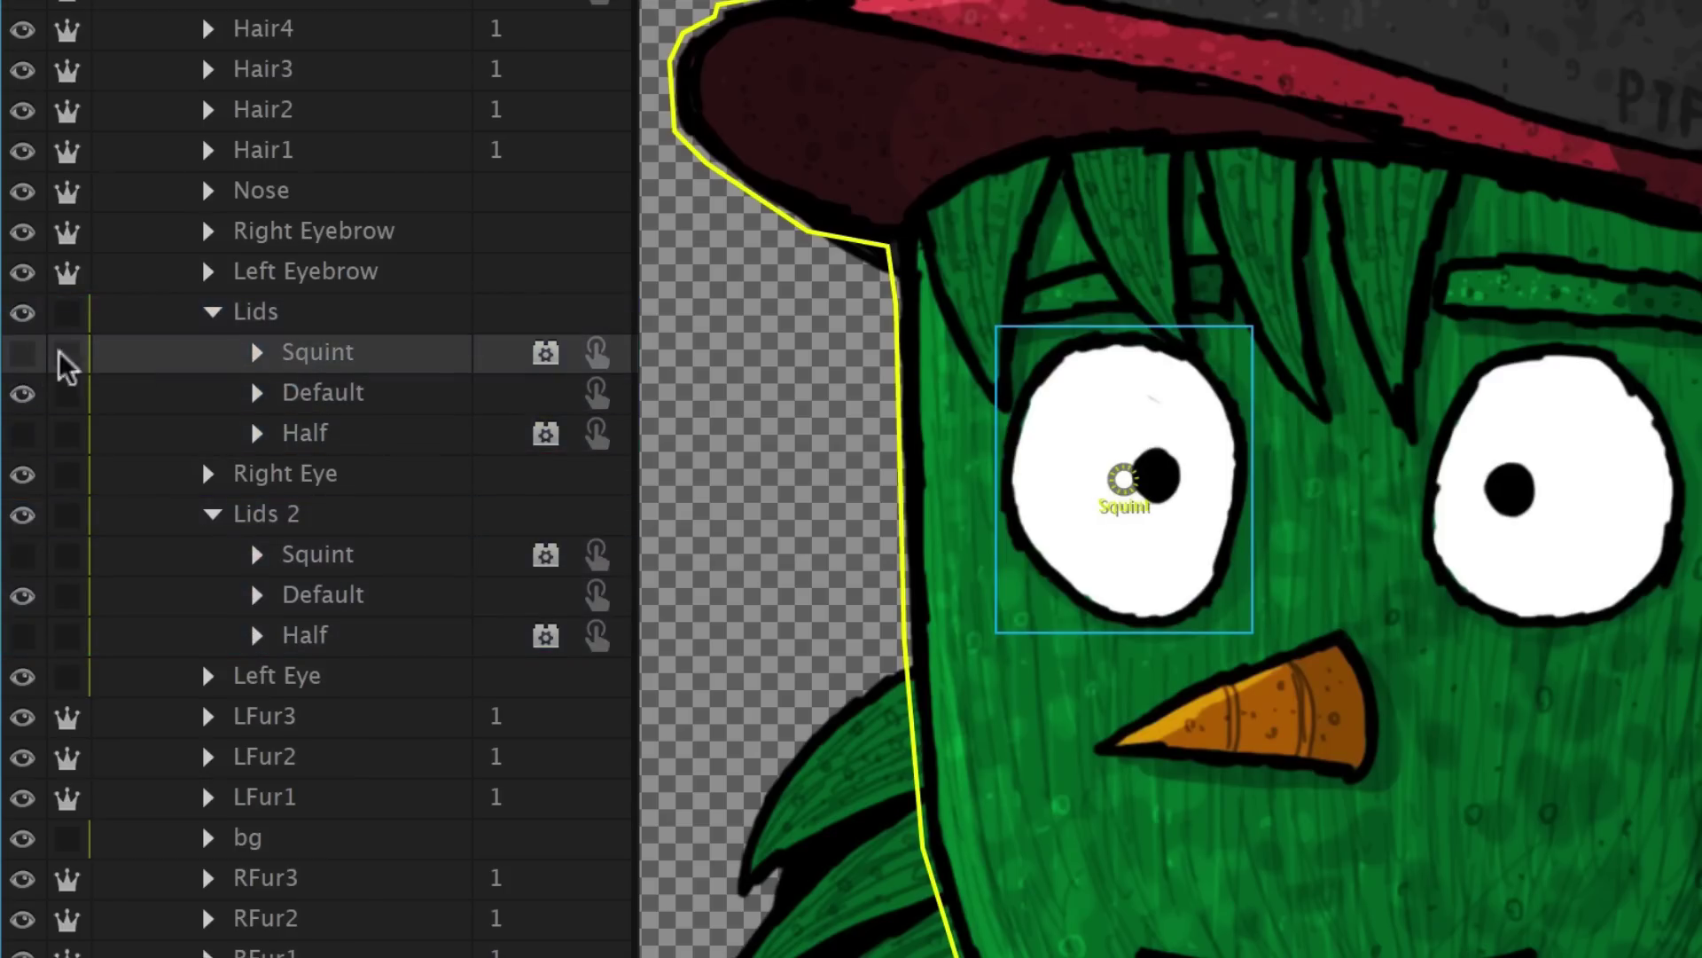
Try the Squint lids, return to Default lids, reveal Right Blink, and show the triggers
{"action": "left_click", "coordinate": [22, 351]}
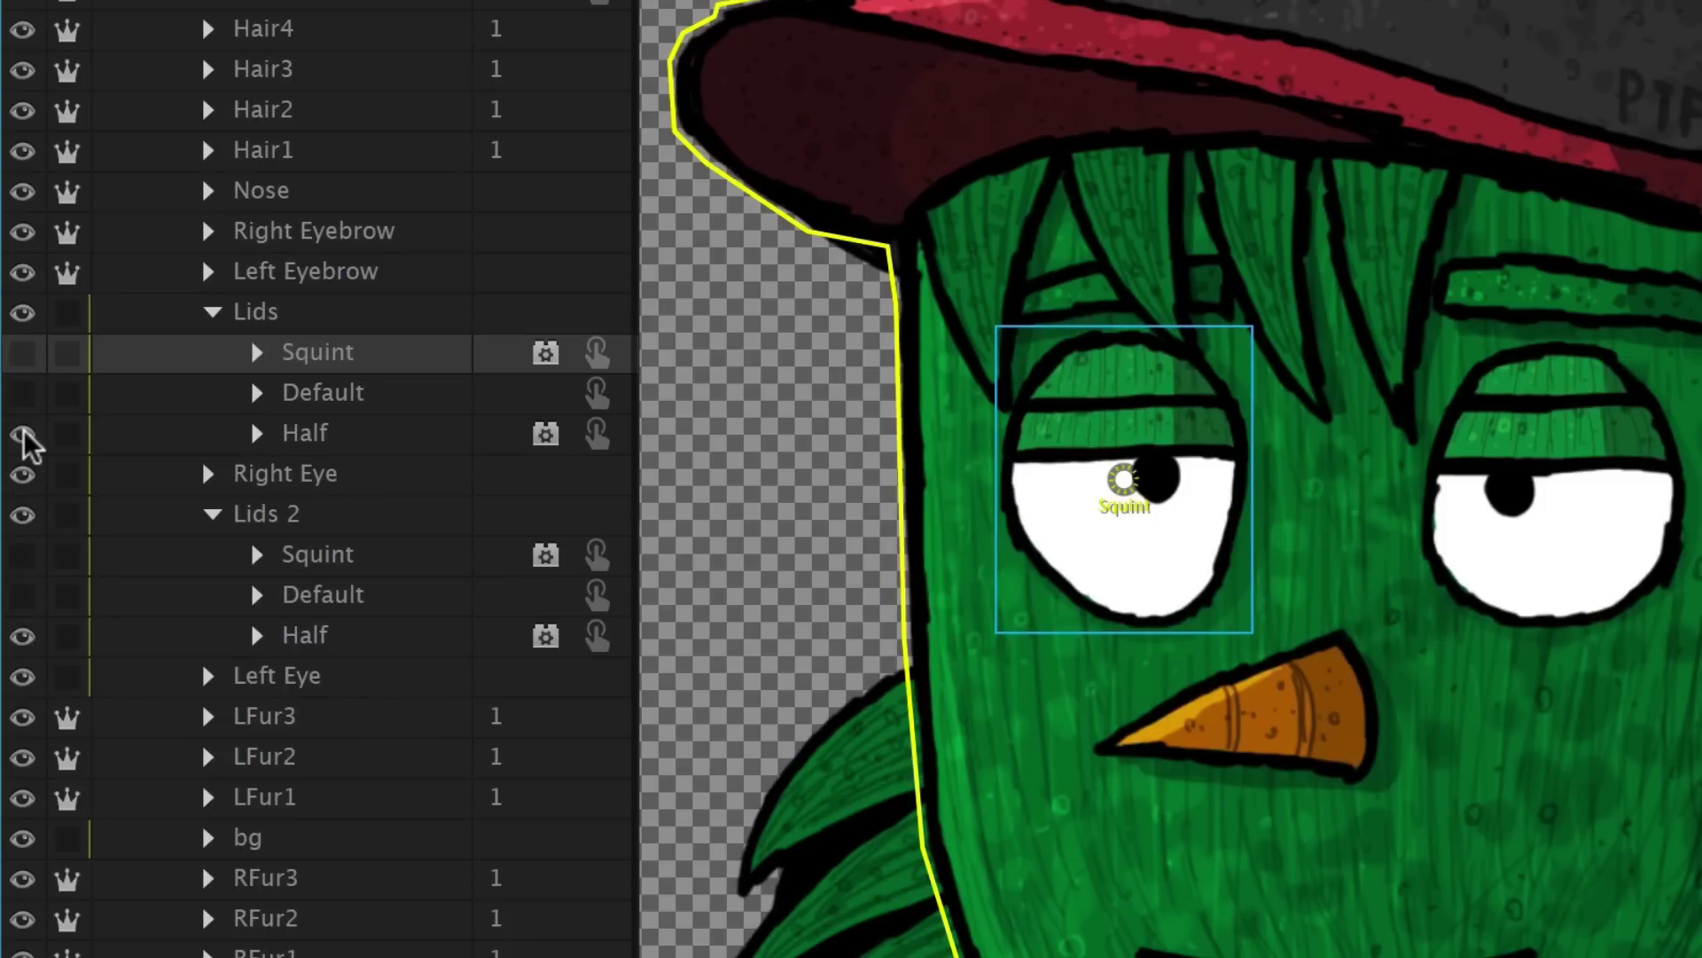
{"action": "left_click", "coordinate": [22, 393]}
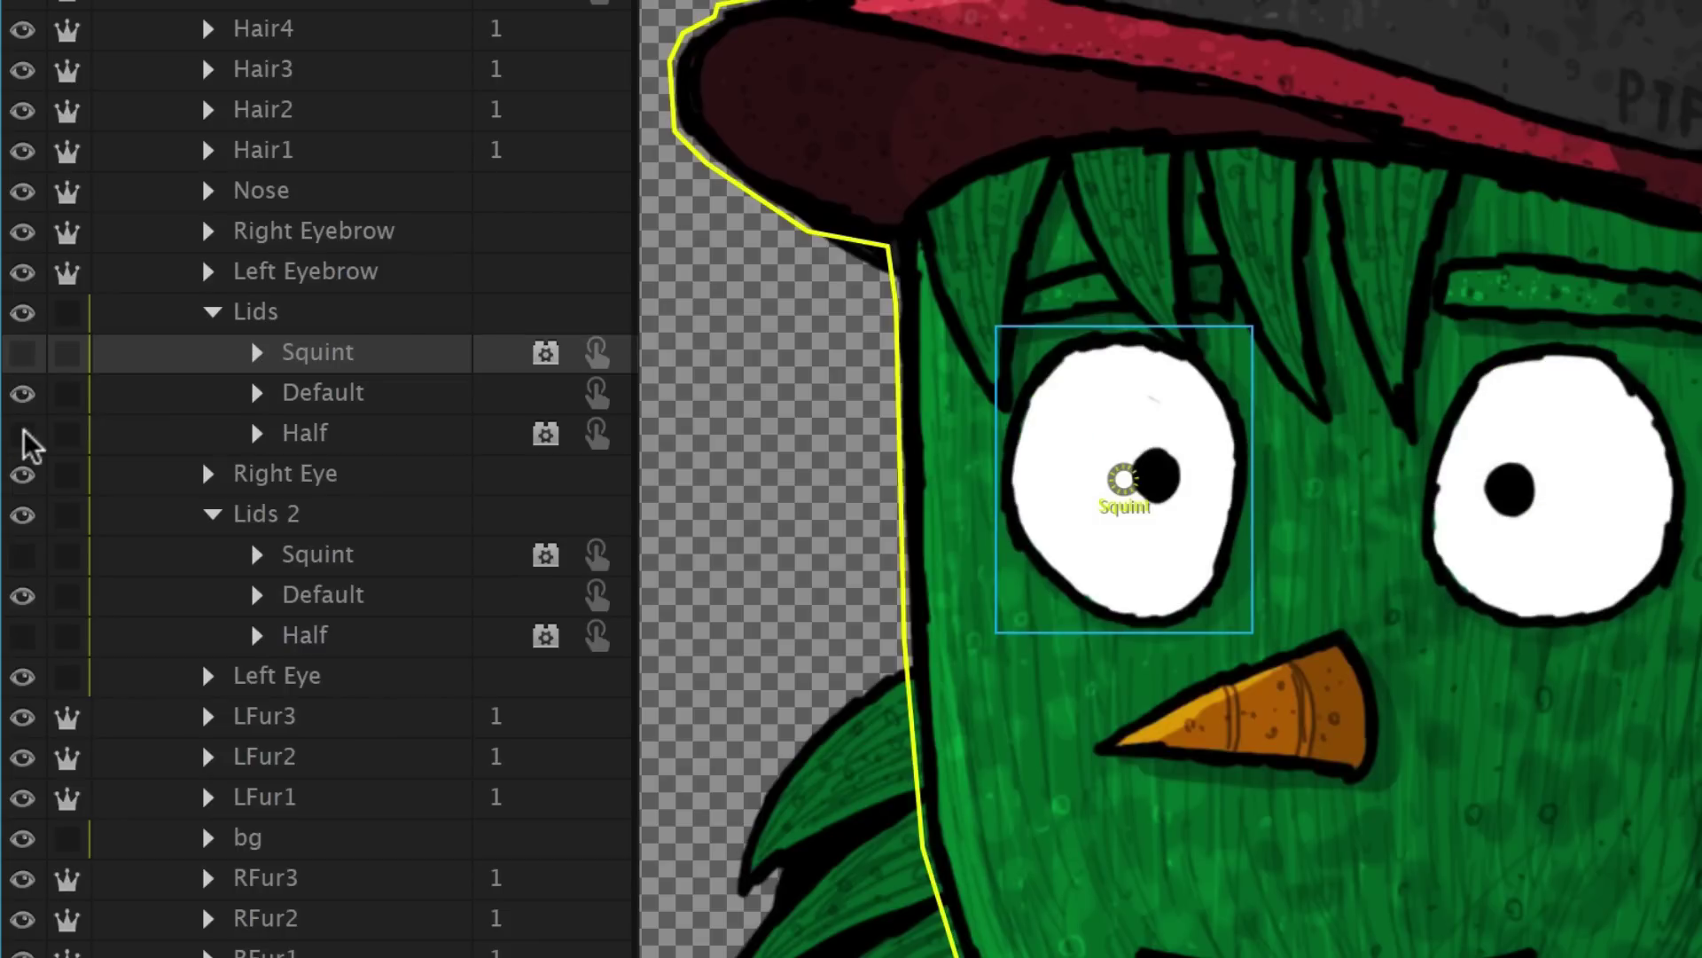
{"action": "left_click", "coordinate": [257, 392]}
{"action": "left_click", "coordinate": [396, 435]}
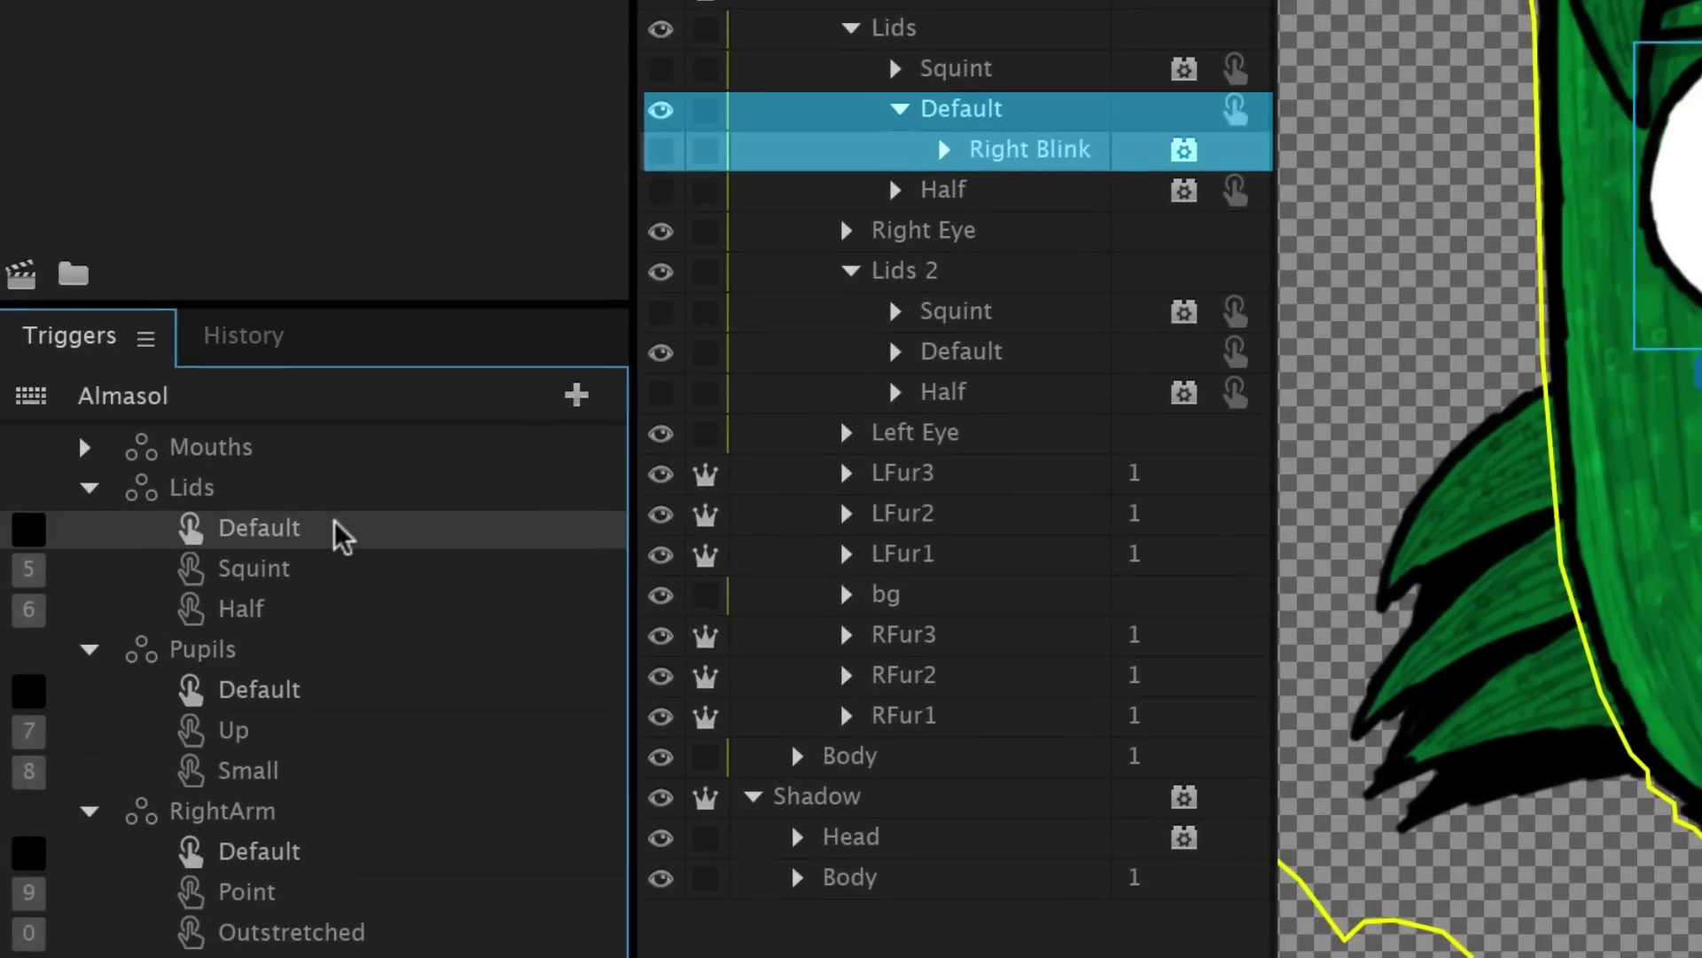
{"action": "left_click", "coordinate": [334, 522]}
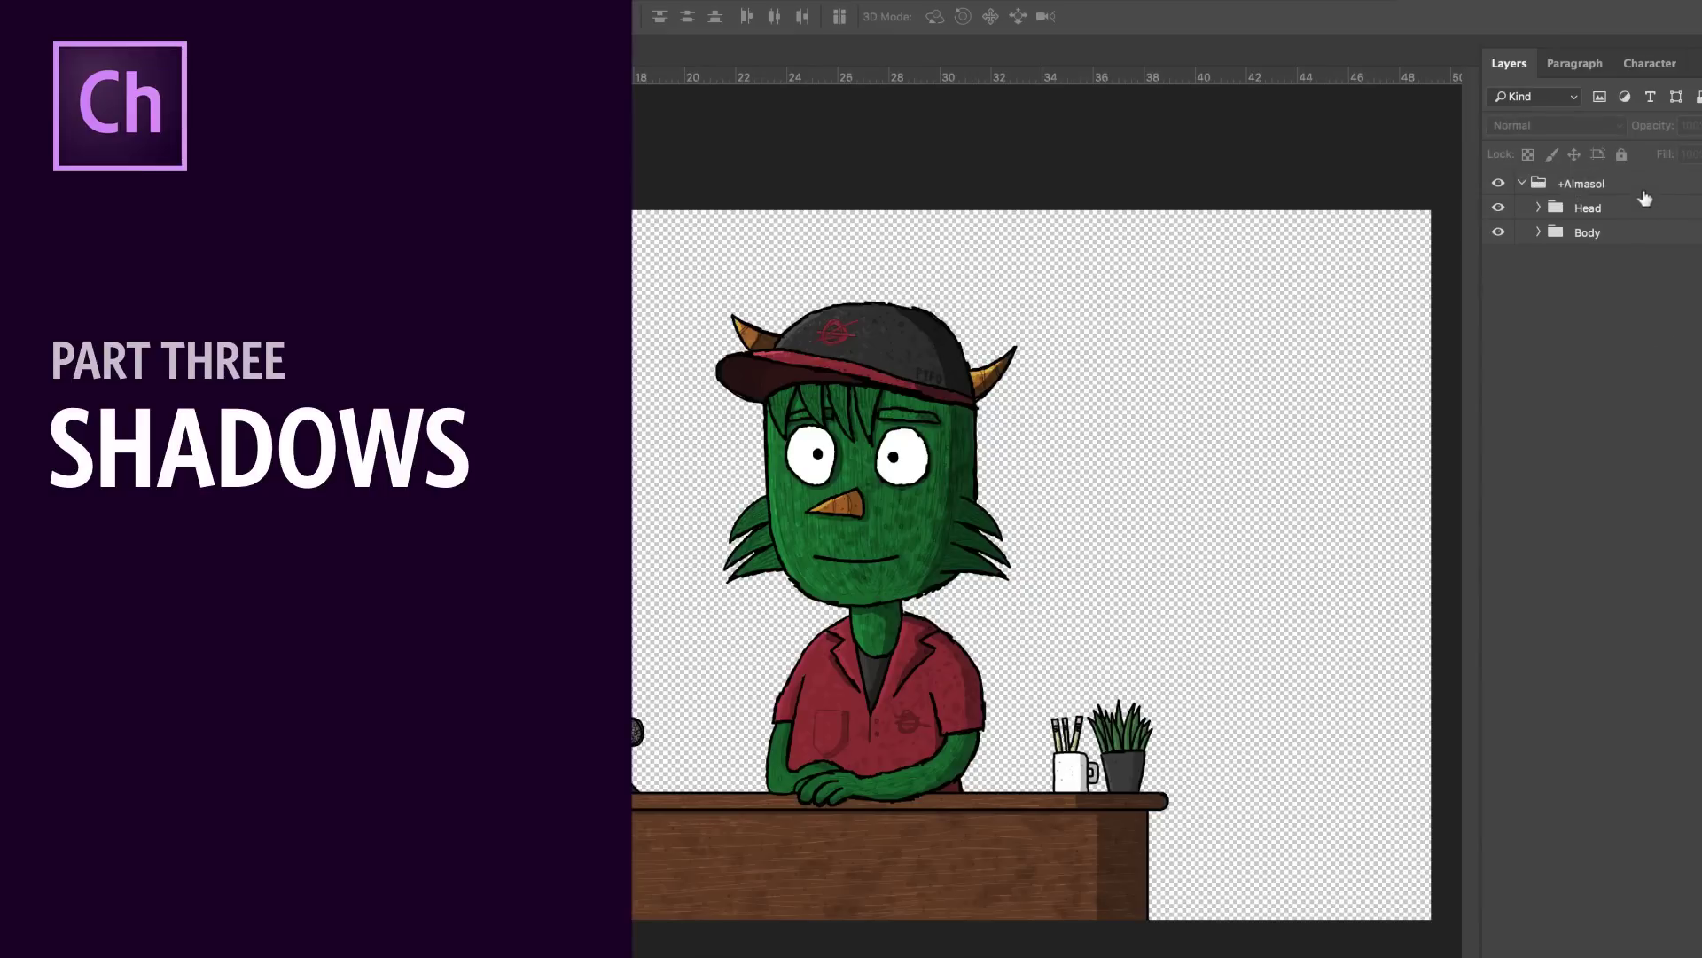
Duplicate the +Almasol group, move the copy beneath it, and name it +Shadow
{"action": "left_click", "coordinate": [1644, 191]}
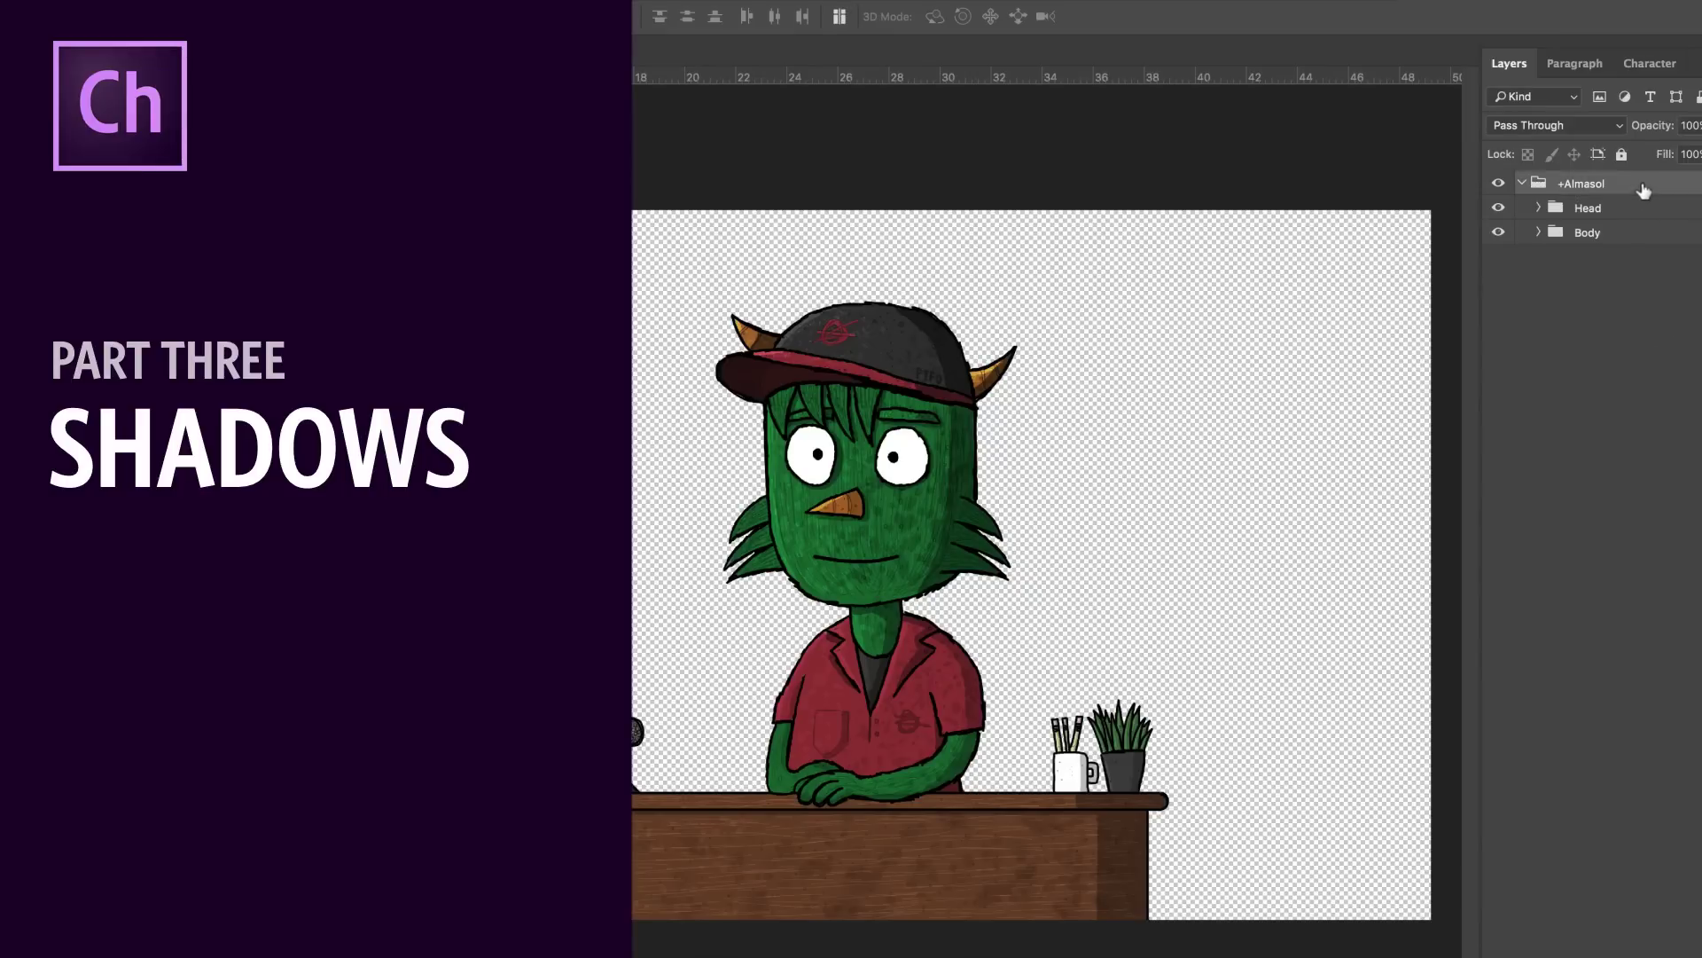
{"action": "key", "text": "ctrl+j"}
{"action": "left_click_drag", "start_coordinate": [1641, 191], "coordinate": [1617, 360]}
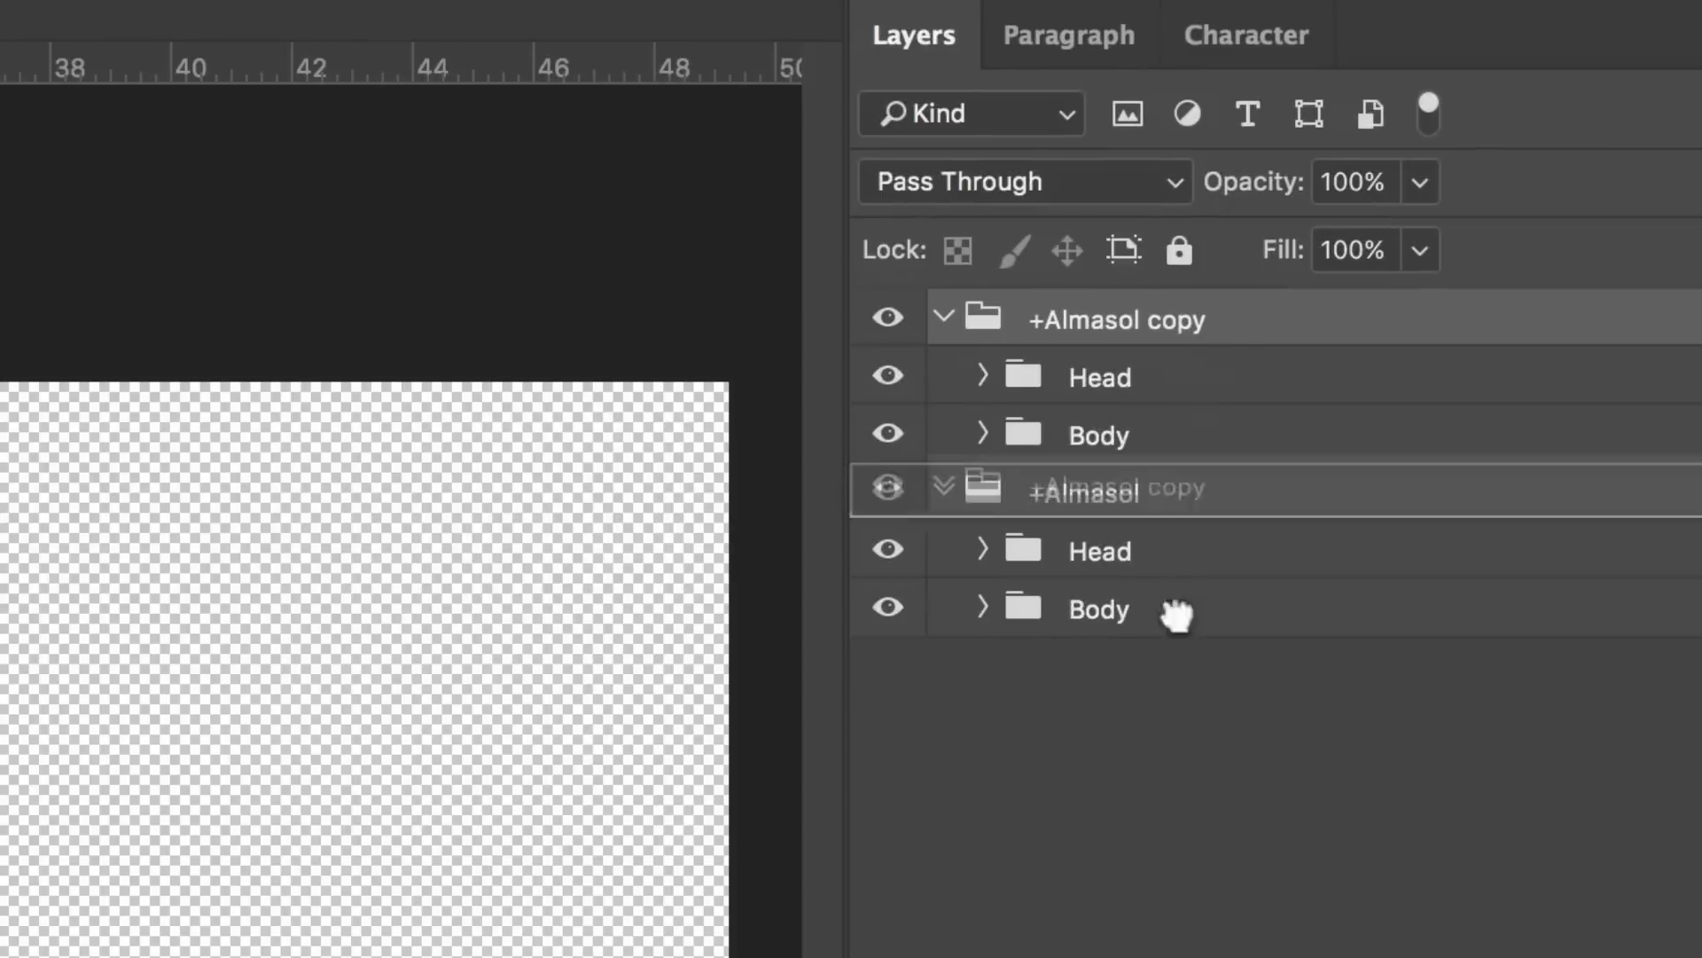
{"action": "left_click_drag", "start_coordinate": [1172, 722], "coordinate": [1171, 718]}
{"action": "double_click", "coordinate": [1114, 503]}
{"action": "type", "text": "+Shadow"}
{"action": "key", "text": "Return"}
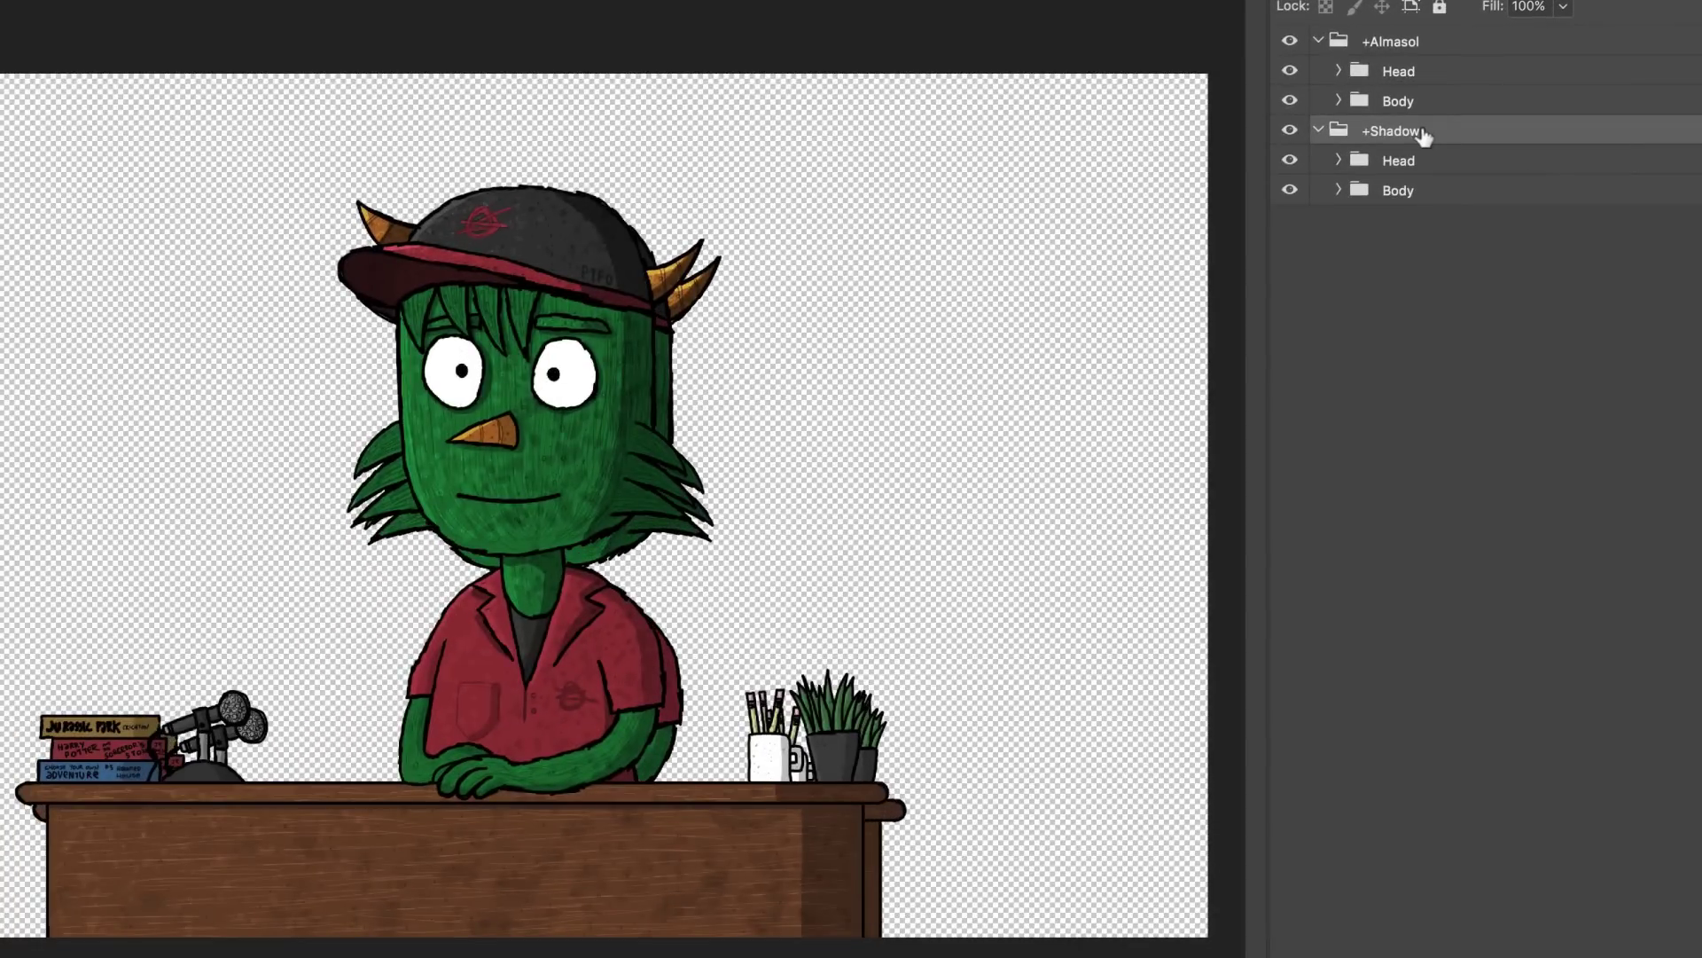
Delete the face-feature layers and the bg group from the shadow copy's Head
{"action": "left_click", "coordinate": [1338, 160]}
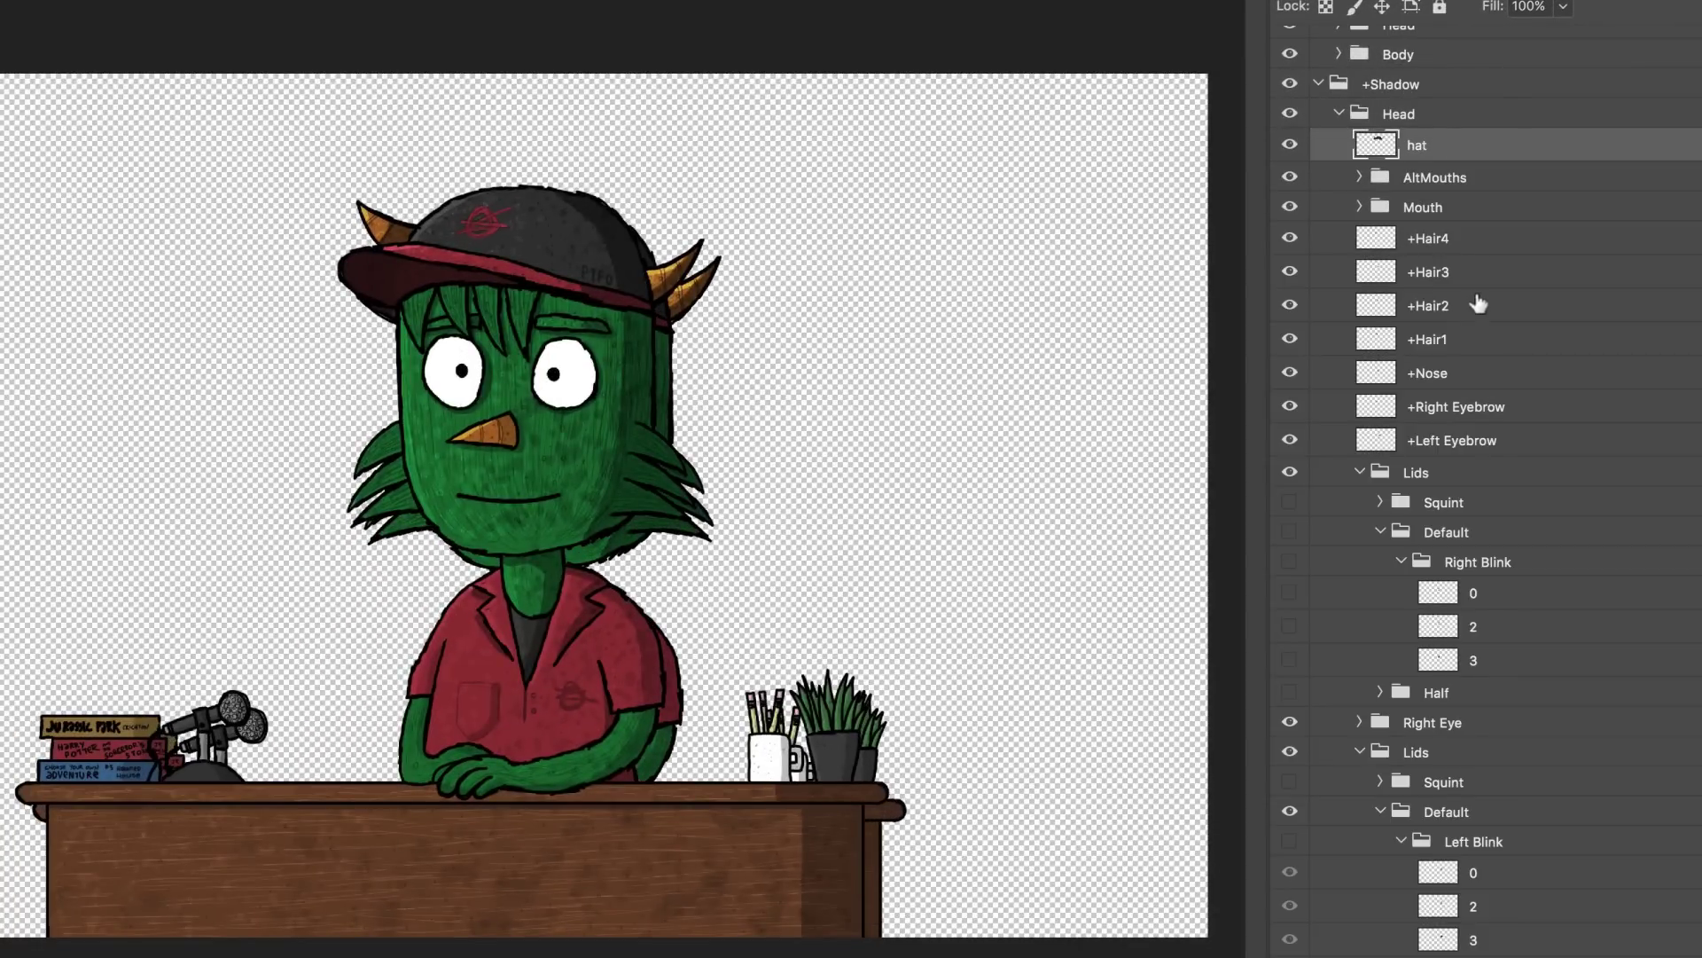
{"action": "left_click", "coordinate": [1359, 472]}
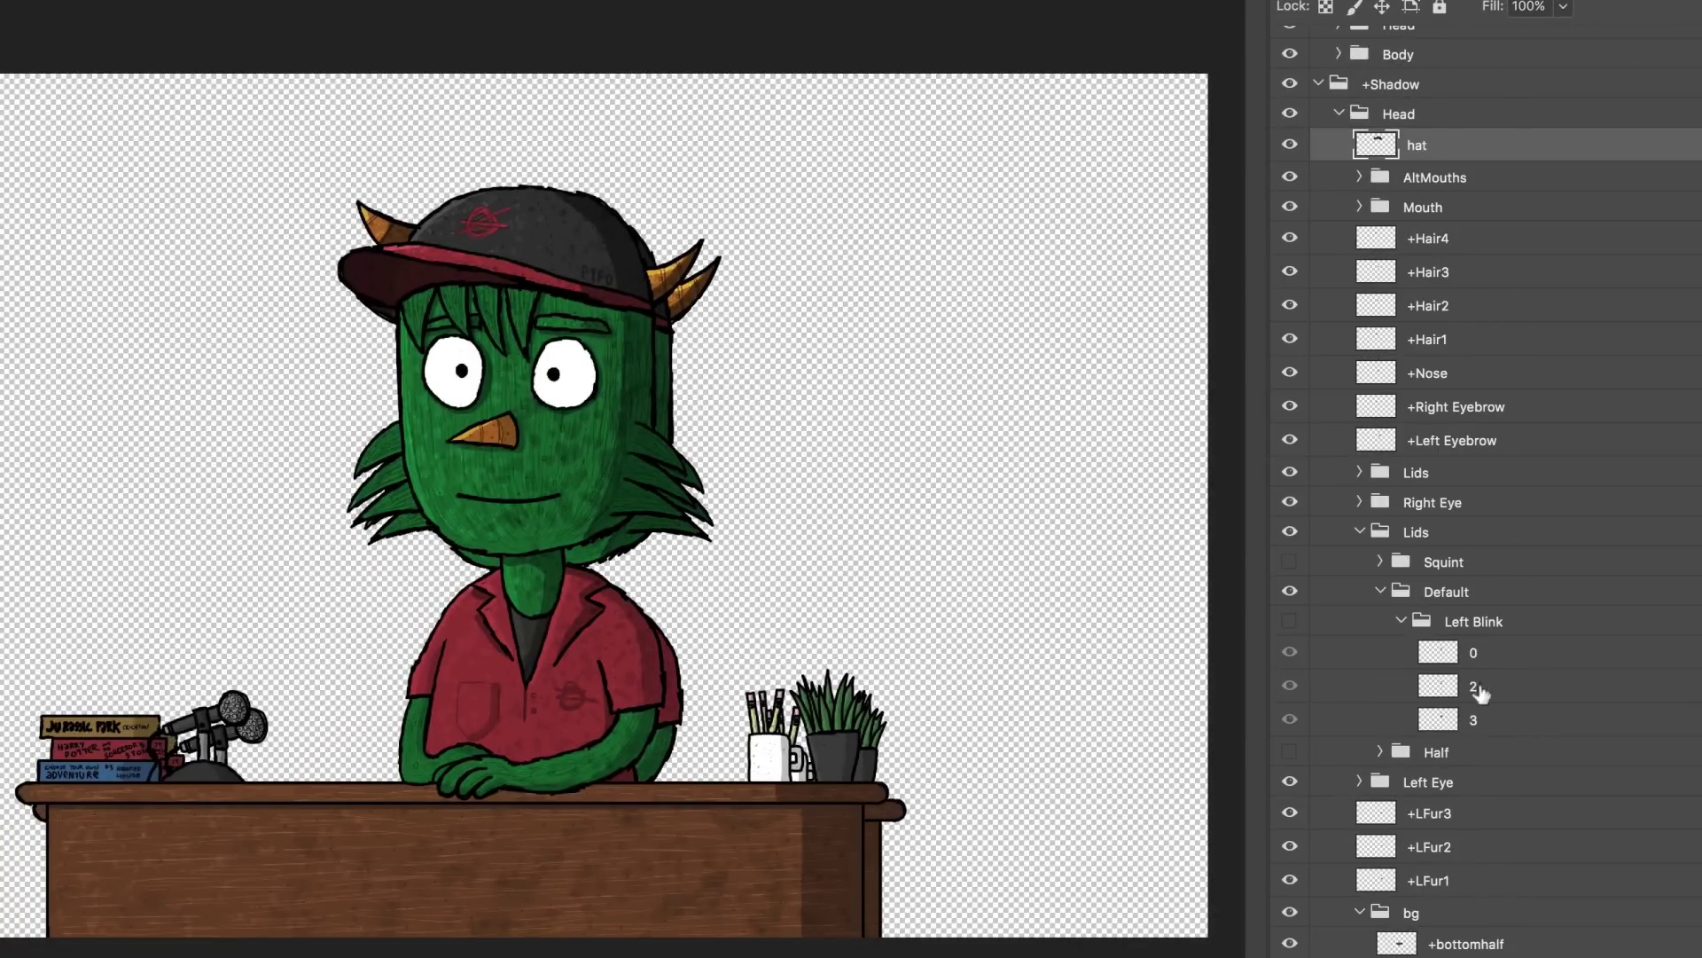
{"action": "left_click", "coordinate": [1434, 787]}
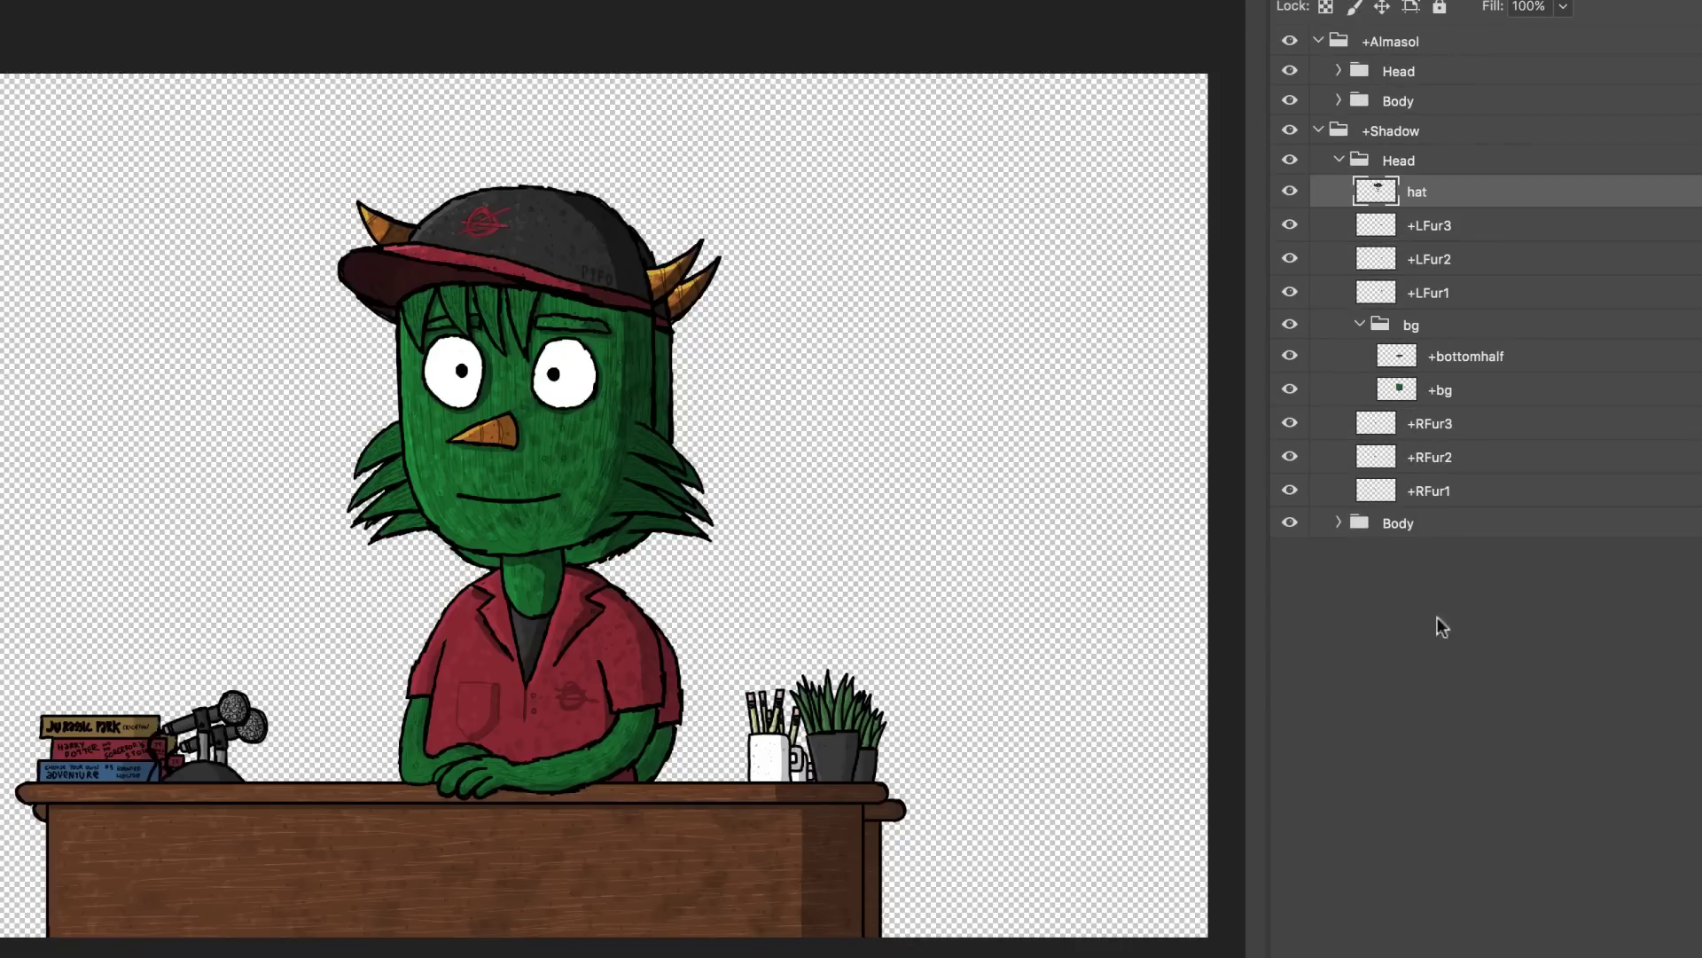
{"action": "left_click", "coordinate": [1439, 340]}
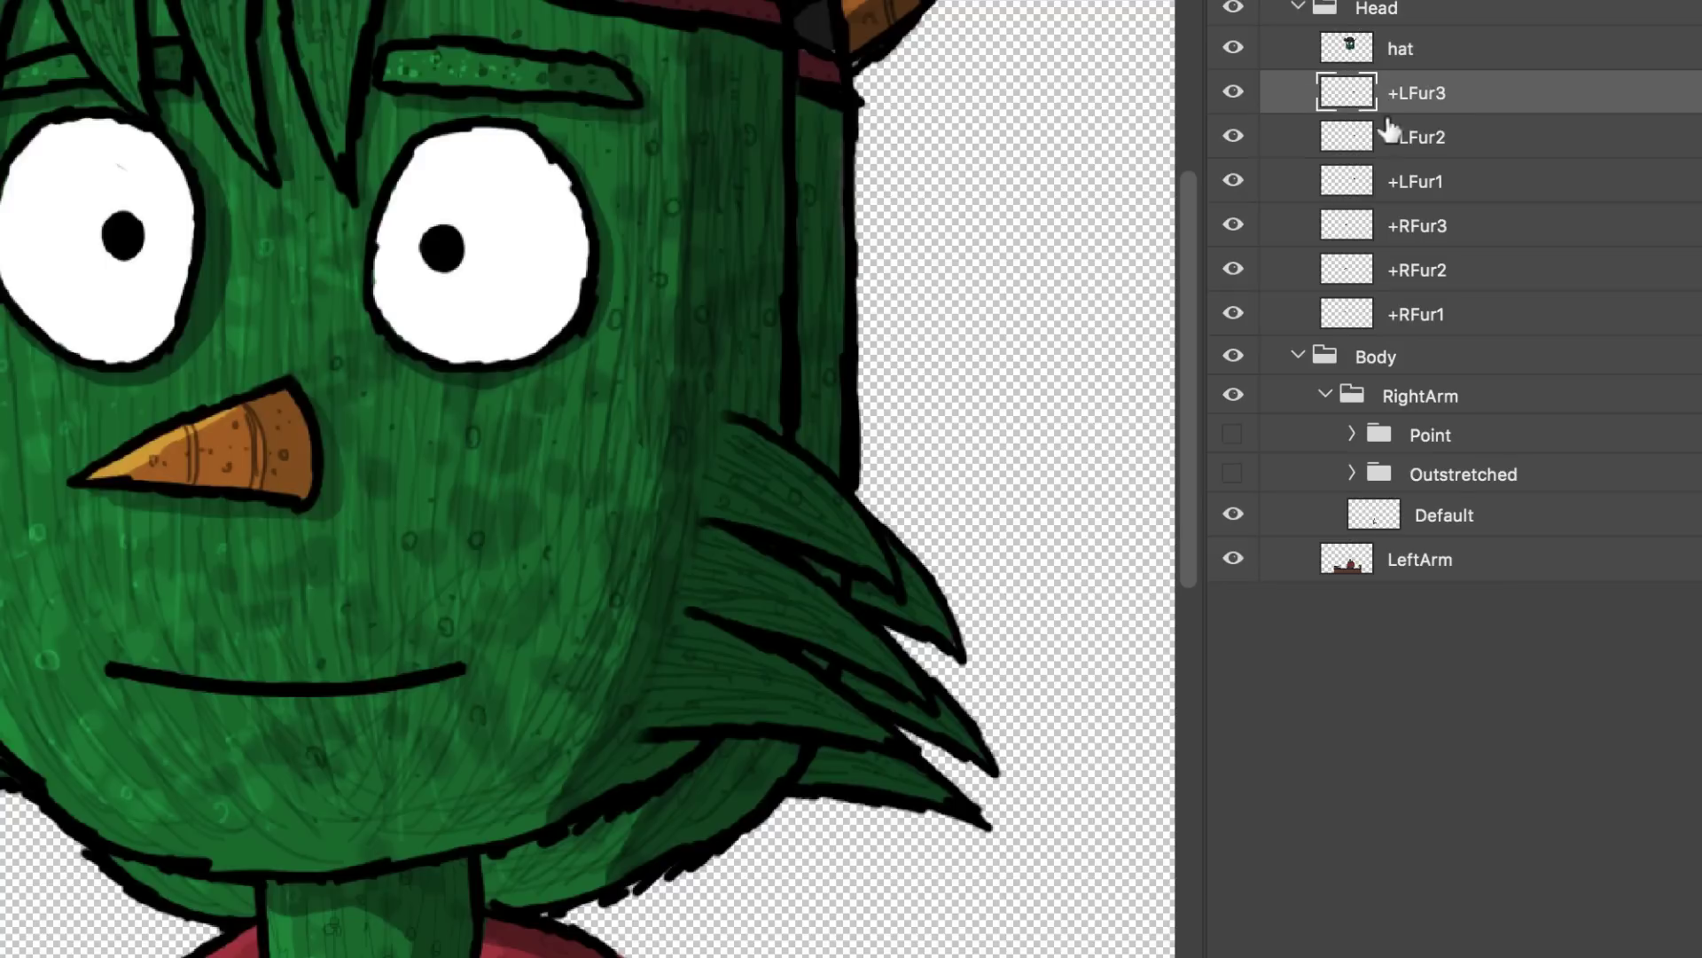
{"action": "mouse_move", "coordinate": [913, 417]}
{"action": "left_mouse_down"}
{"action": "mouse_move", "coordinate": [1138, 605]}
{"action": "mouse_move", "coordinate": [1019, 520]}
{"action": "left_mouse_up"}
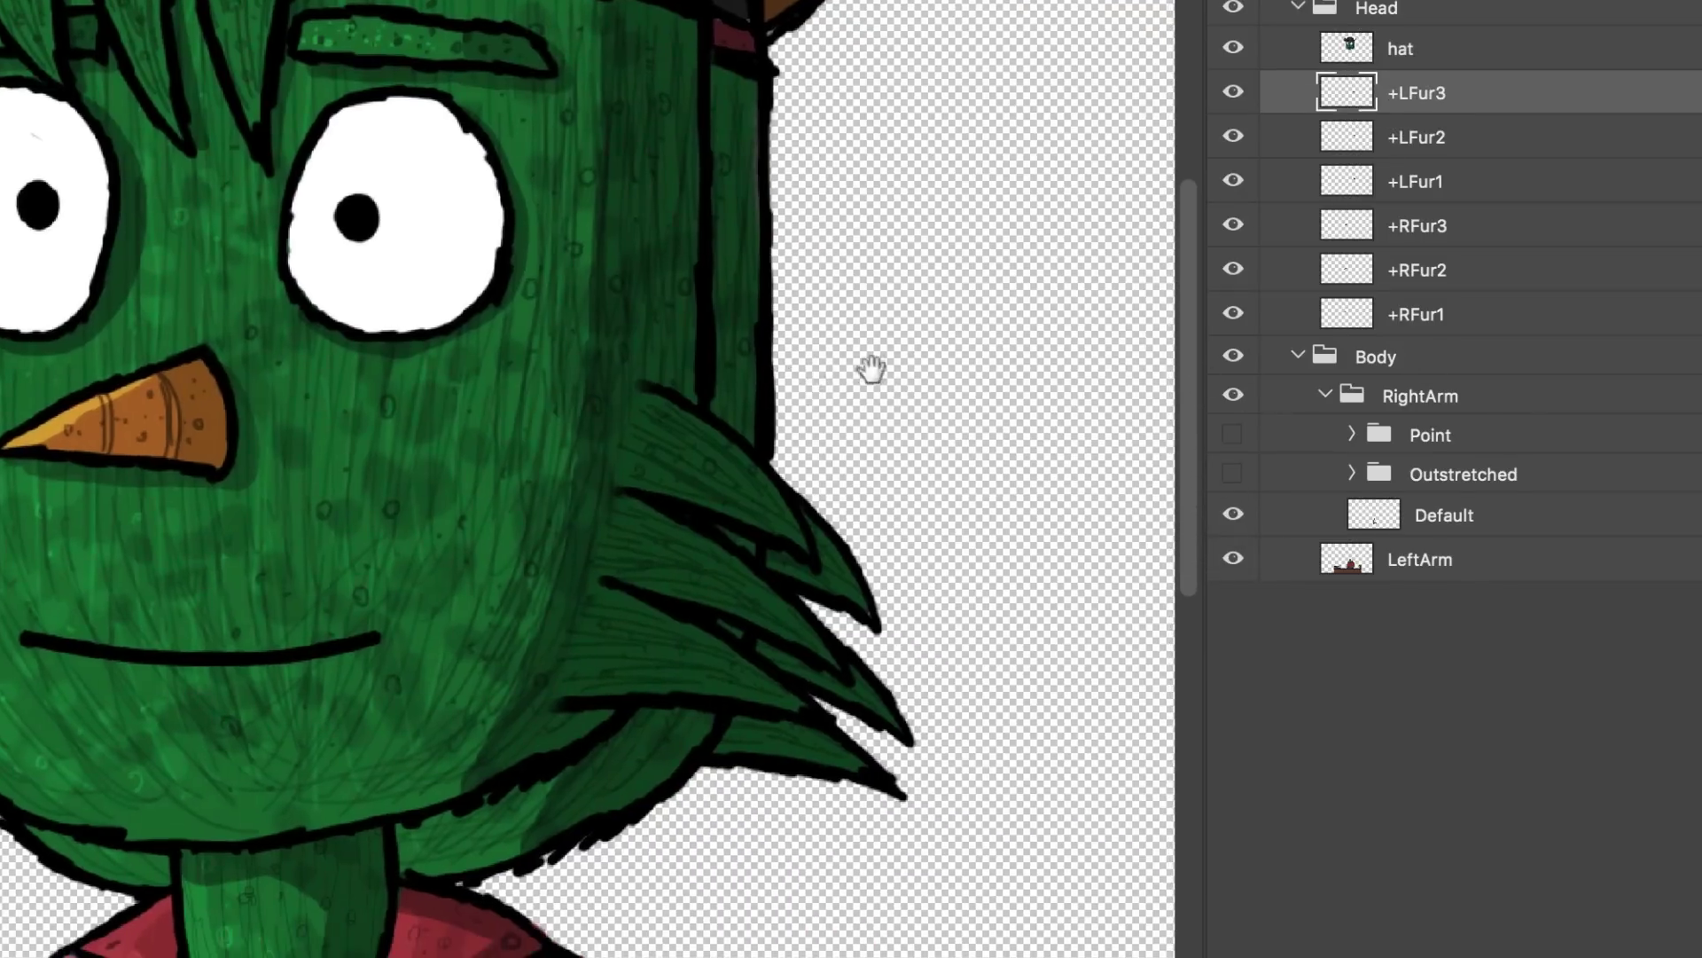
Darken the shadow's hat and RFur3 layers to black with Levels
{"action": "left_click", "coordinate": [1481, 276]}
{"action": "key", "text": "ctrl+l"}
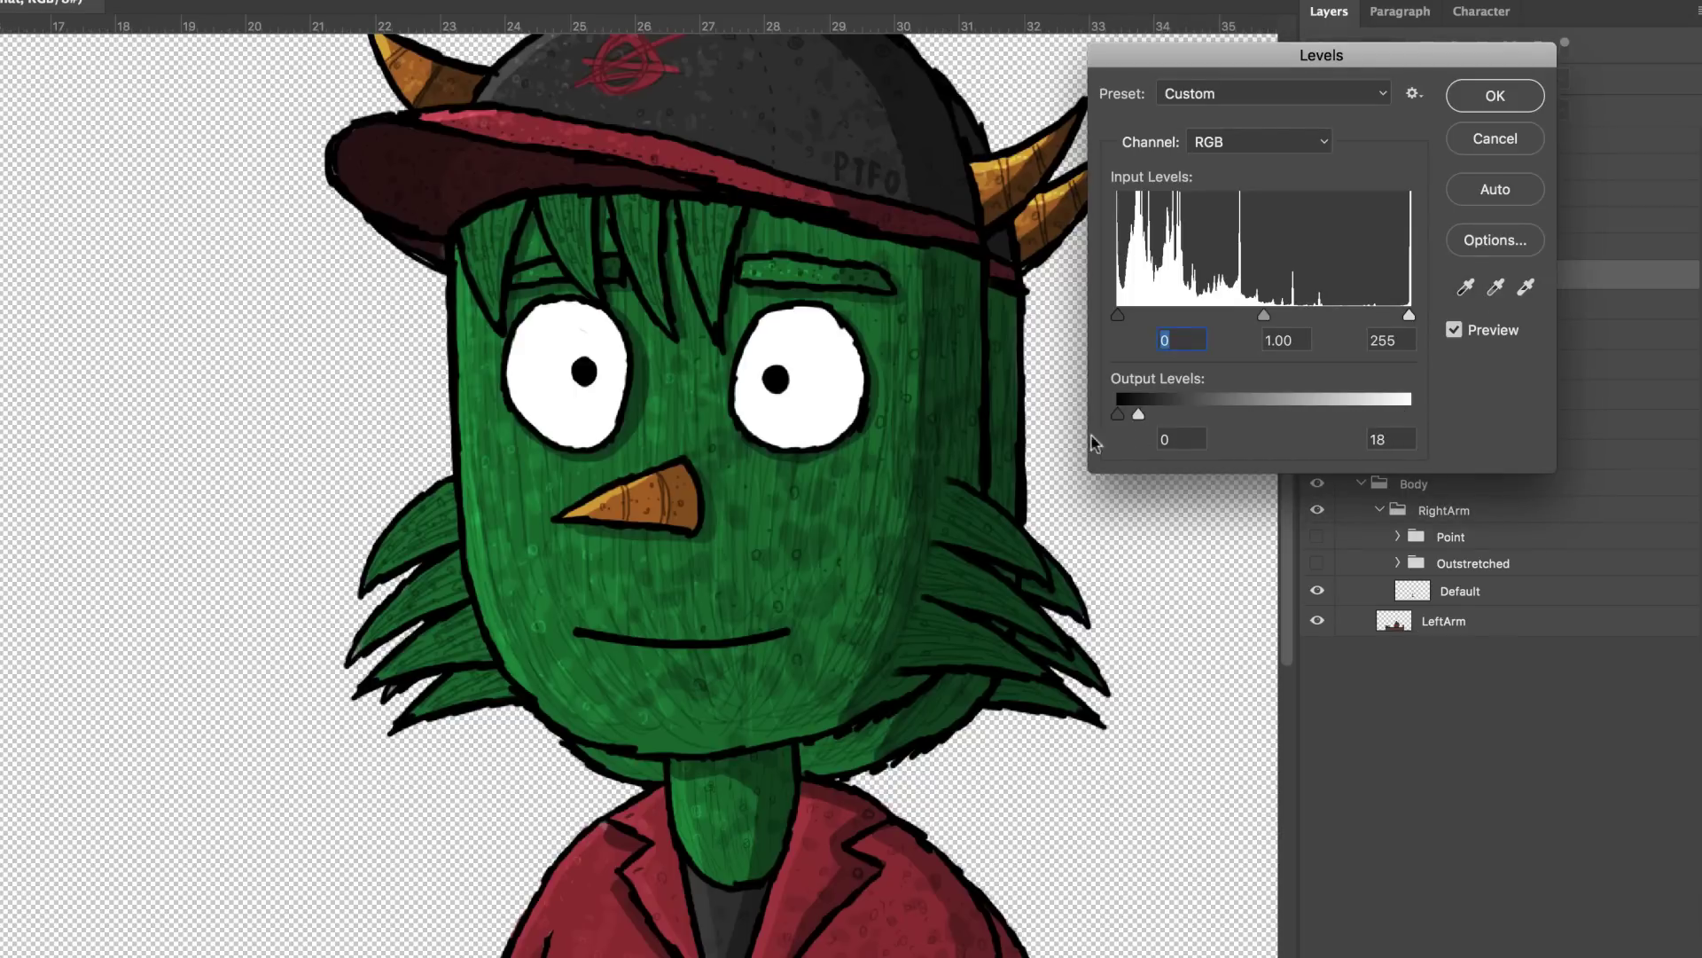
{"action": "left_click", "coordinate": [1496, 96]}
{"action": "left_click", "coordinate": [1441, 391]}
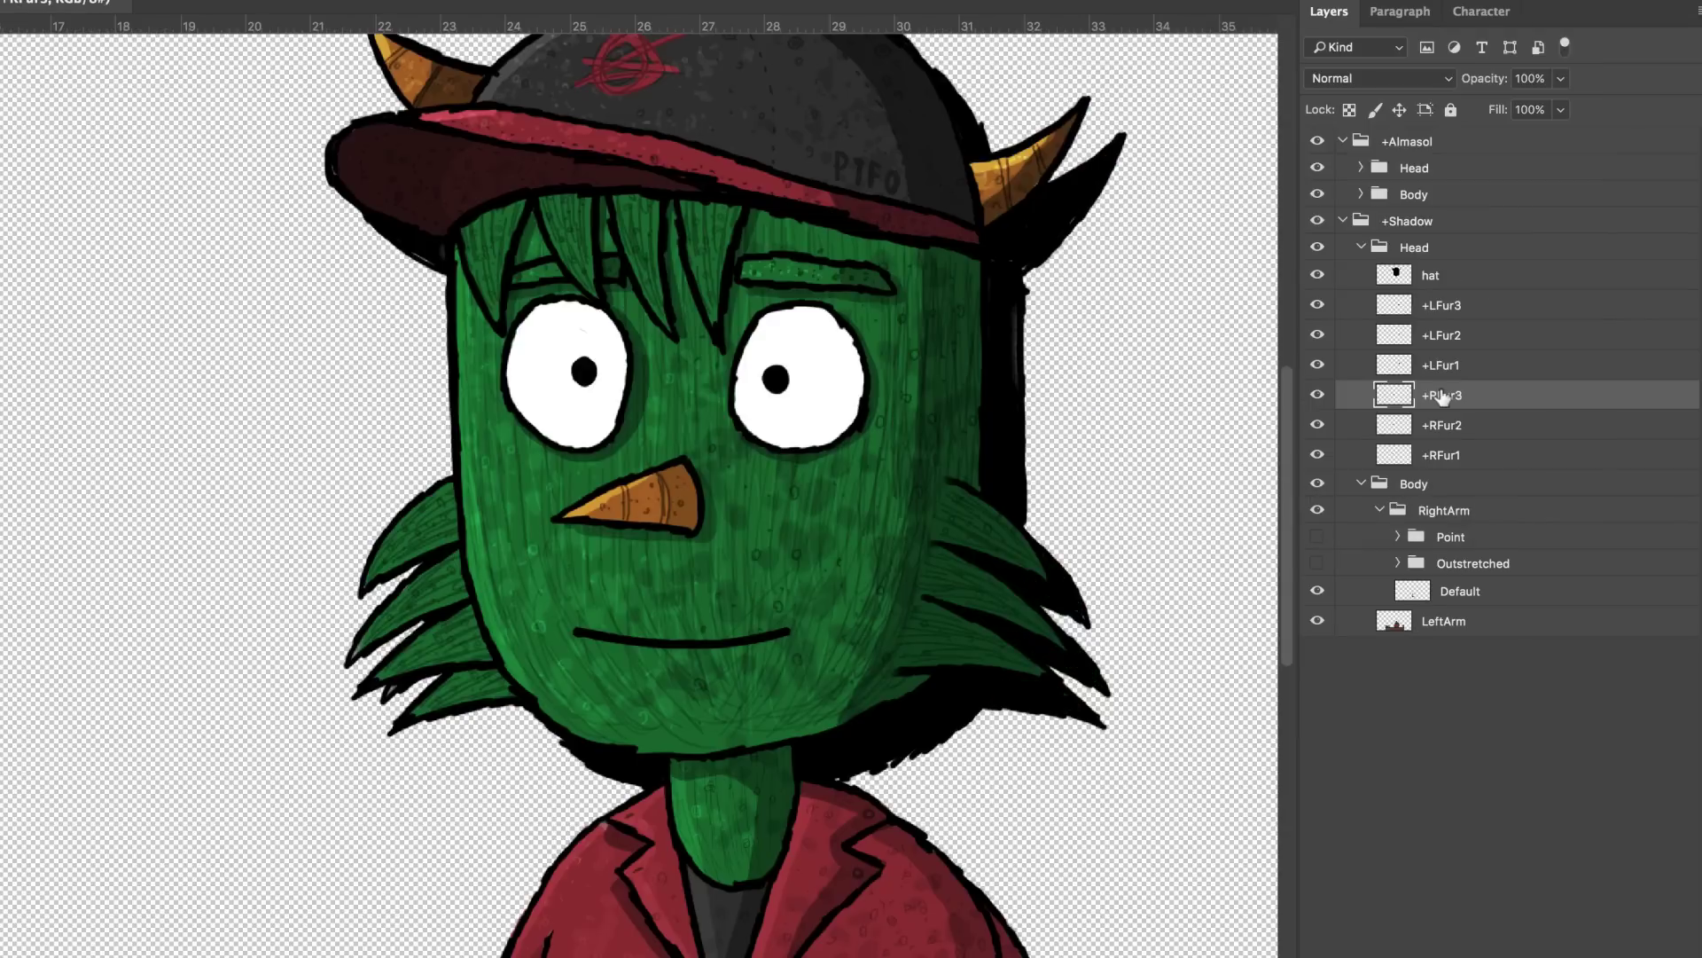
{"action": "key", "text": "ctrl+l"}
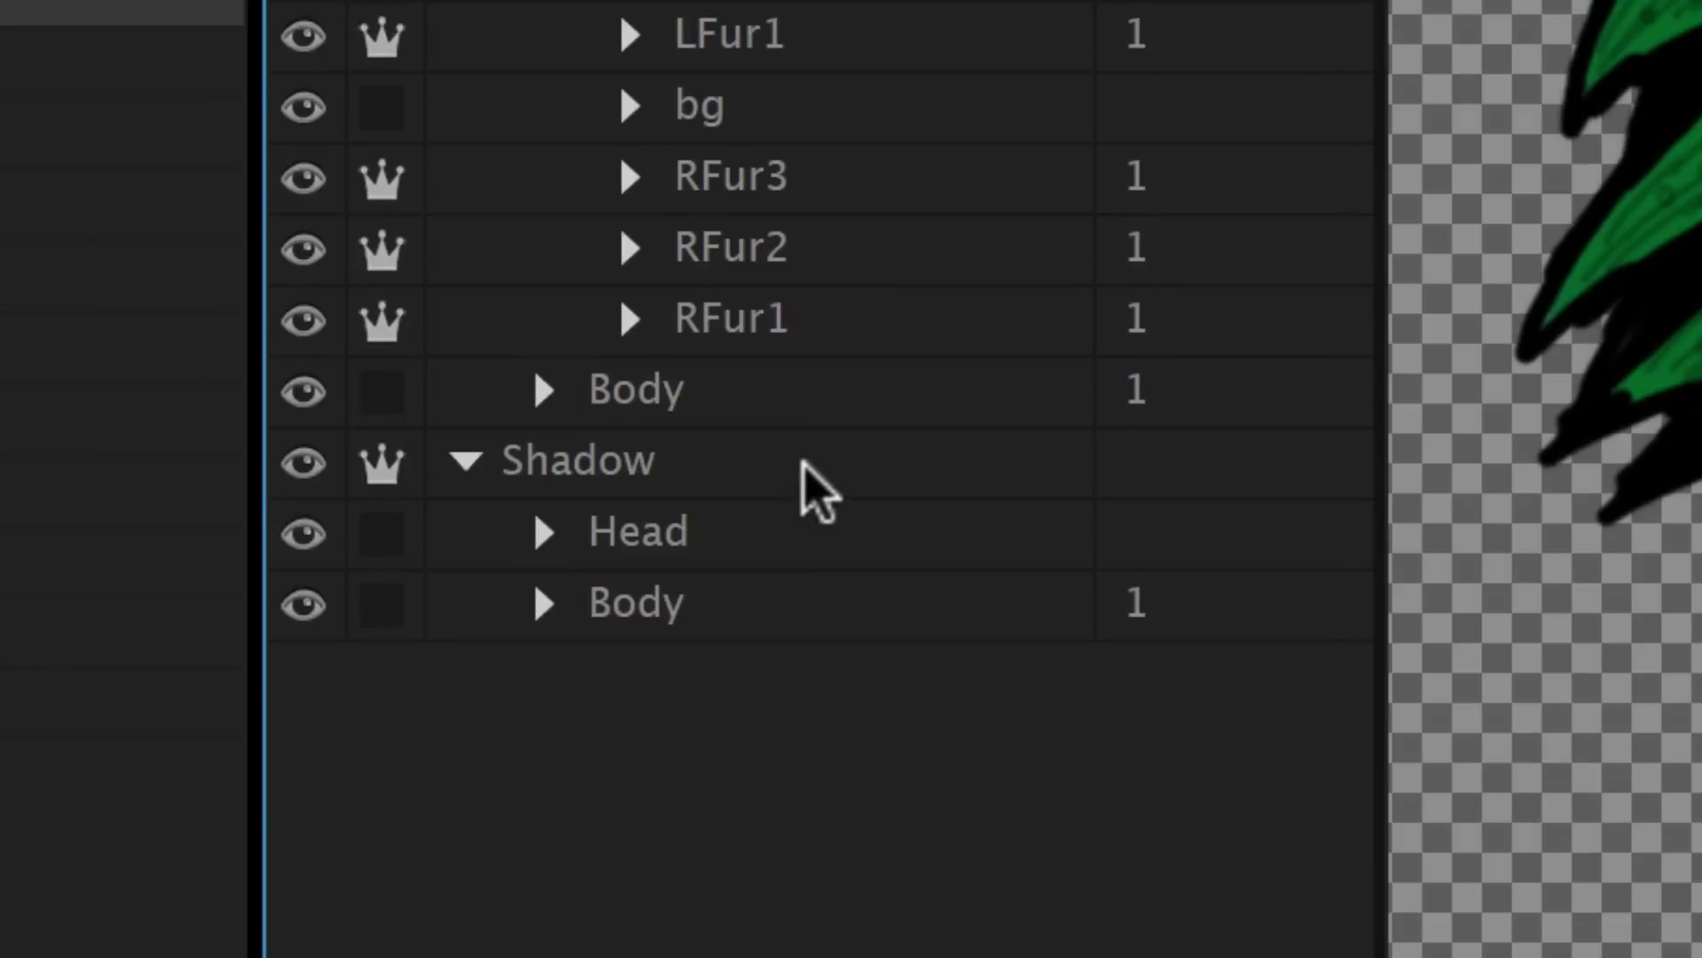
Add a Transform behaviour to Shadow with Group Opacity on and opacity near 20%
{"action": "left_click", "coordinate": [804, 466]}
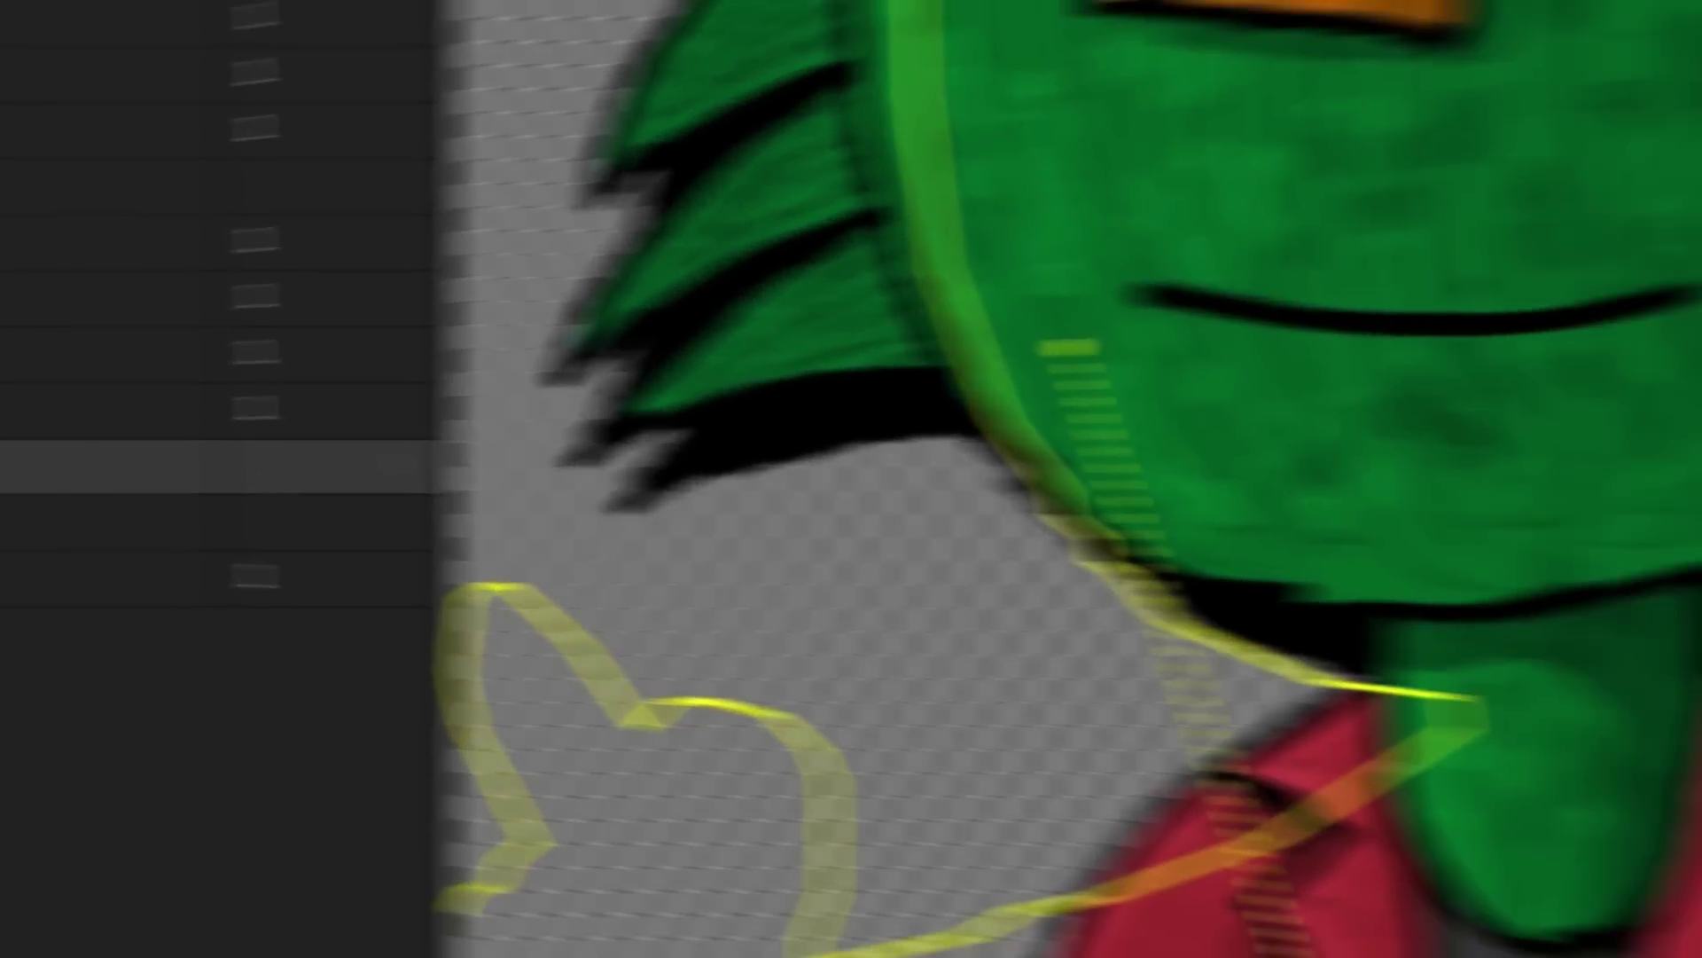
{"action": "left_click", "coordinate": [1619, 37]}
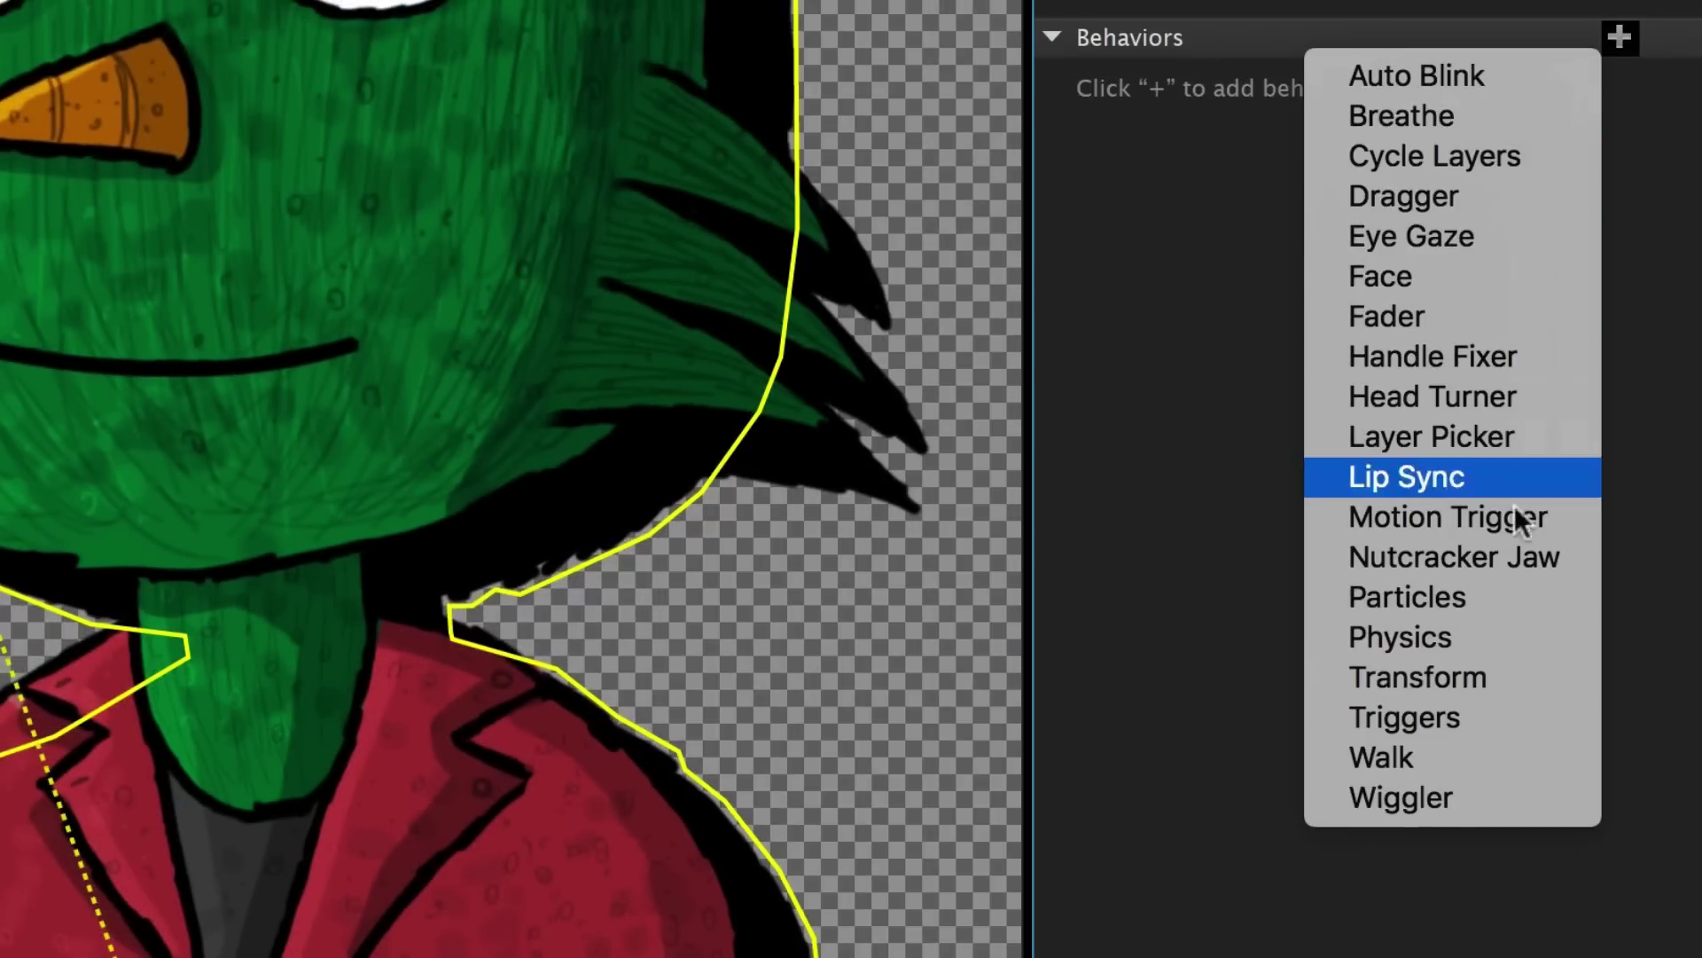
{"action": "left_click", "coordinate": [1525, 682]}
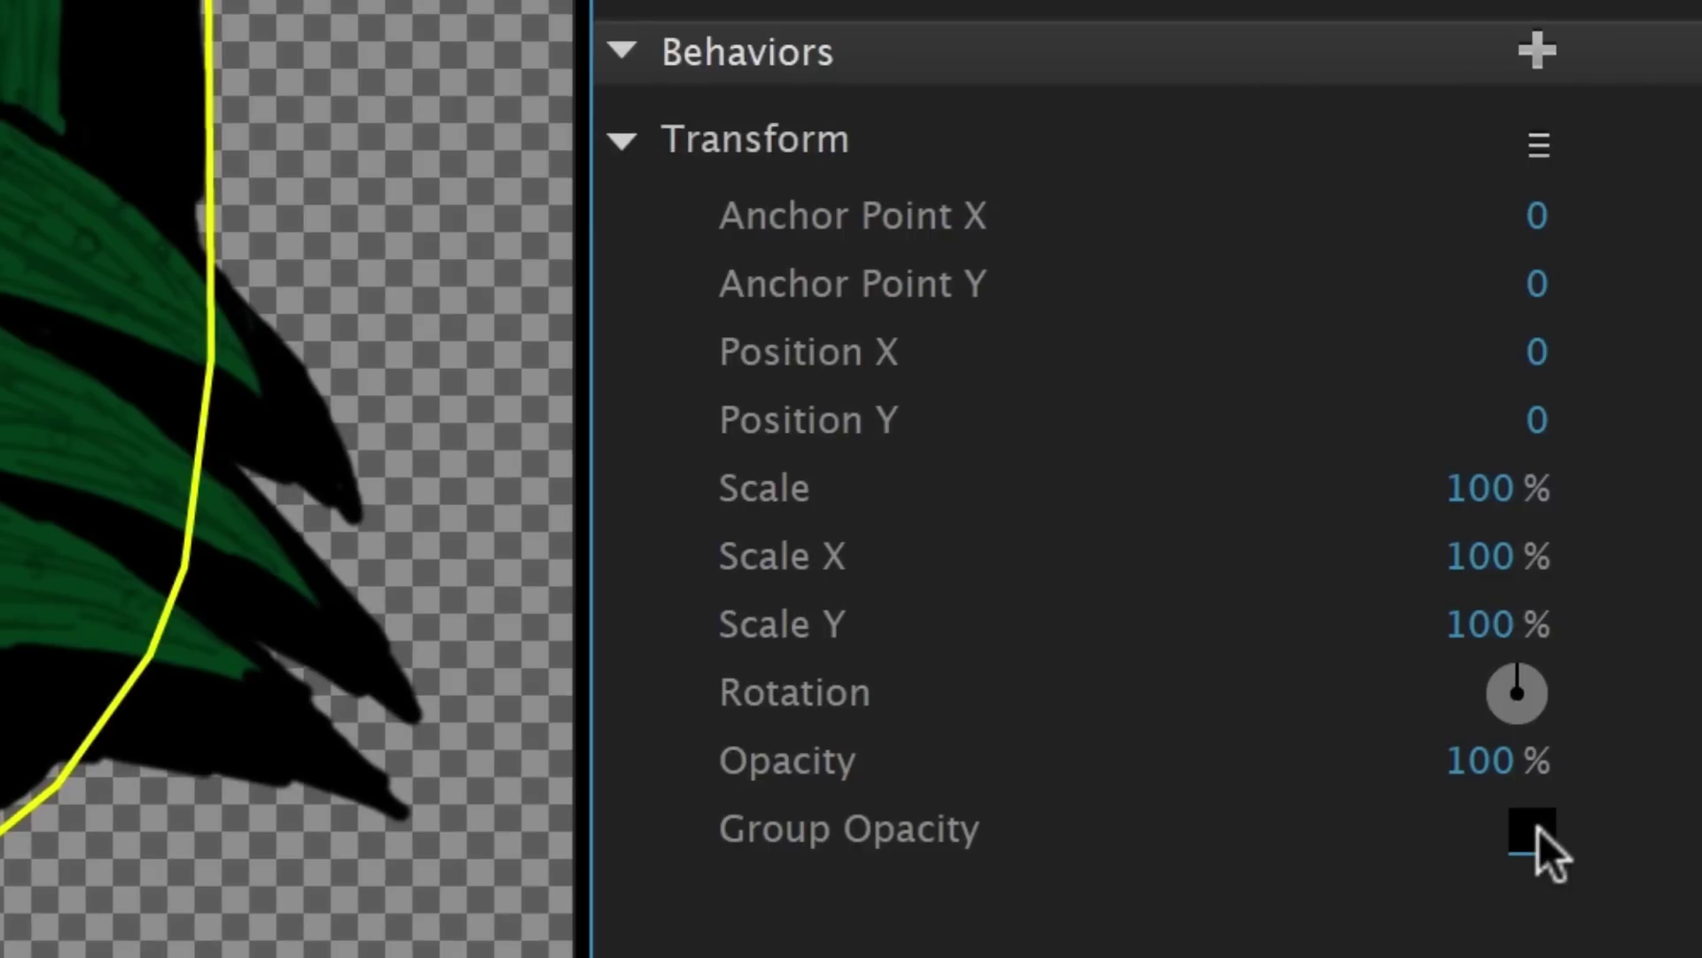
{"action": "left_click", "coordinate": [1540, 829]}
{"action": "left_click_drag", "start_coordinate": [1510, 772], "coordinate": [1262, 802]}
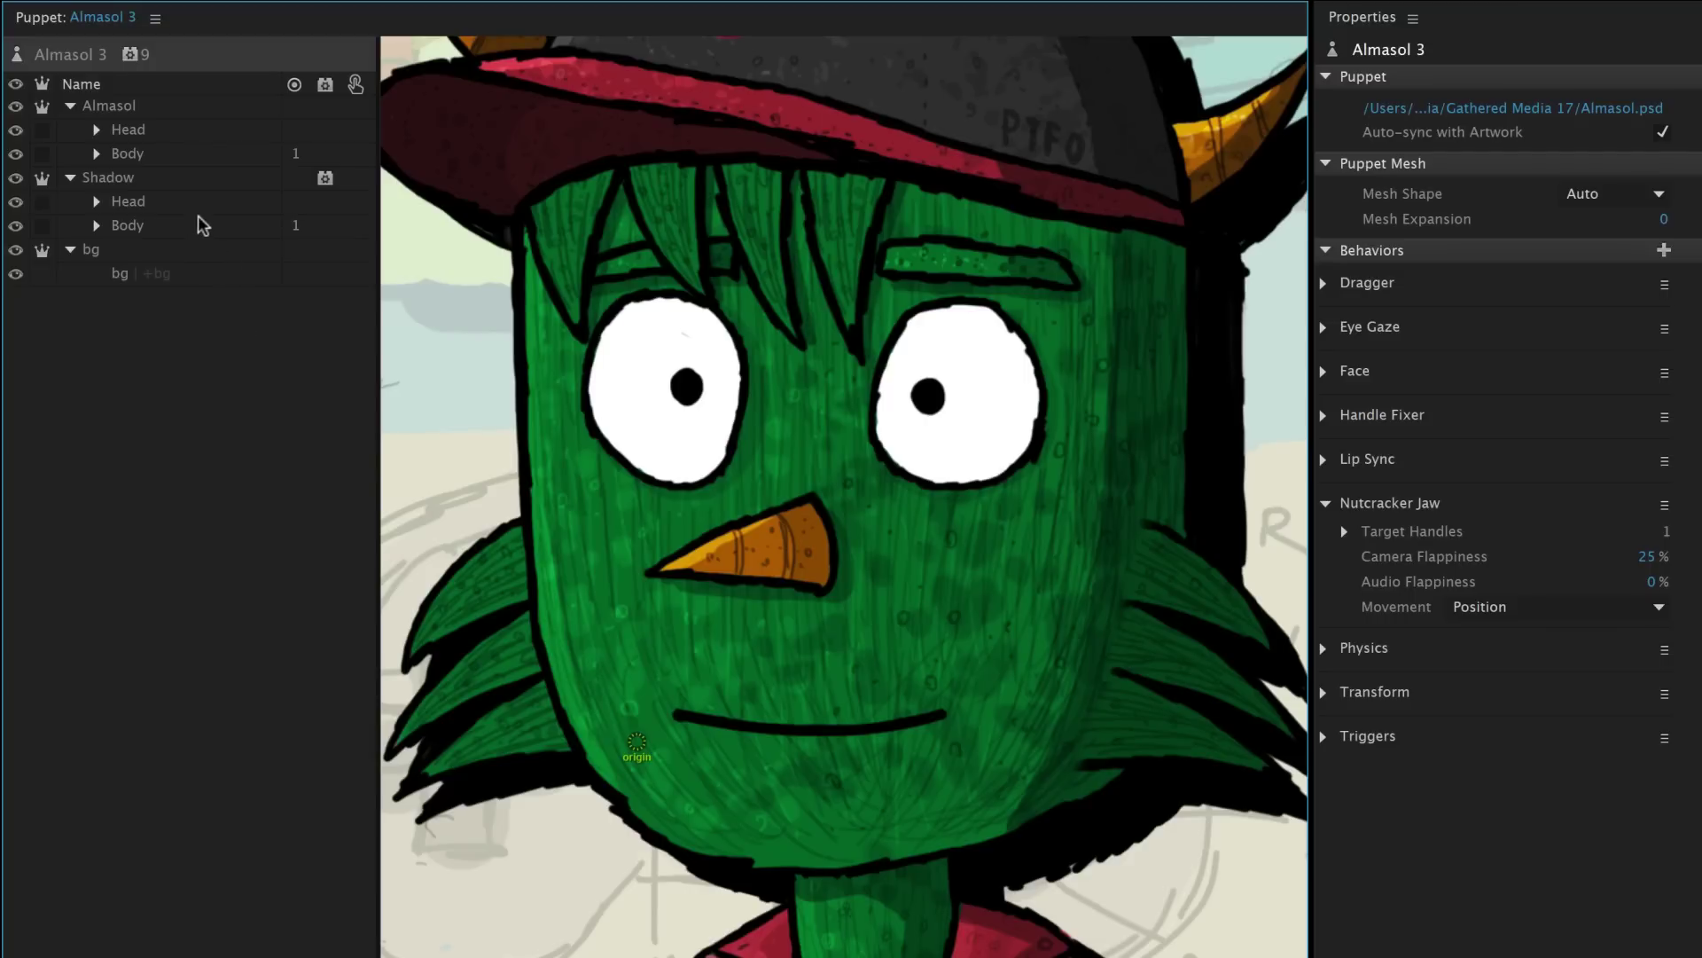
Tag the Shadow Head layer as the frontal view and draw a rigid stick along the desk
{"action": "left_click", "coordinate": [199, 202]}
{"action": "left_click", "coordinate": [1529, 491]}
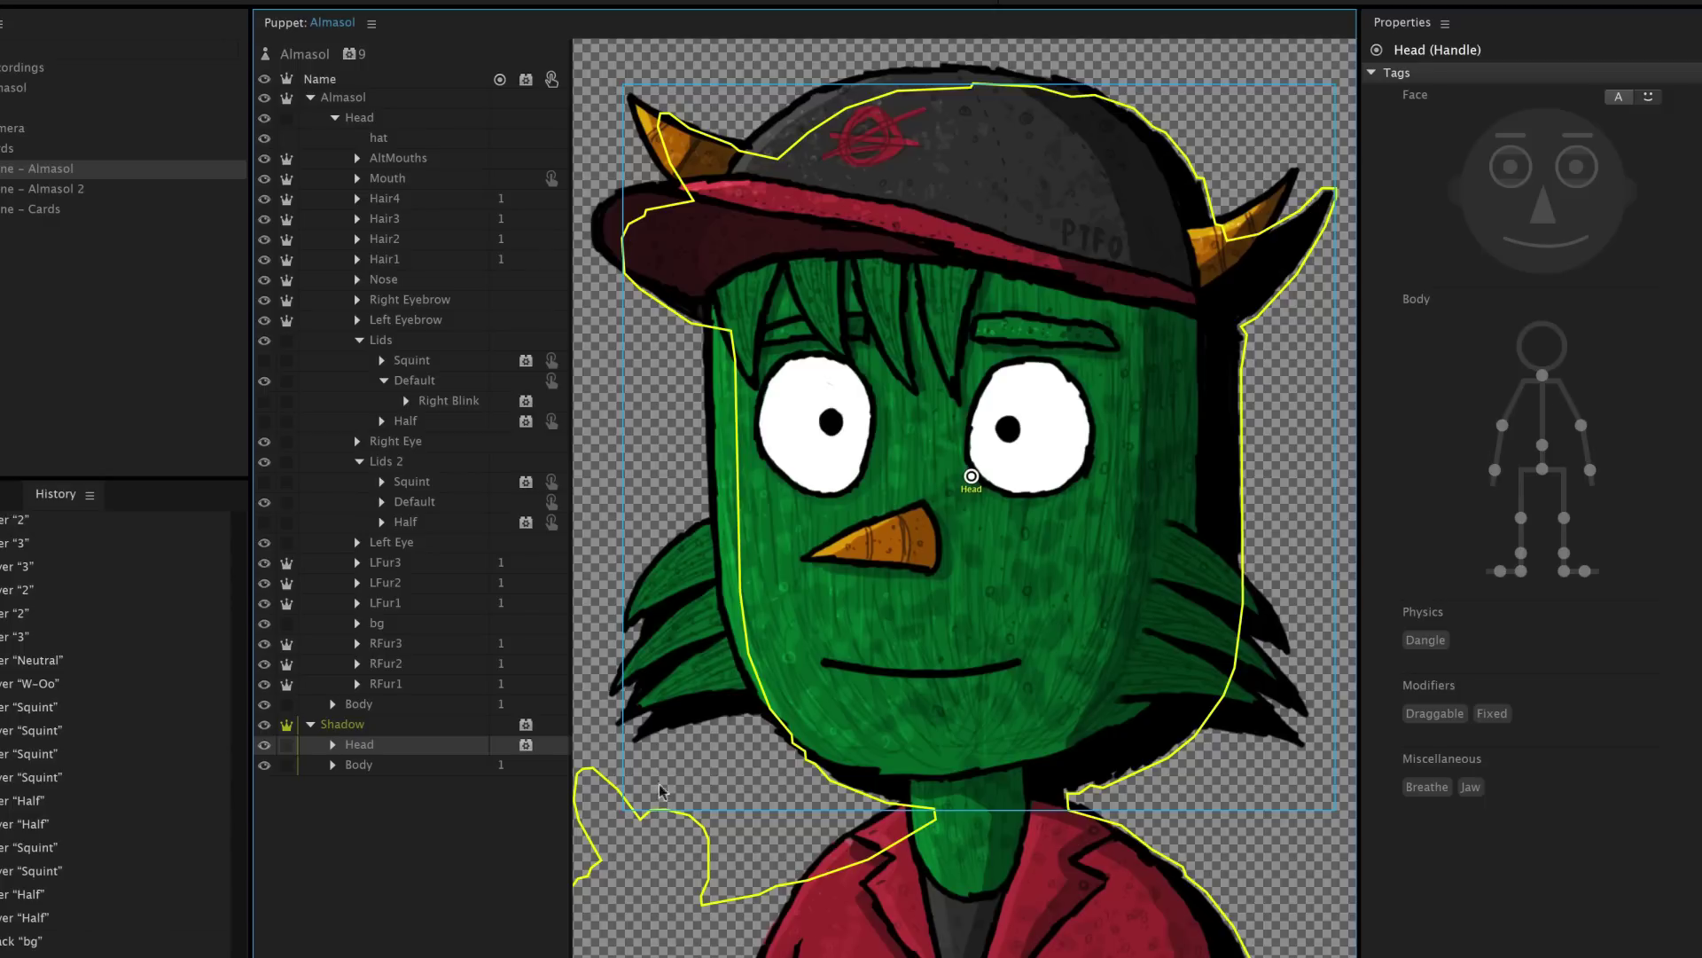
{"action": "left_click", "coordinate": [486, 848]}
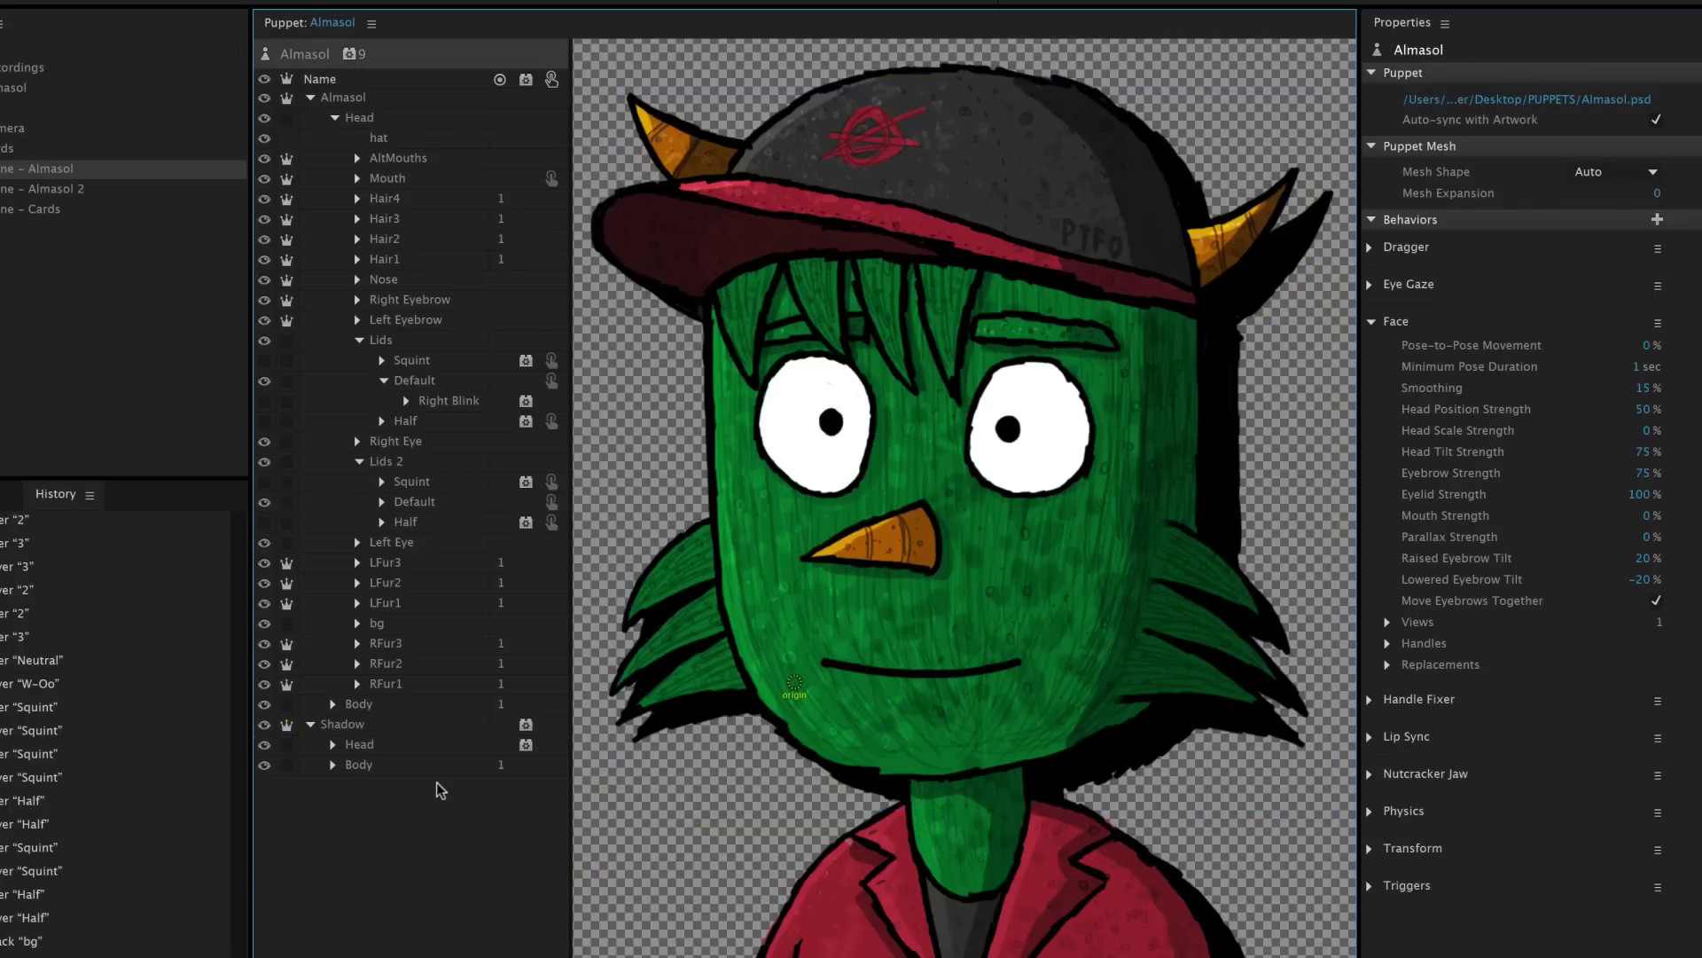
{"action": "left_click", "coordinate": [428, 749]}
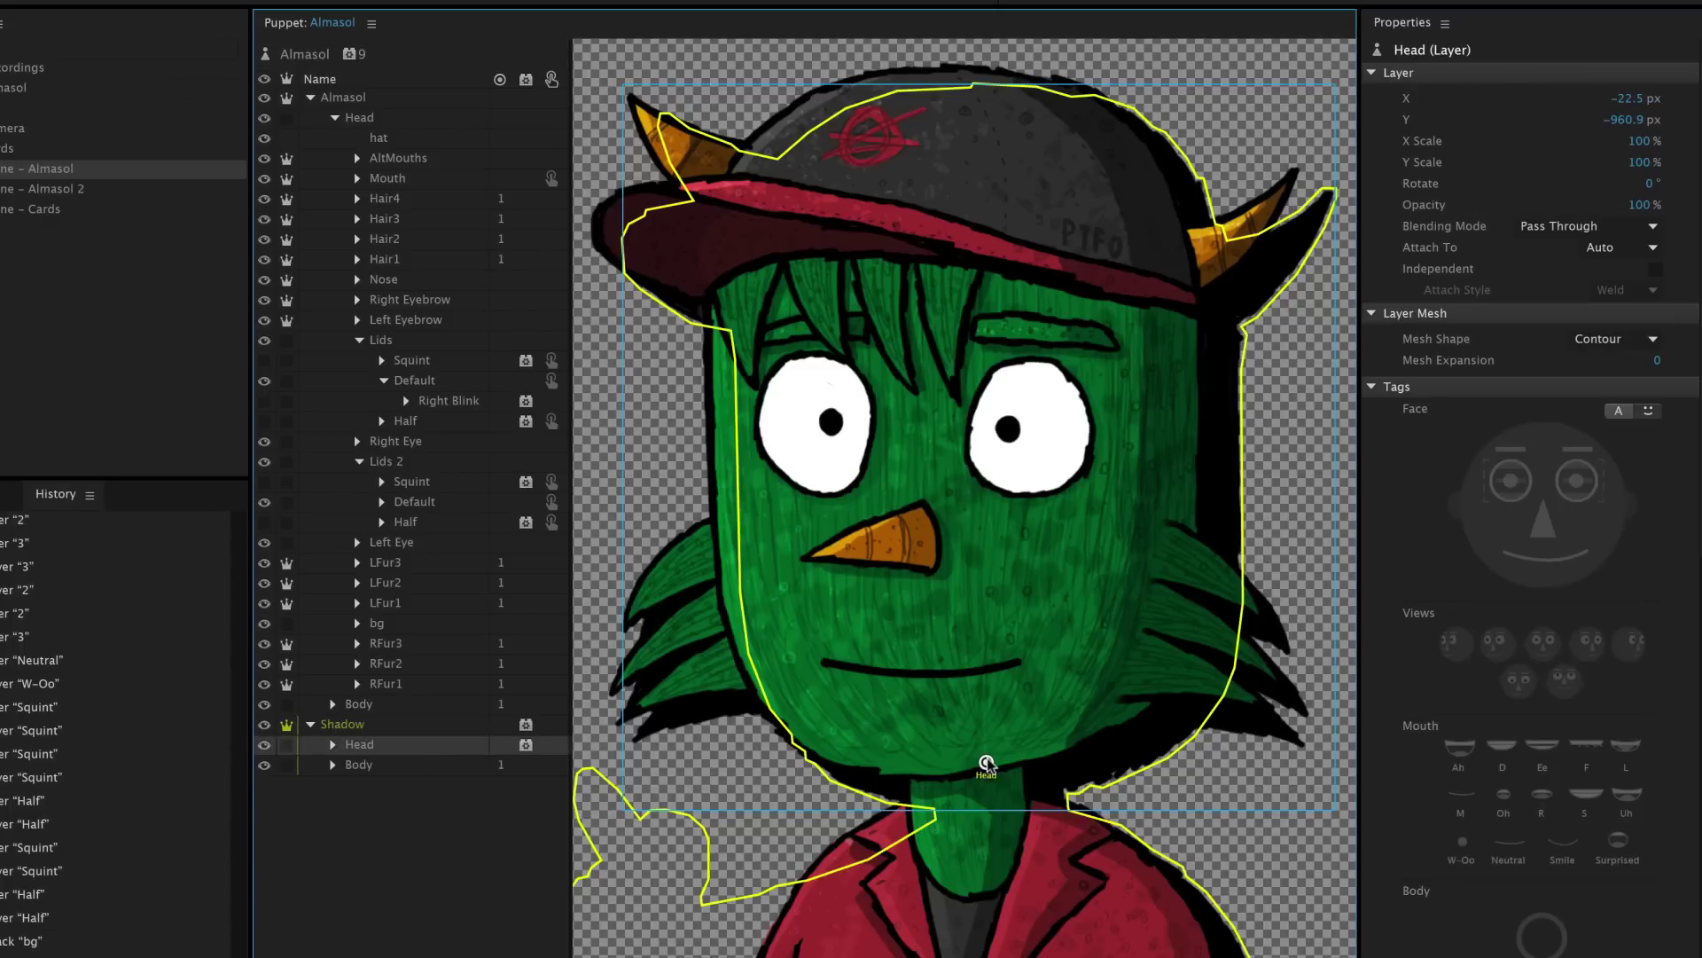
{"action": "left_click_drag", "start_coordinate": [591, 537], "coordinate": [1181, 540]}
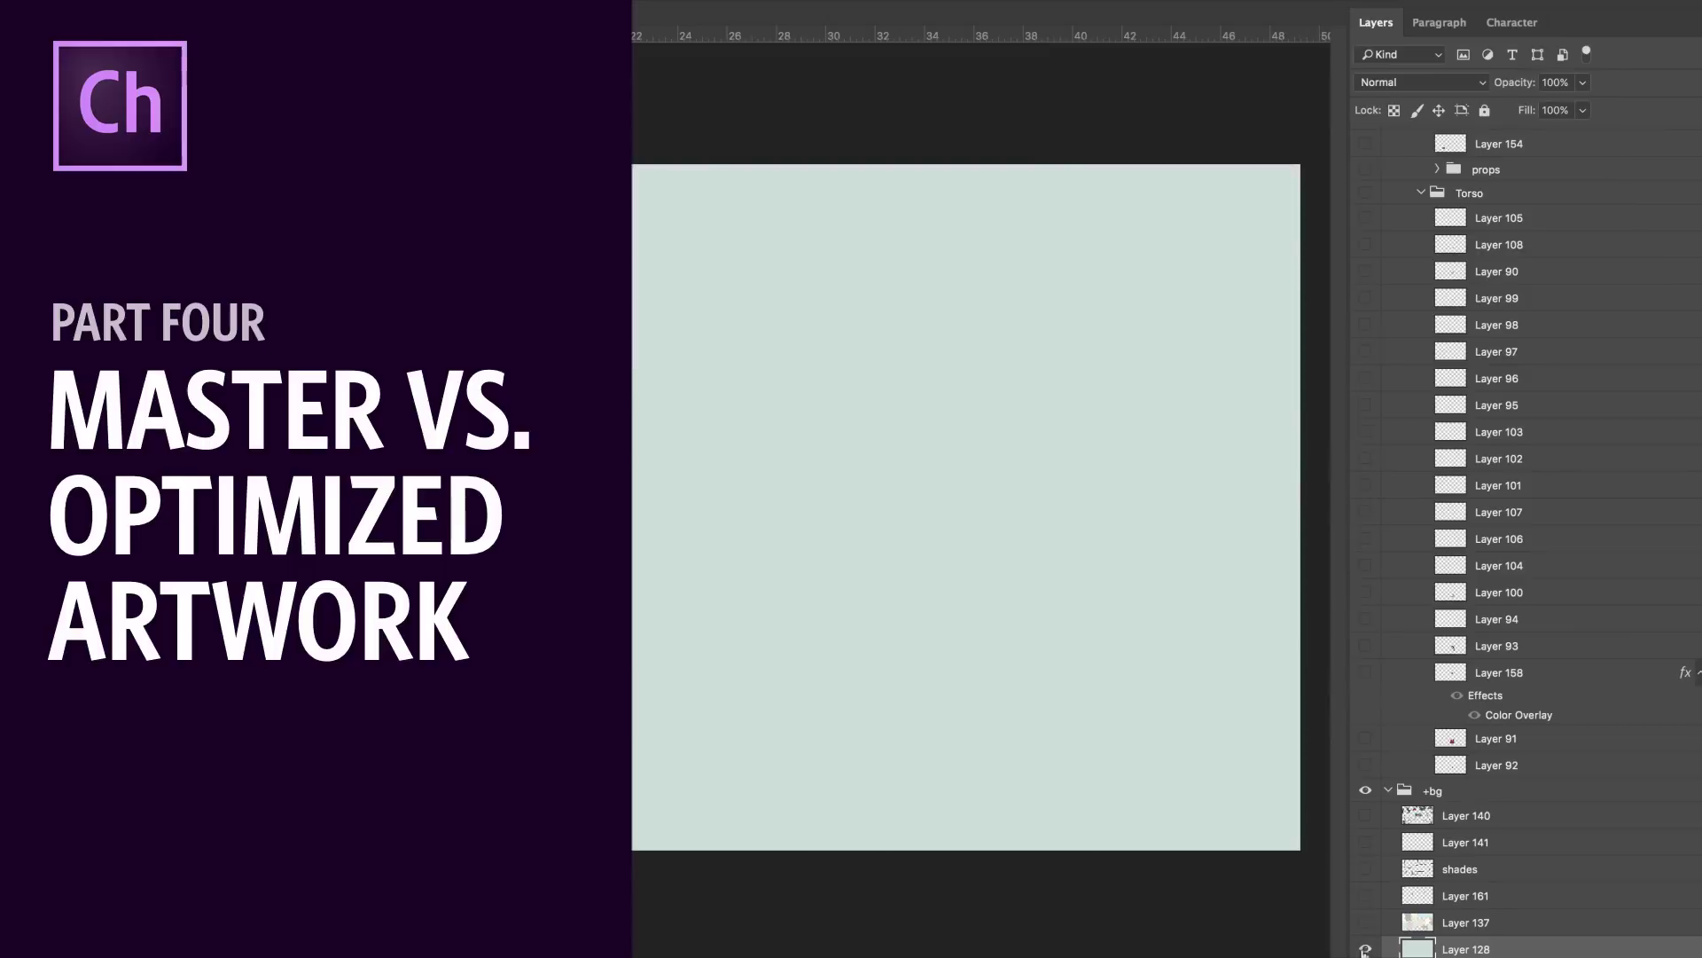
{"action": "left_click_drag", "start_coordinate": [1365, 948], "coordinate": [1366, 253]}
{"action": "scroll", "coordinate": [1361, 350], "scroll_direction": "up", "scroll_amount": 5}
Reveal body, desk and props in the master art, then show Almasol.psd's face texture layers
{"action": "left_click", "coordinate": [1369, 613]}
{"action": "scroll", "coordinate": [1369, 399], "scroll_direction": "up", "scroll_amount": 3}
{"action": "left_click_drag", "start_coordinate": [1364, 545], "coordinate": [1364, 333]}
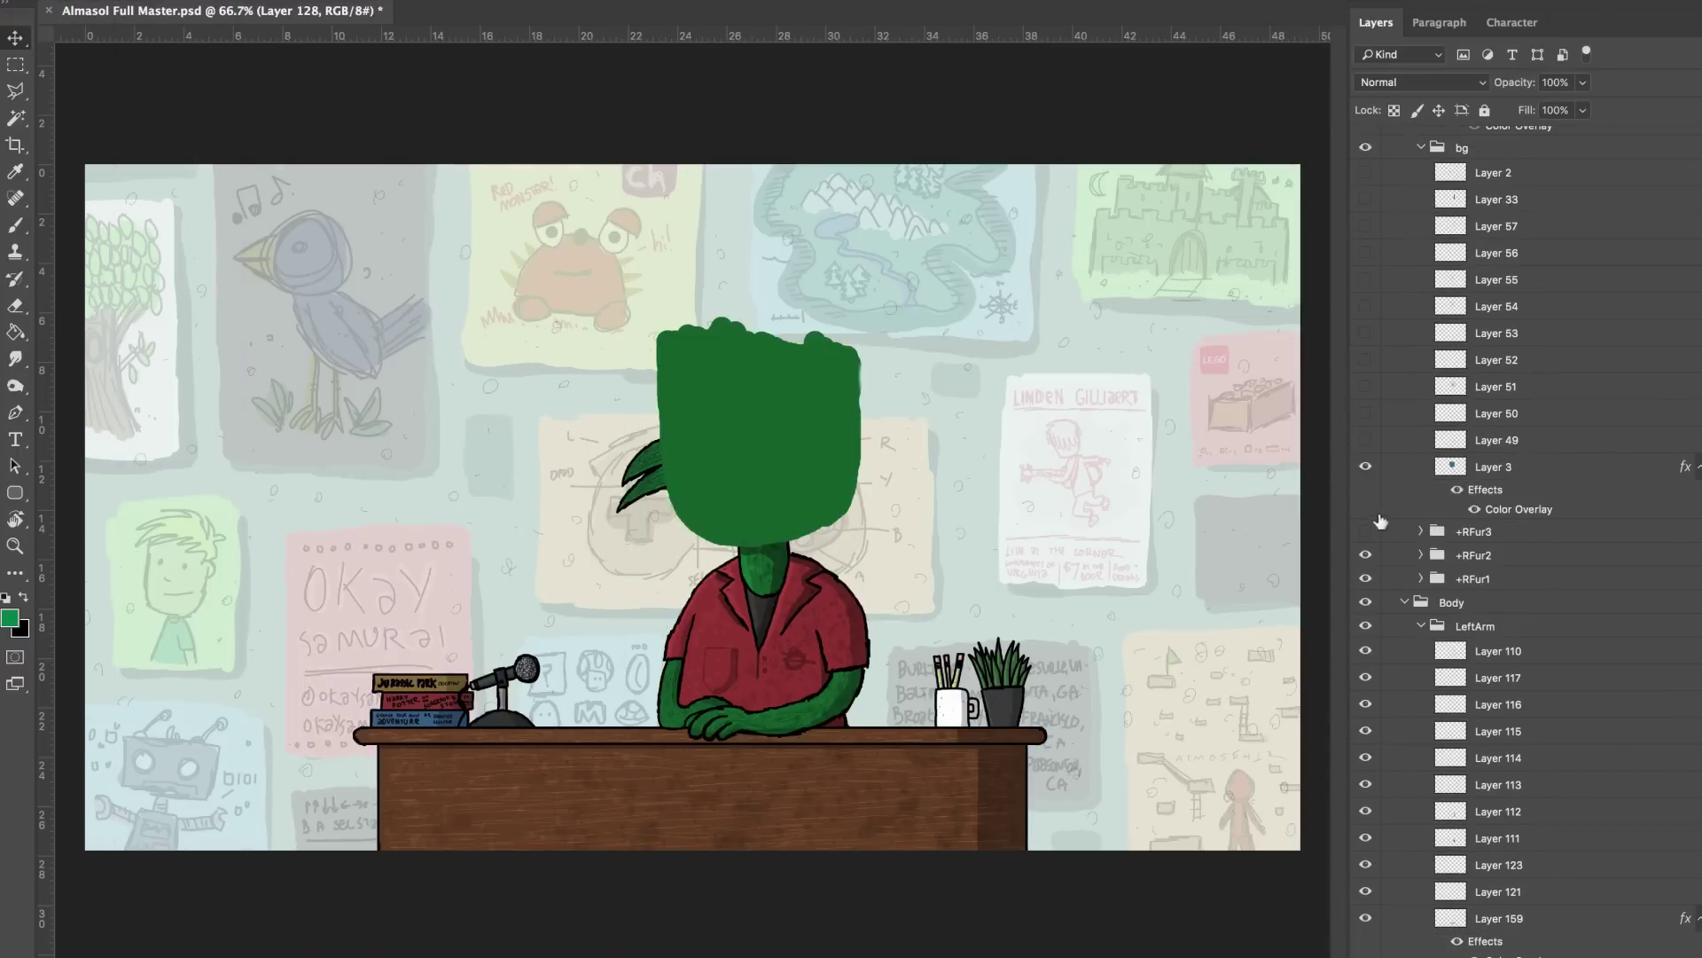
{"action": "scroll", "coordinate": [1368, 545], "scroll_direction": "up", "scroll_amount": 3}
{"action": "scroll", "coordinate": [1437, 575], "scroll_direction": "up", "scroll_amount": 3}
{"action": "left_click_drag", "start_coordinate": [1365, 551], "coordinate": [1365, 134]}
{"action": "scroll", "coordinate": [1370, 399], "scroll_direction": "up", "scroll_amount": 3}
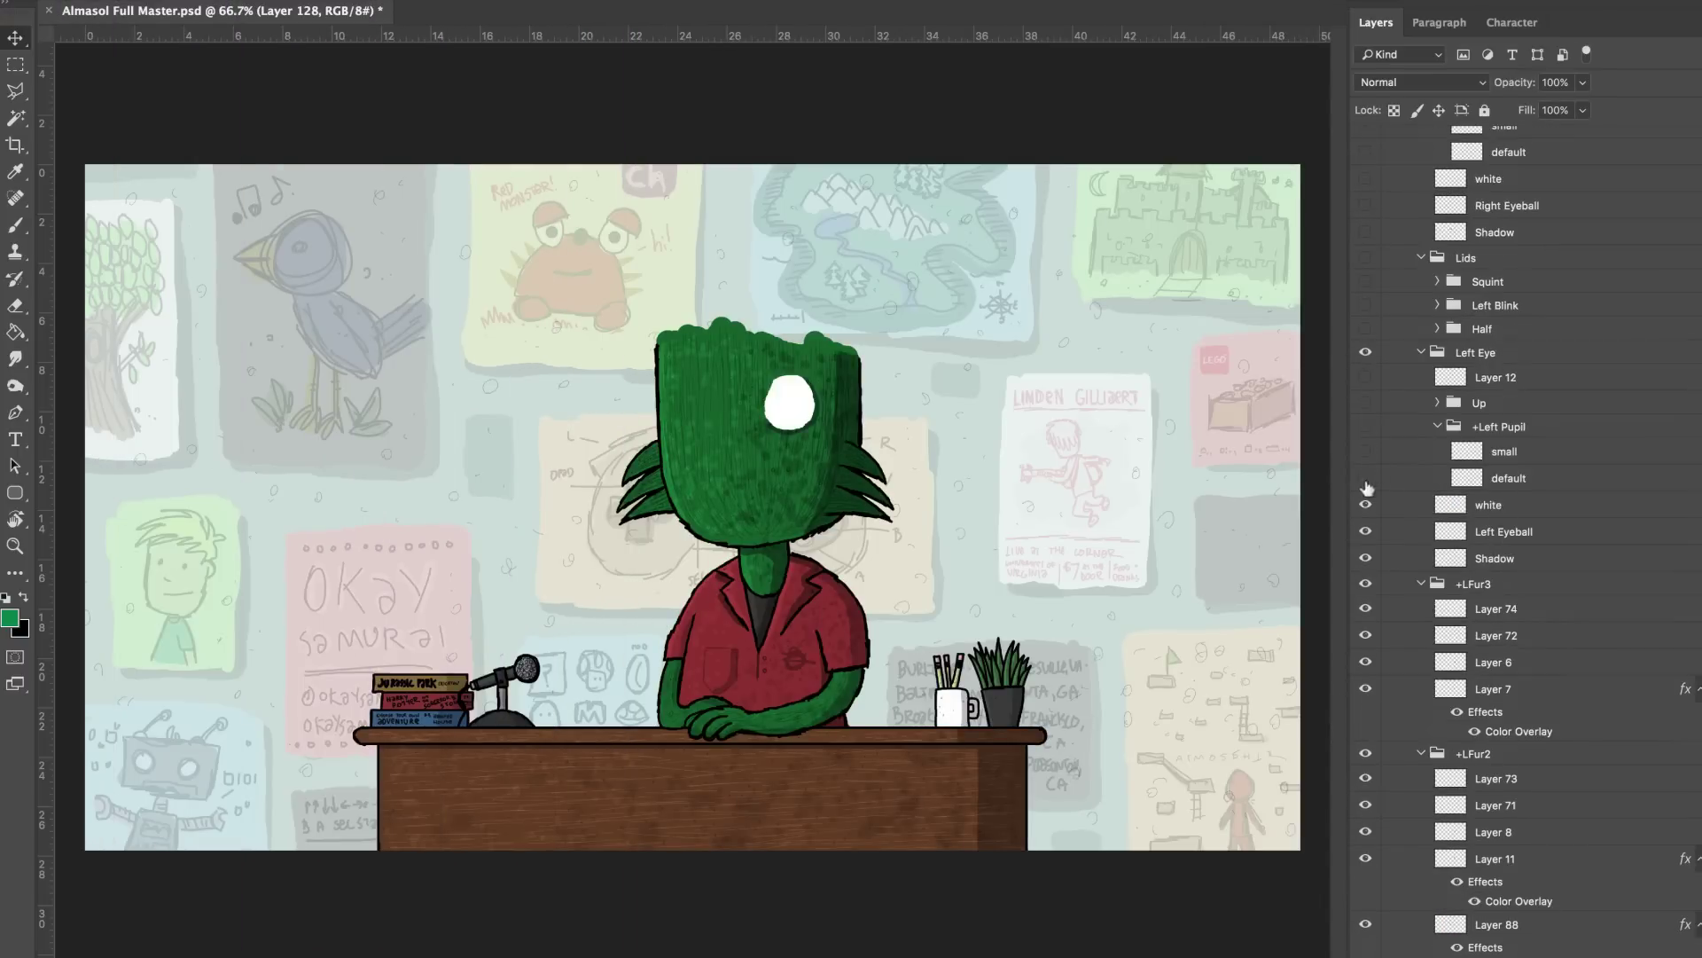
{"action": "scroll", "coordinate": [1366, 308], "scroll_direction": "up", "scroll_amount": 3}
{"action": "mouse_move", "coordinate": [1366, 239]}
{"action": "left_mouse_down"}
{"action": "mouse_move", "coordinate": [1364, 648]}
{"action": "mouse_move", "coordinate": [1364, 300]}
{"action": "left_mouse_up"}
{"action": "scroll", "coordinate": [1367, 372], "scroll_direction": "up", "scroll_amount": 3}
{"action": "scroll", "coordinate": [1365, 400], "scroll_direction": "up", "scroll_amount": 3}
{"action": "scroll", "coordinate": [1365, 399], "scroll_direction": "up", "scroll_amount": 3}
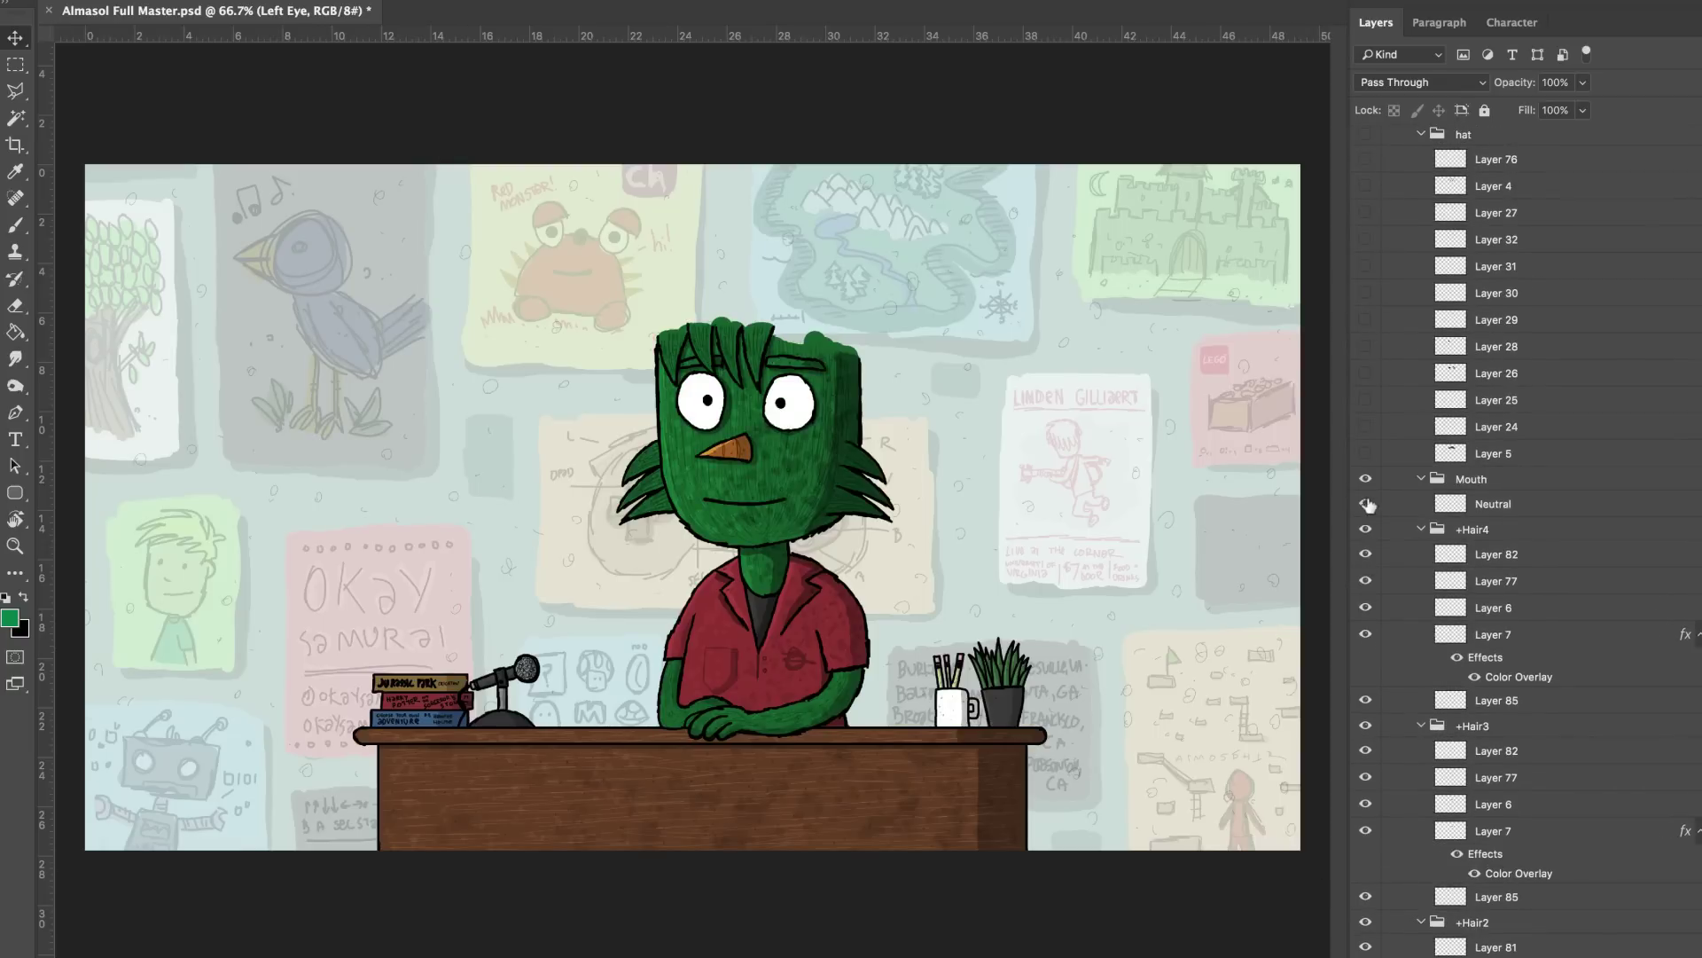
{"action": "left_click_drag", "start_coordinate": [1365, 532], "coordinate": [1365, 353]}
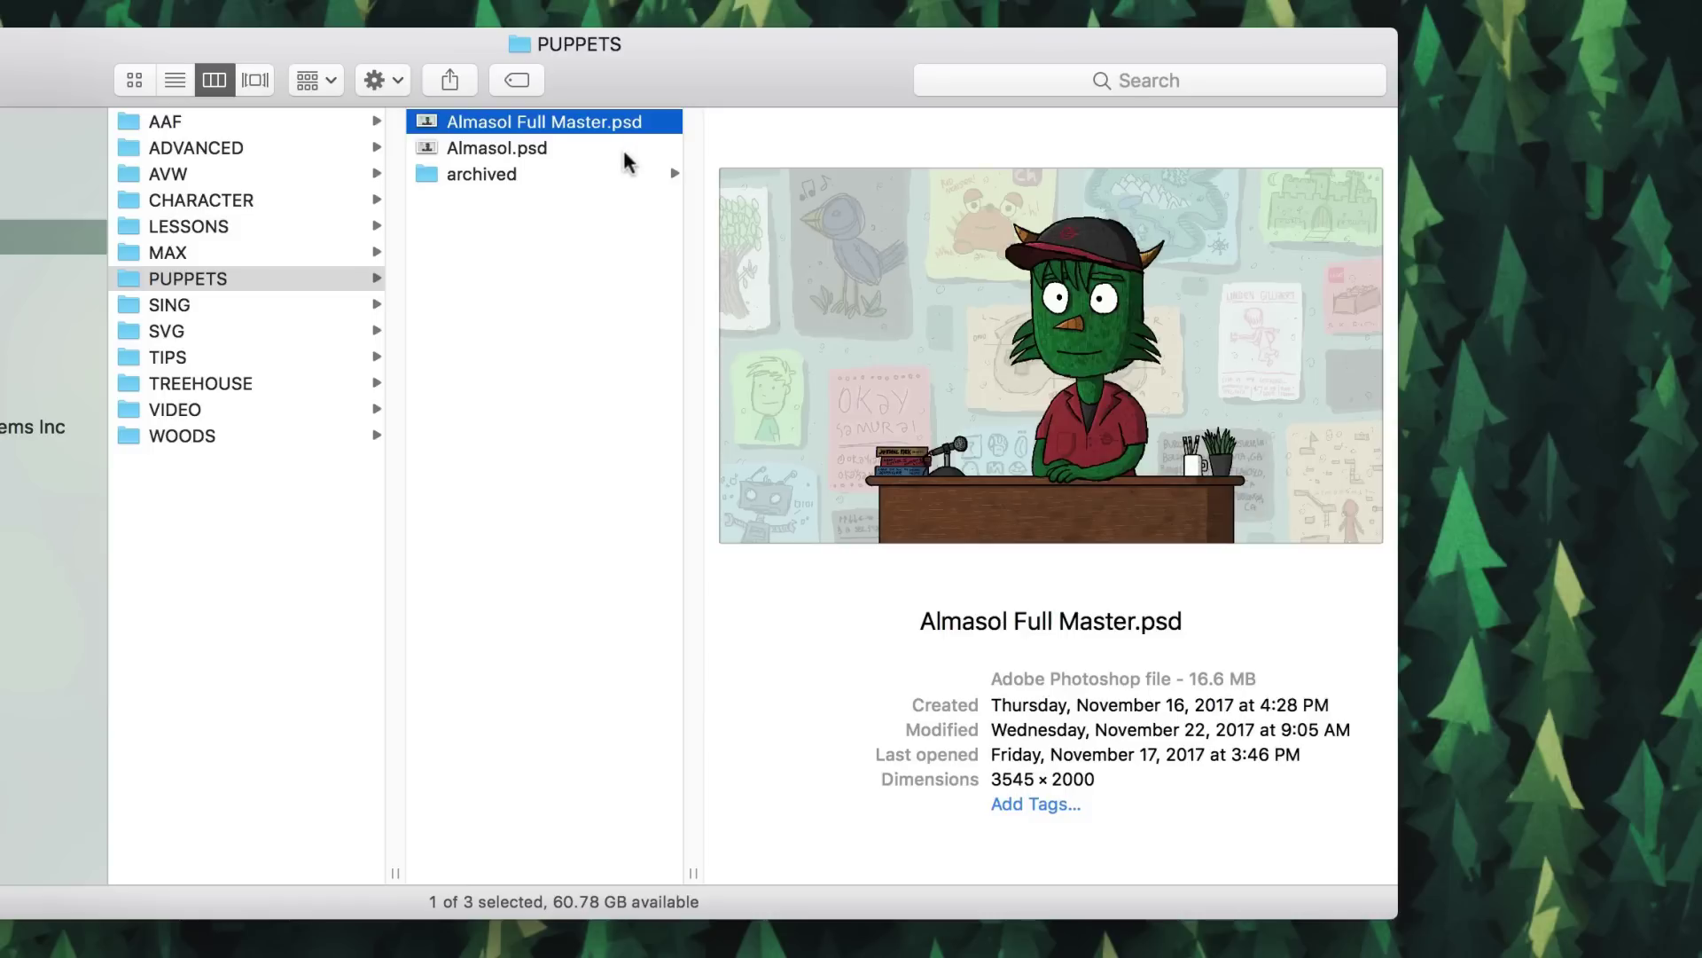
{"action": "left_click", "coordinate": [623, 153]}
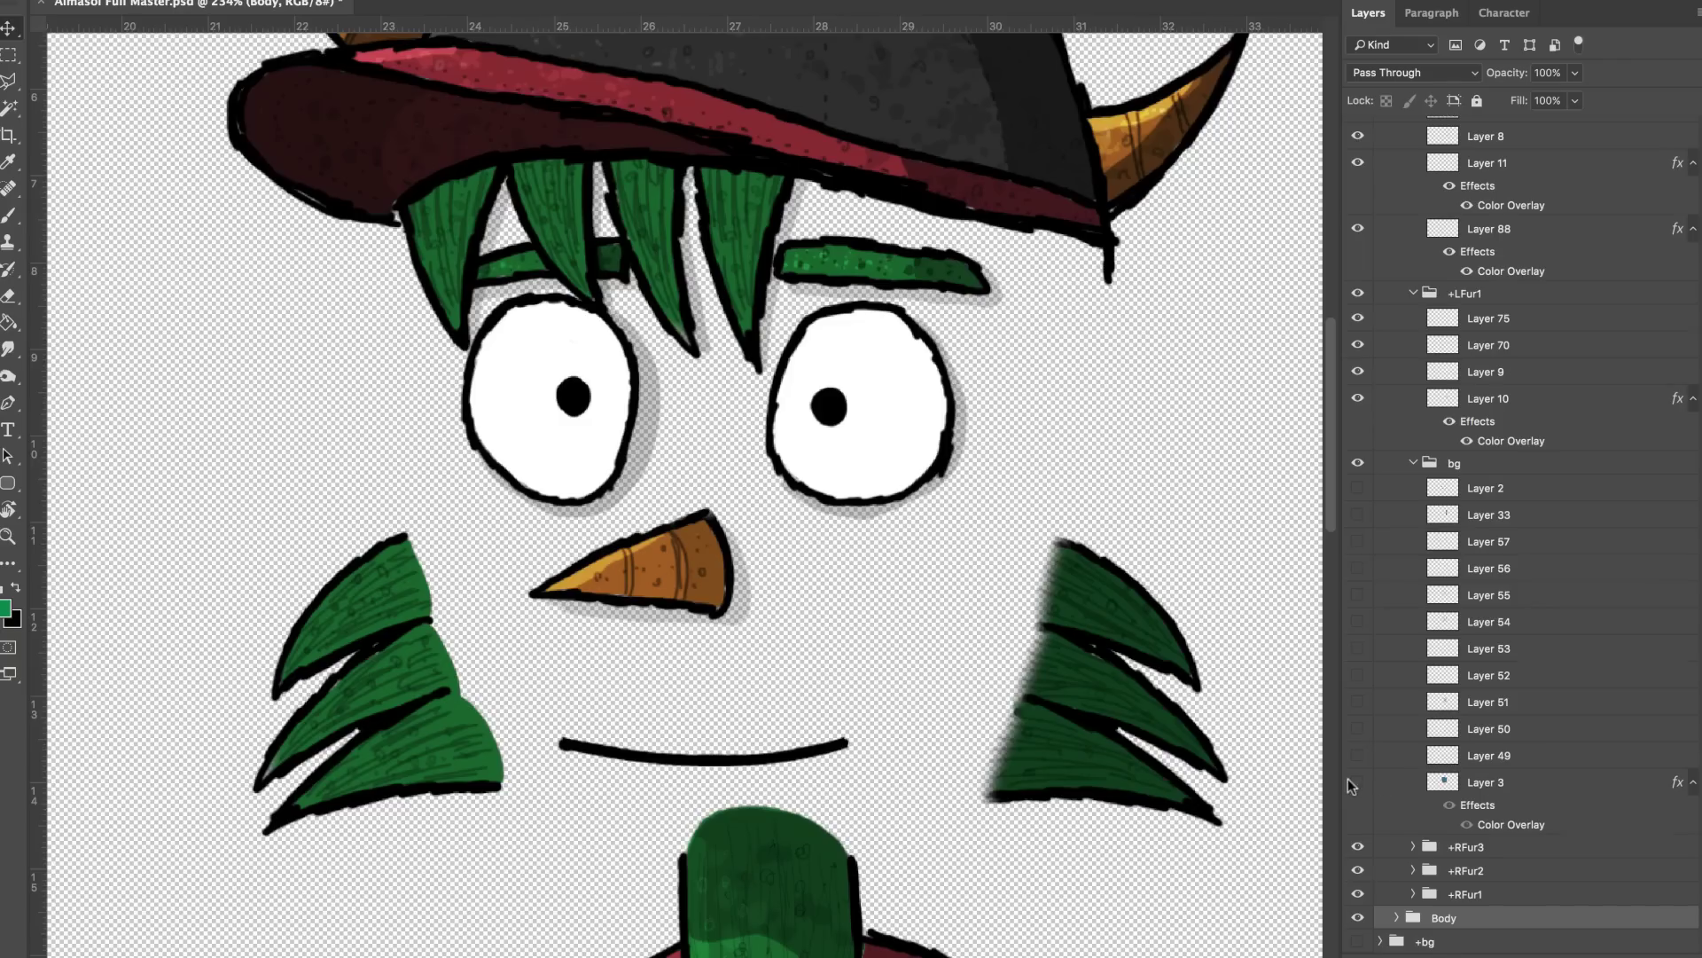
{"action": "left_click", "coordinate": [1359, 782]}
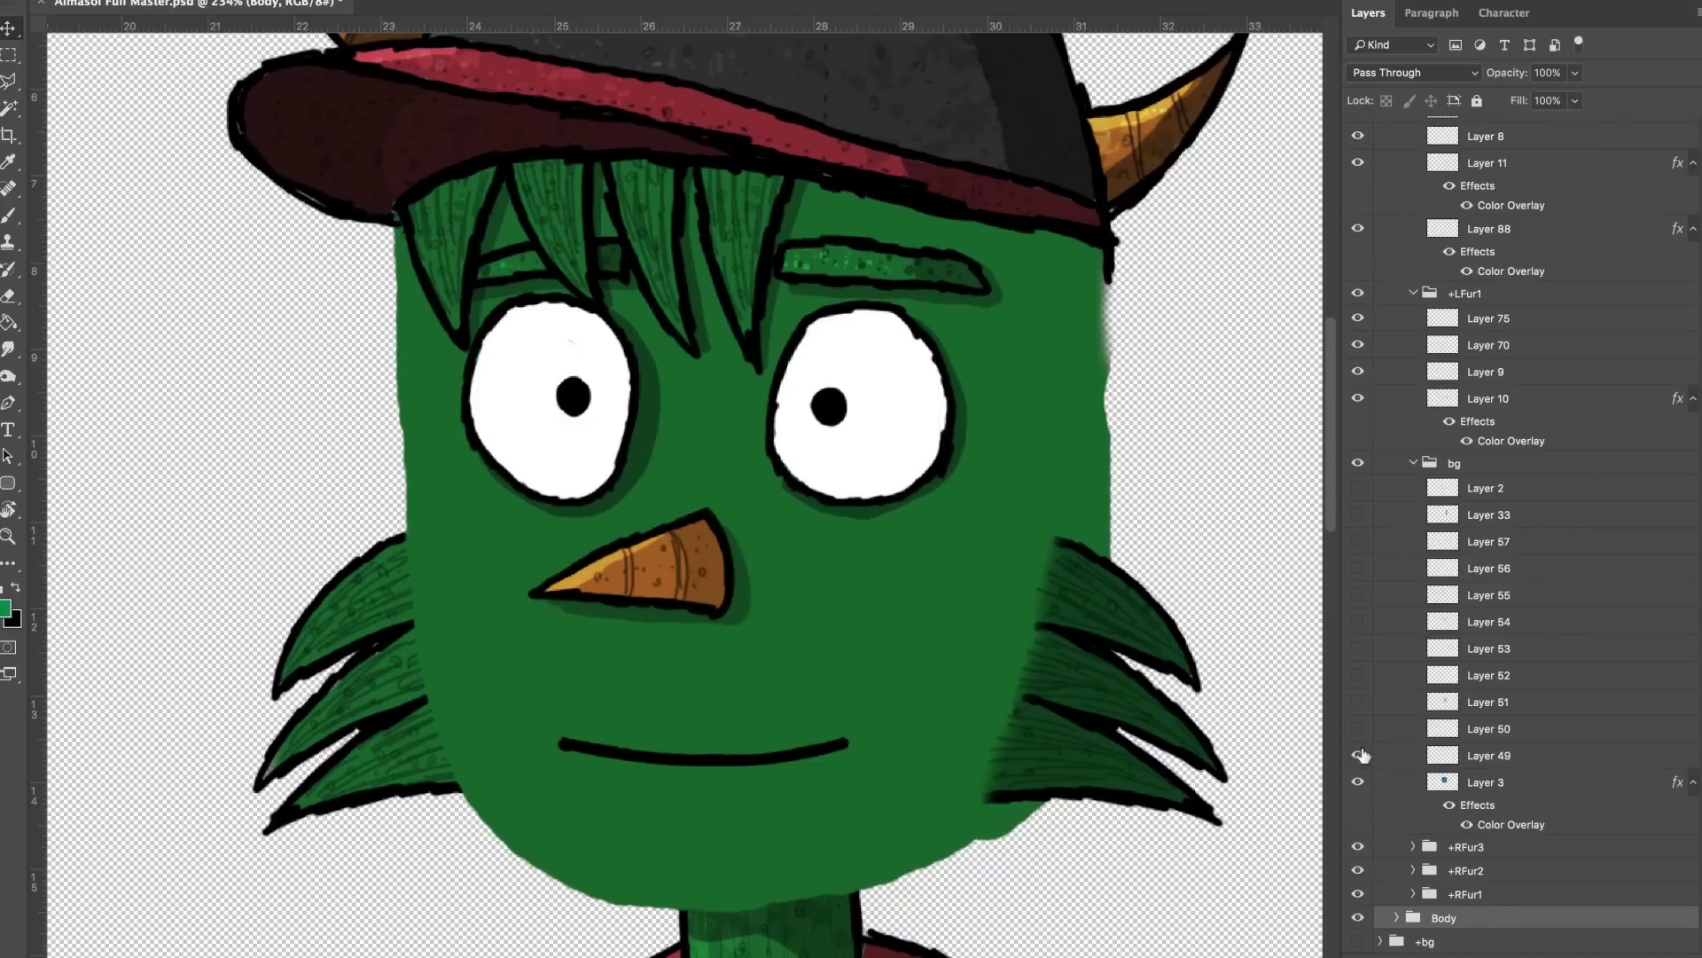
{"action": "left_click", "coordinate": [1359, 702]}
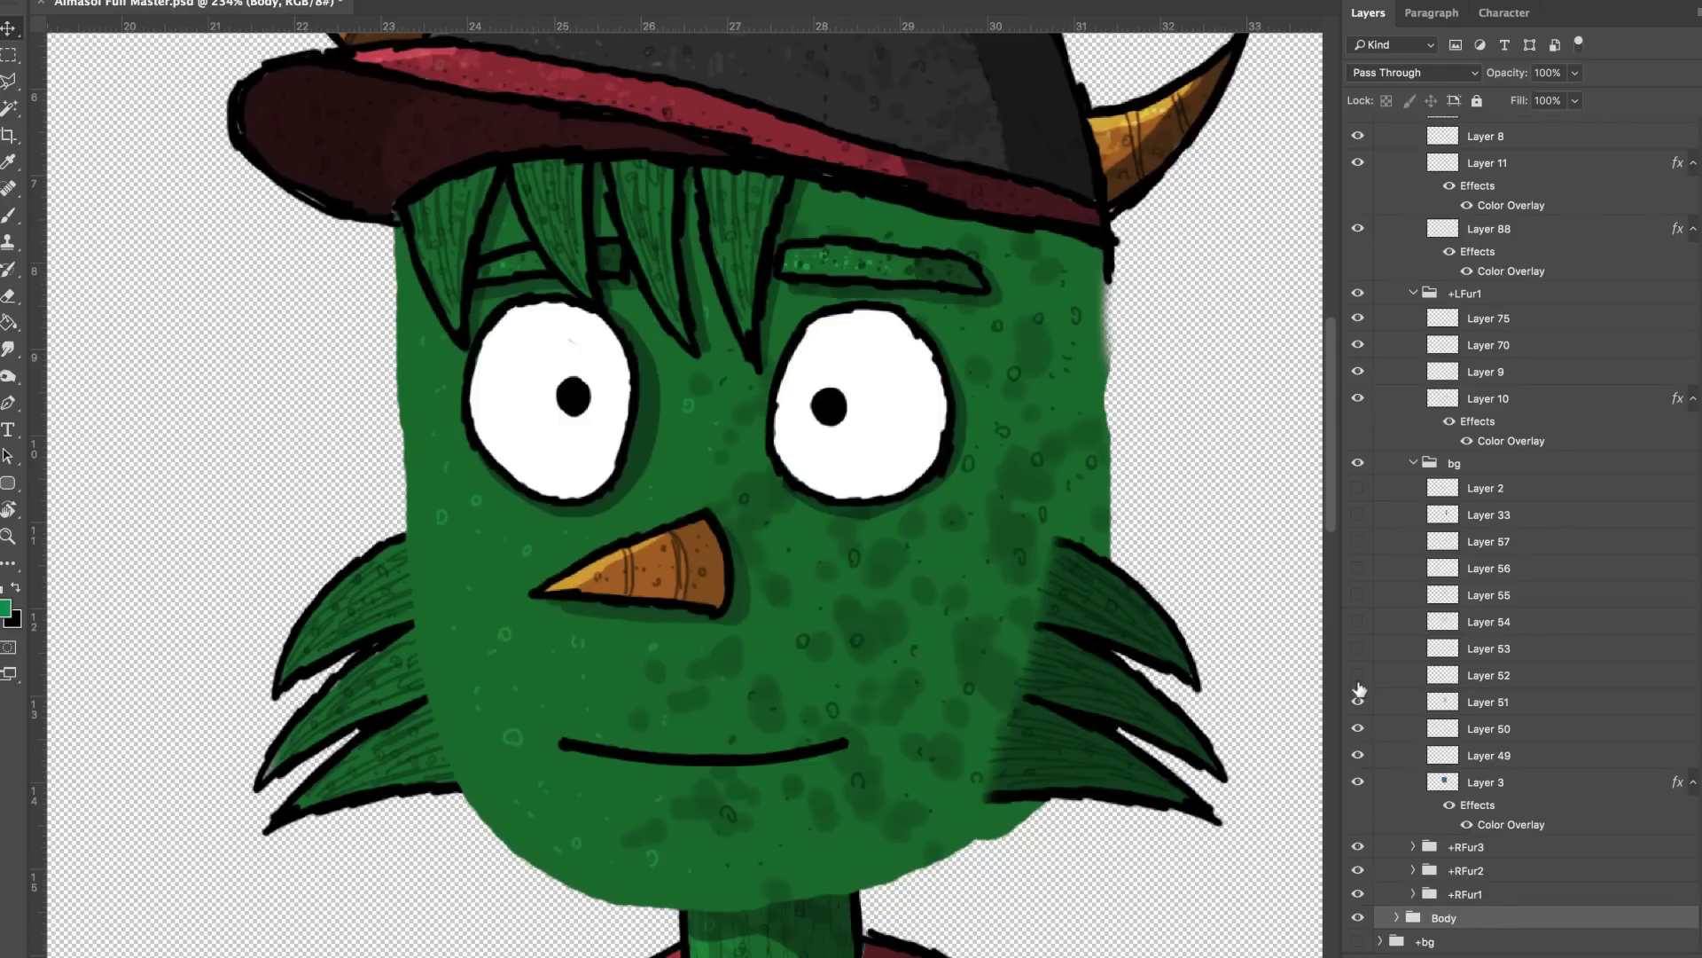
{"action": "left_click", "coordinate": [1357, 622]}
{"action": "left_click", "coordinate": [1357, 595]}
{"action": "left_click", "coordinate": [1358, 569]}
Merge the bg group into one bg layer with Merge Group and check it
{"action": "left_click", "coordinate": [1358, 488]}
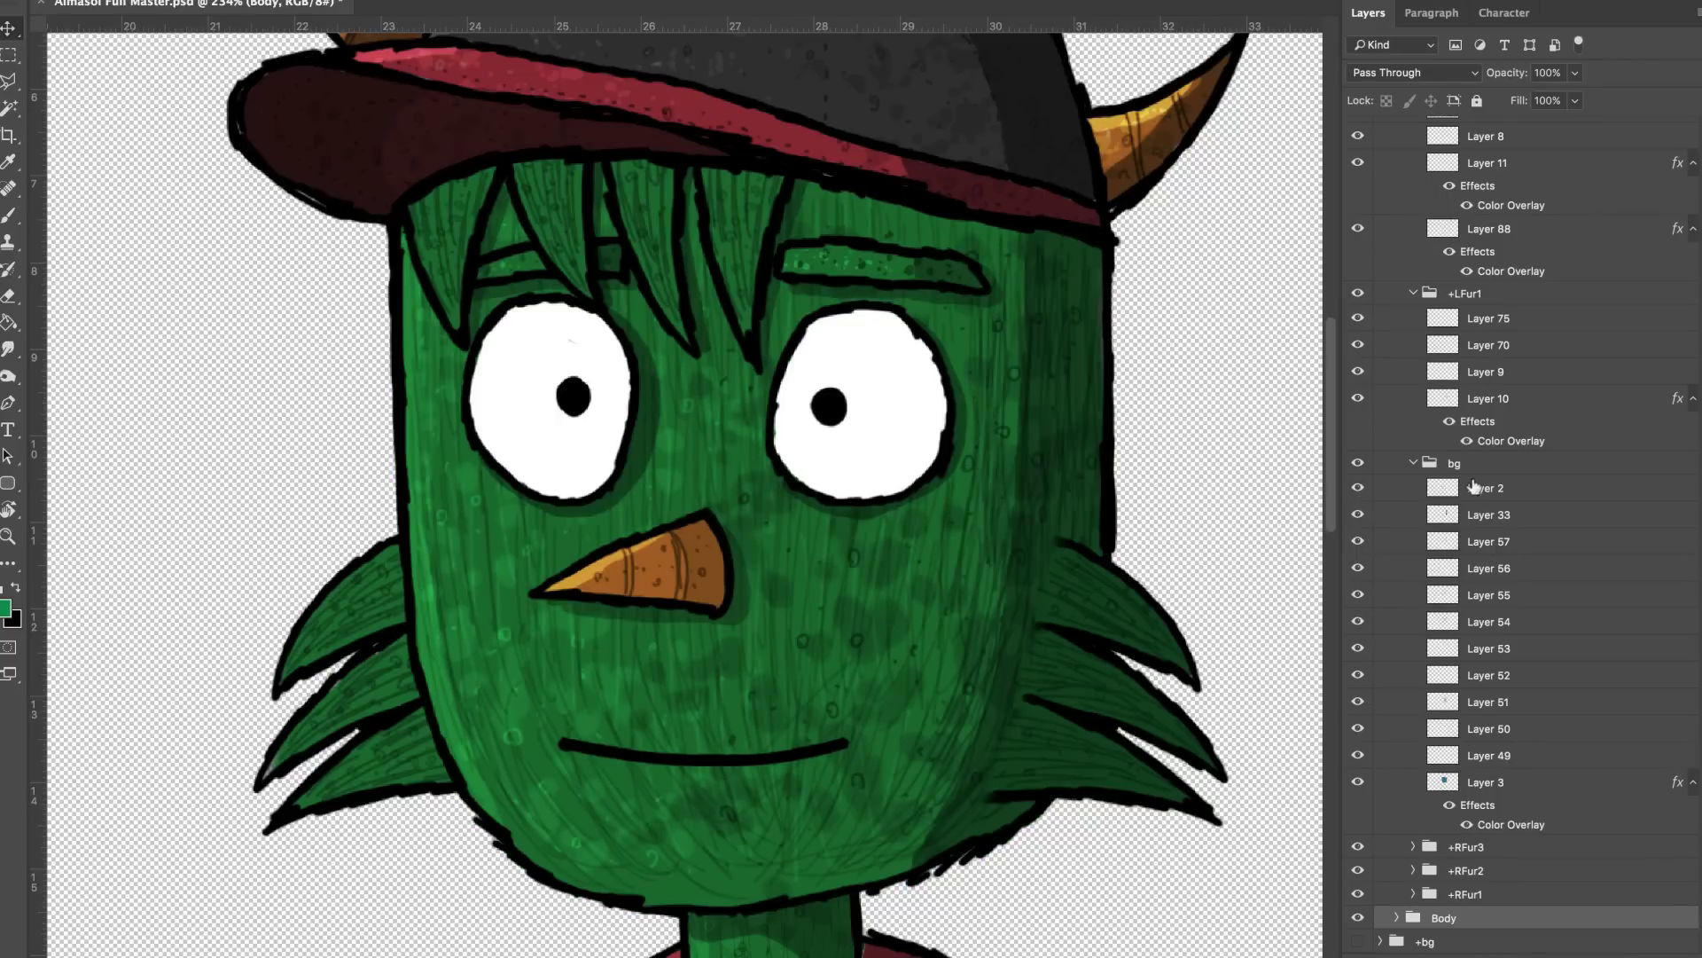
{"action": "right_click", "coordinate": [1530, 465]}
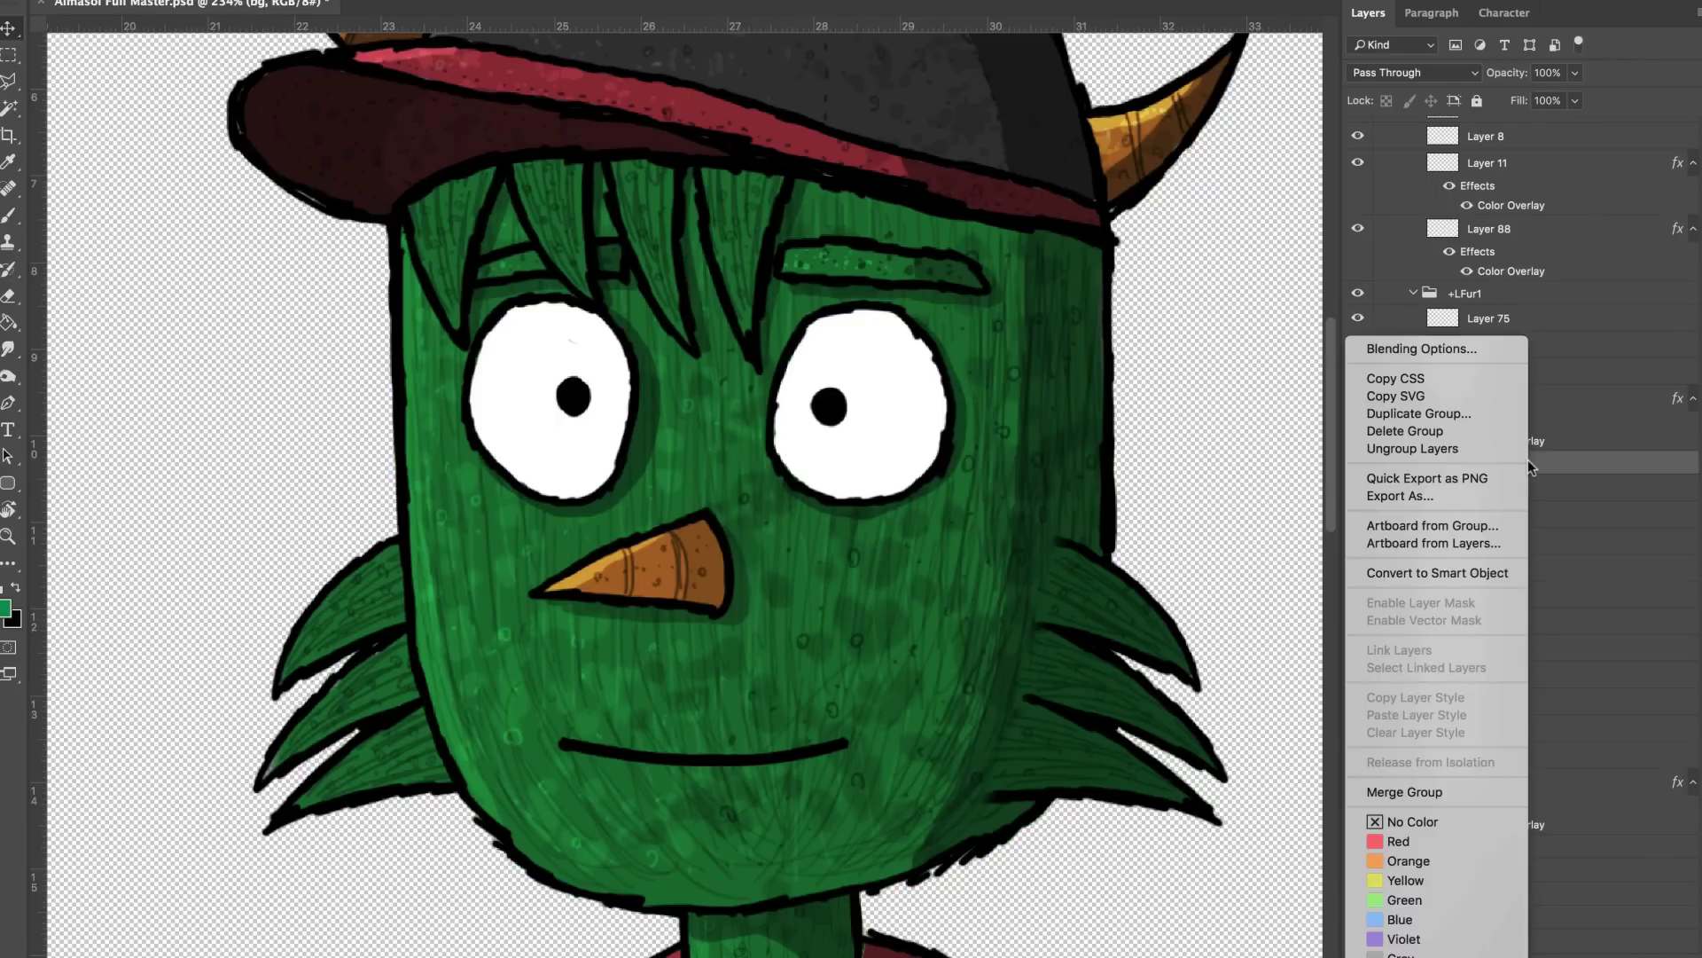
{"action": "left_click", "coordinate": [1483, 791]}
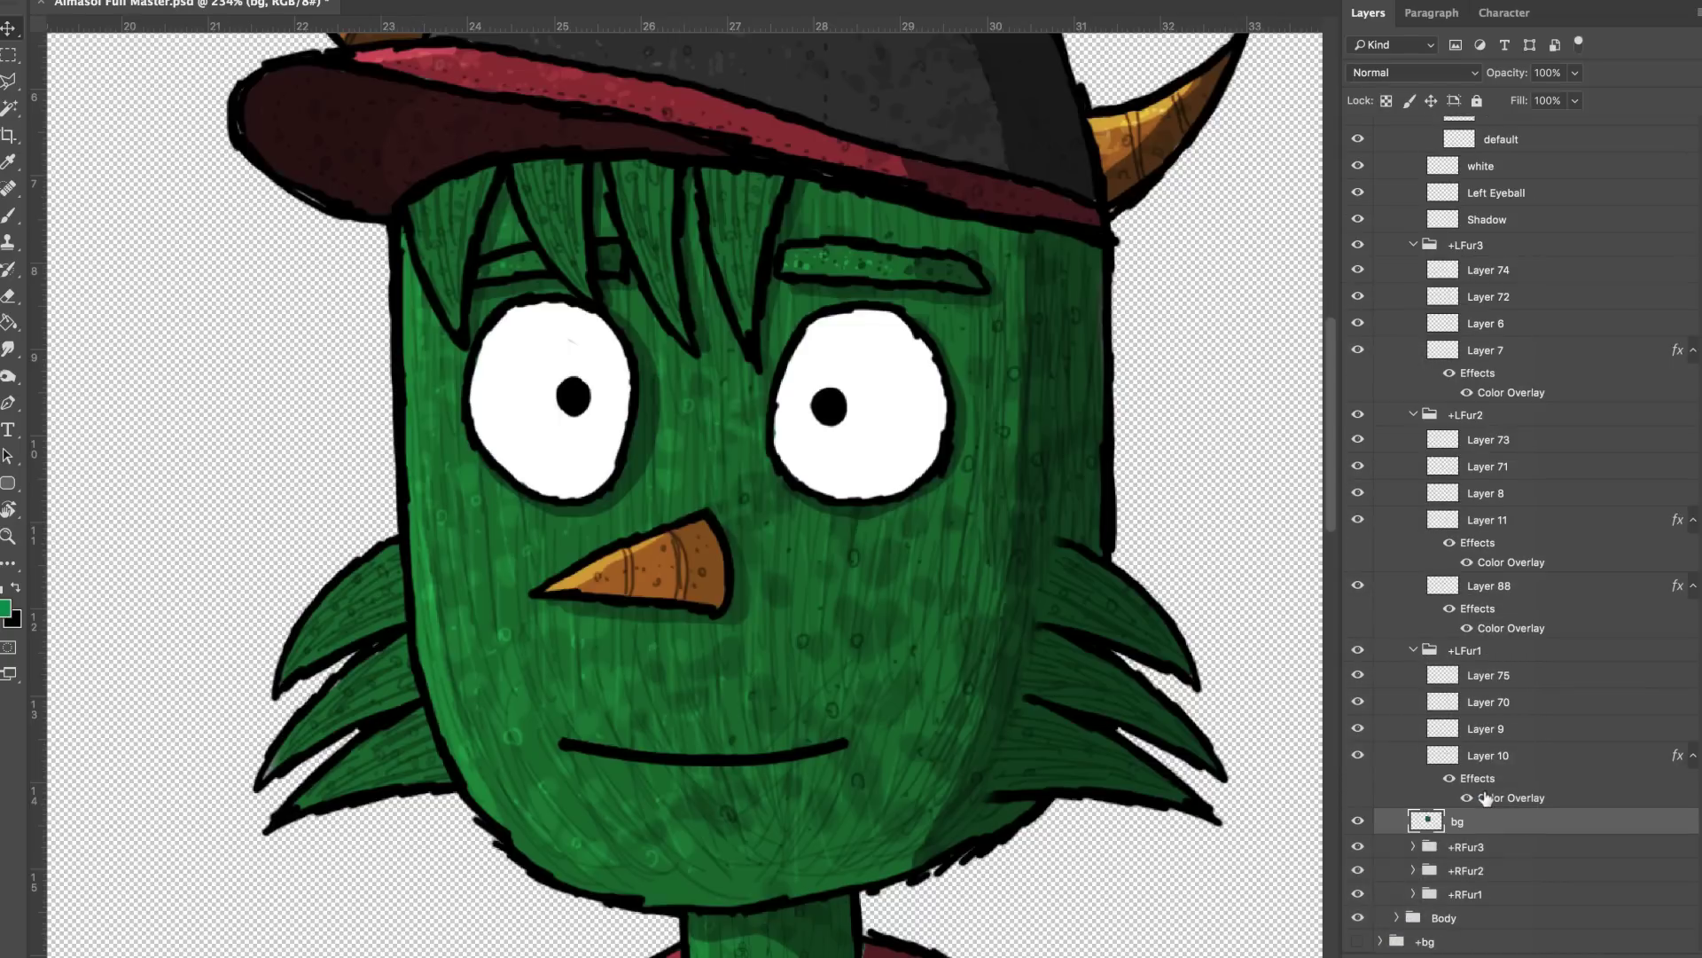
{"action": "left_click", "coordinate": [1357, 822]}
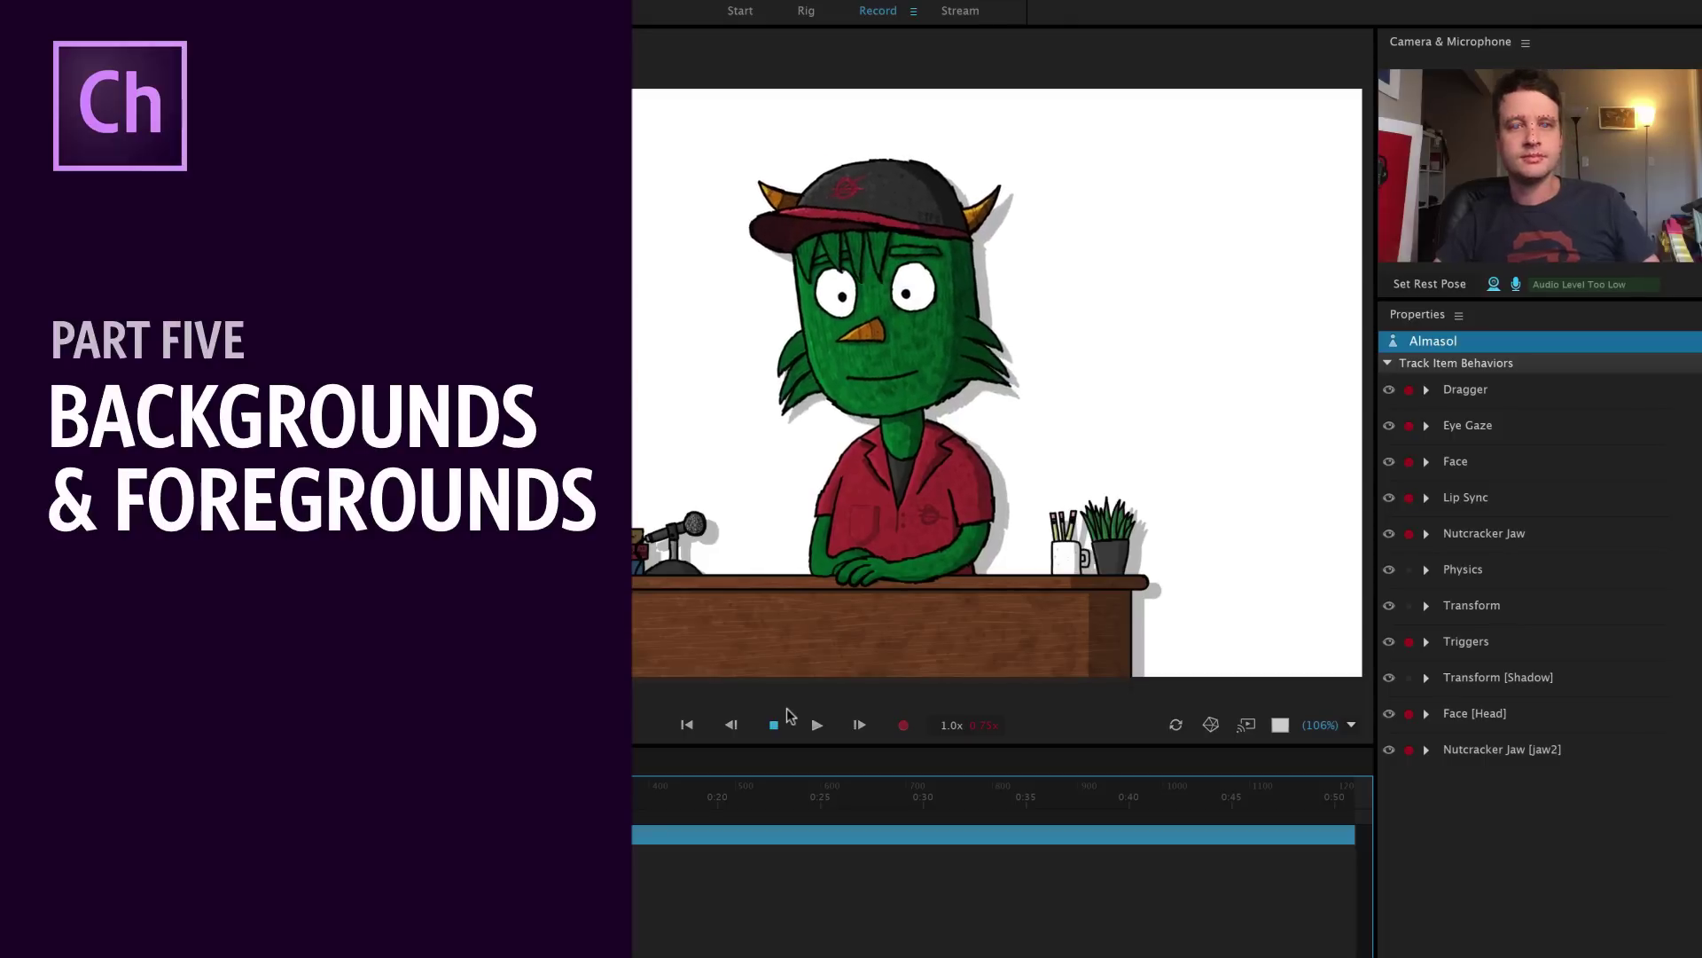
Rig the bg puppet at 47% scale, make bg independent, and stick along the desk edge
{"action": "left_click", "coordinate": [100, 125]}
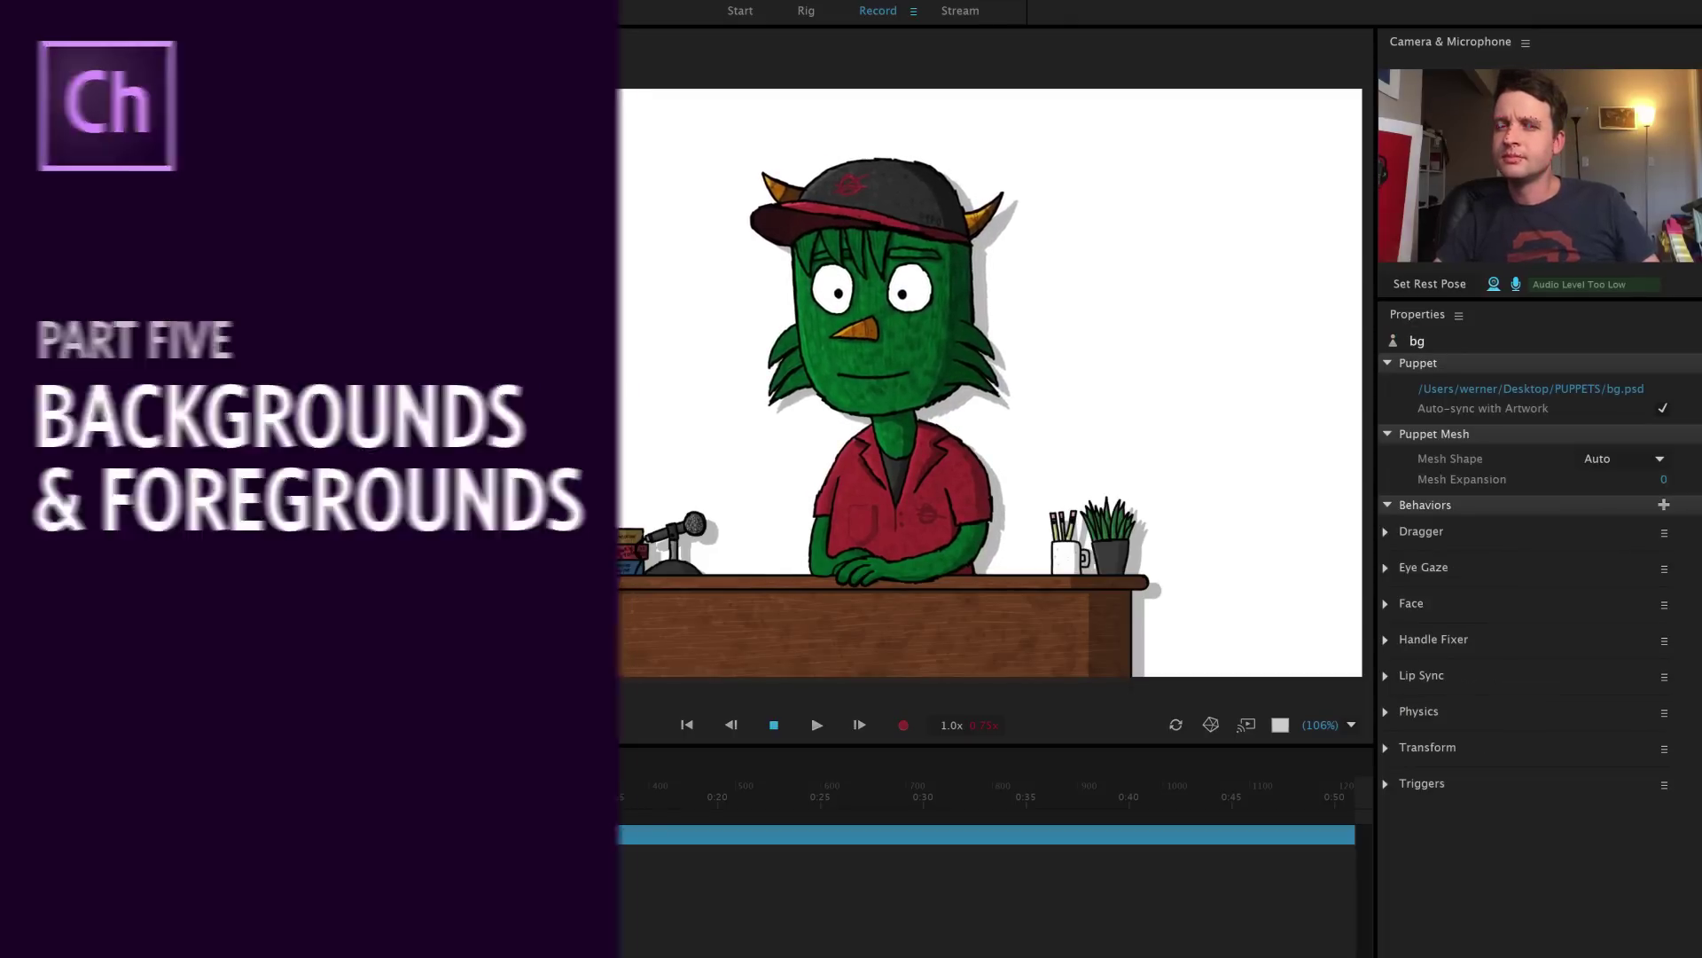
{"action": "double_click", "coordinate": [99, 128]}
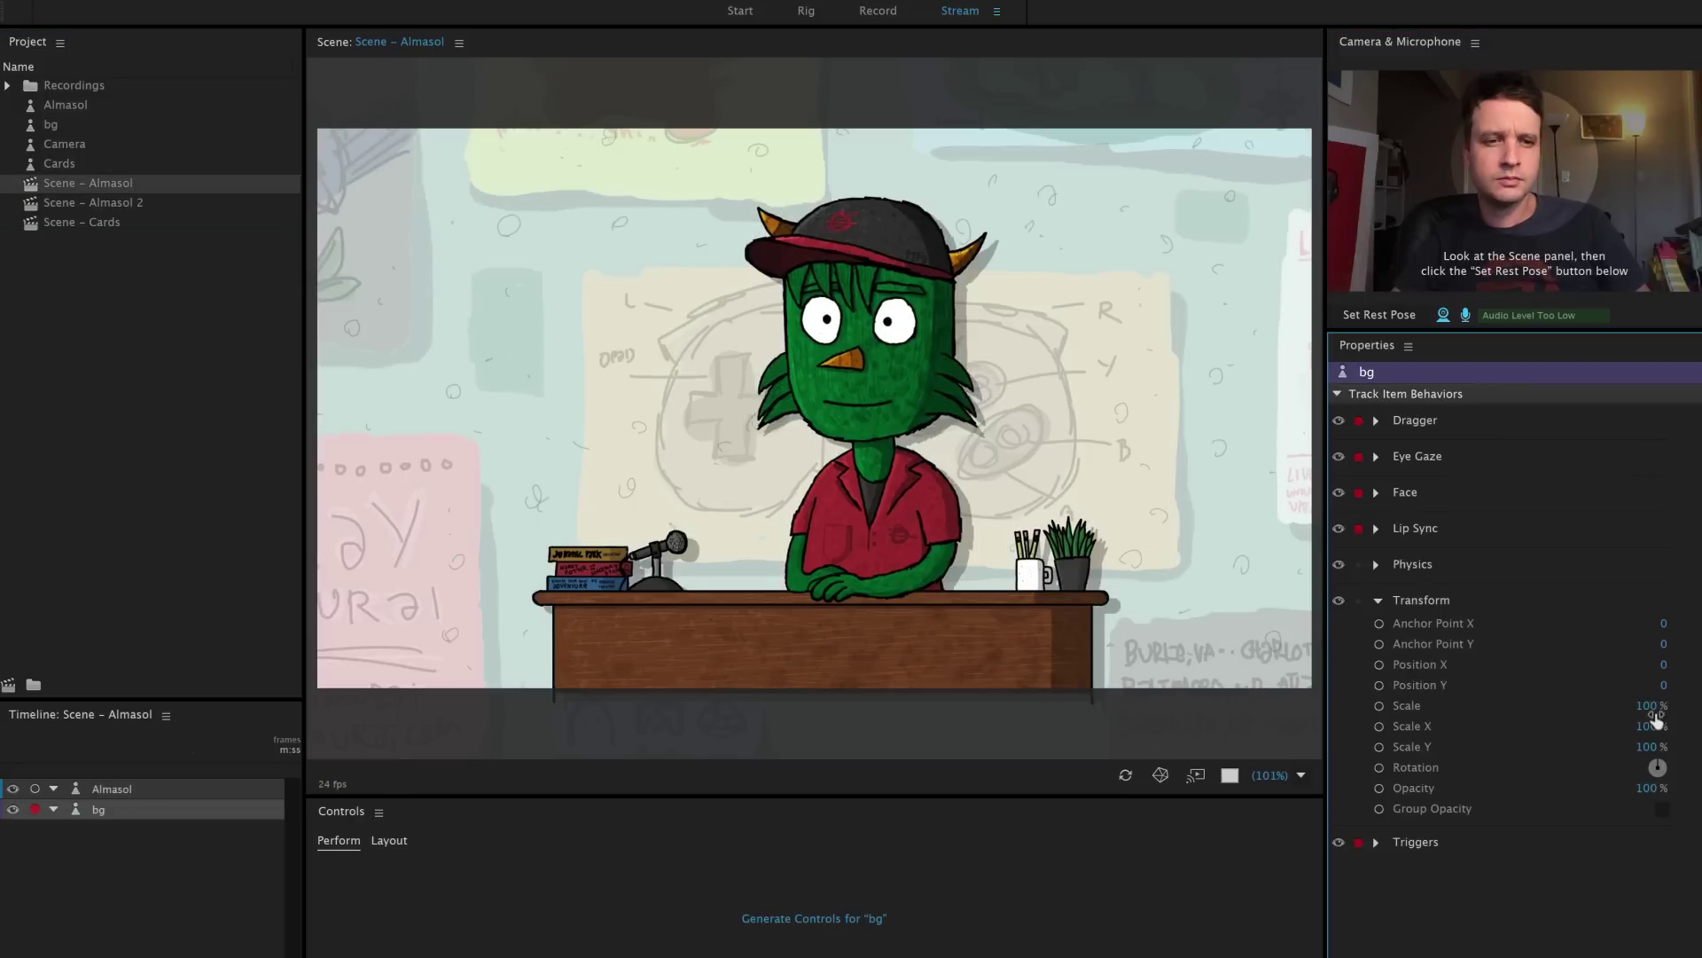
{"action": "left_click_drag", "start_coordinate": [1653, 714], "coordinate": [1619, 715]}
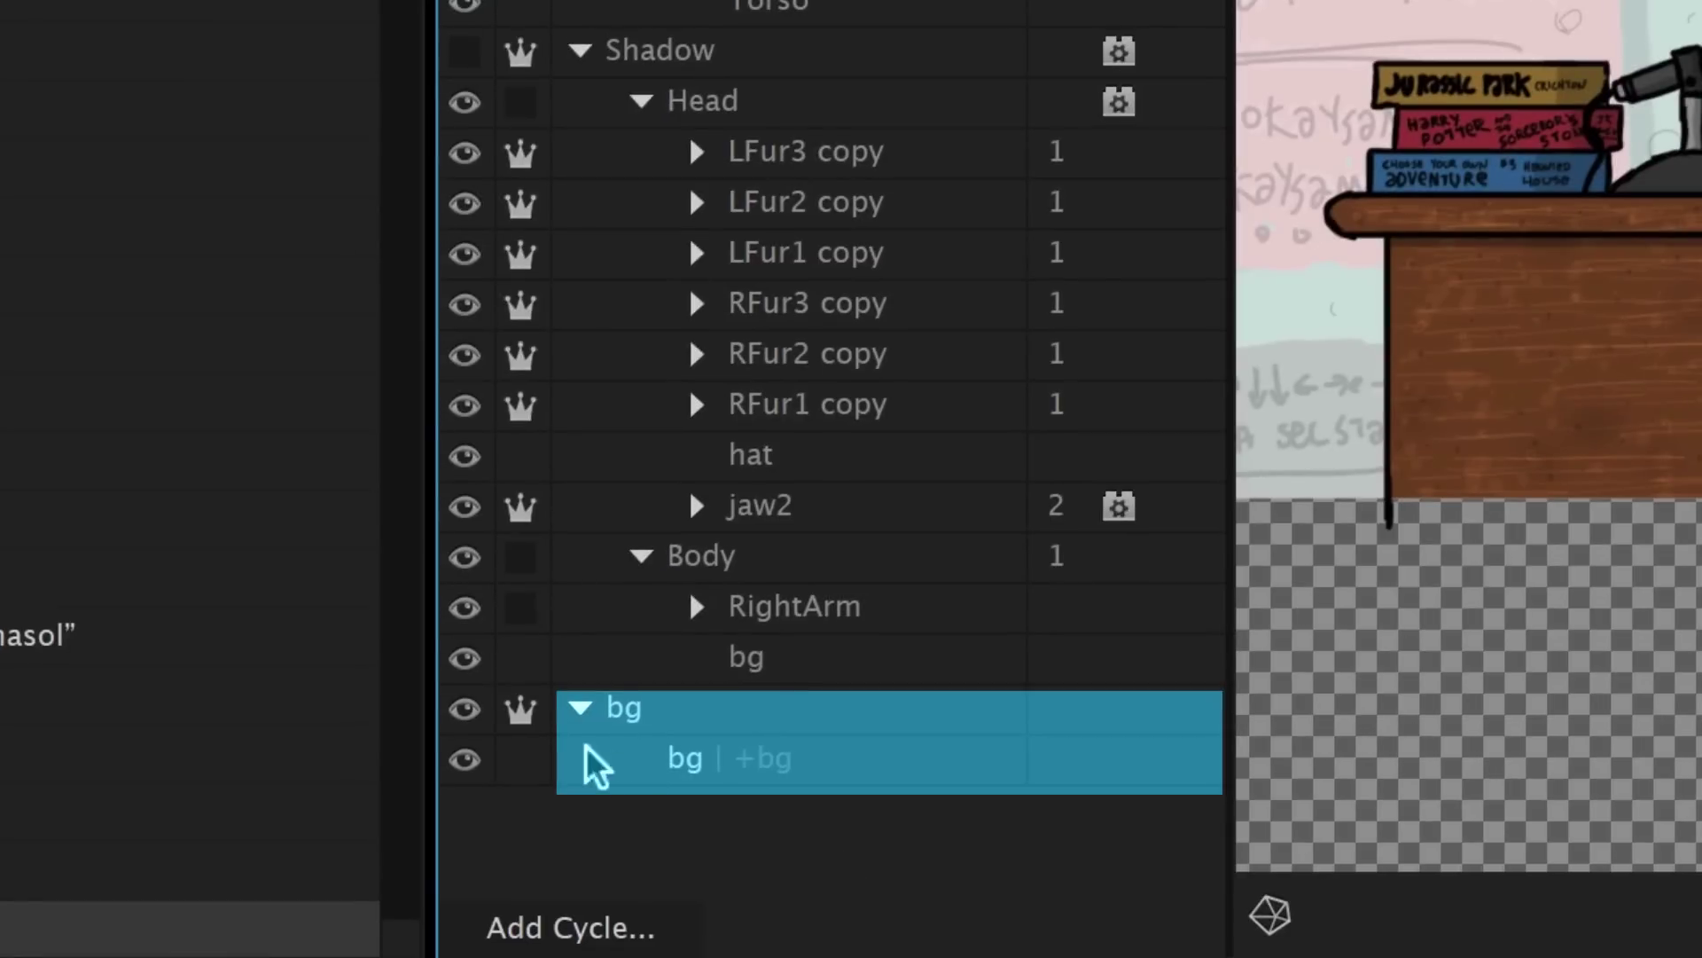
{"action": "left_click_drag", "start_coordinate": [594, 765], "coordinate": [639, 719]}
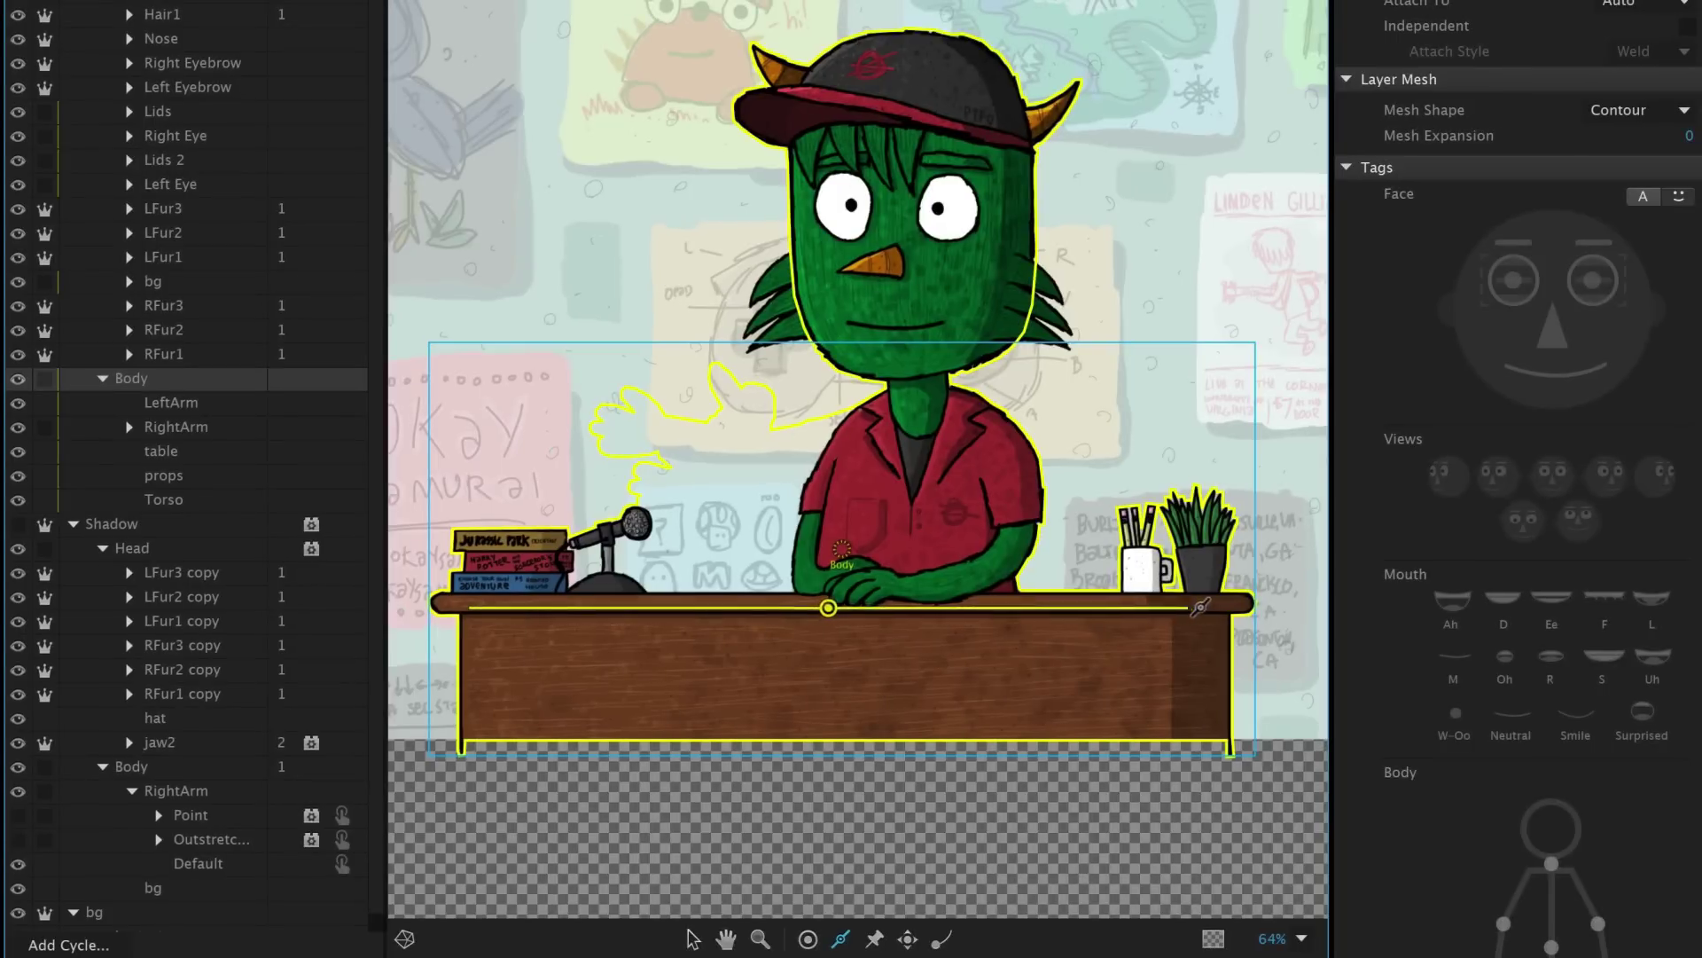
{"action": "mouse_move", "coordinate": [1022, 621]}
{"action": "left_mouse_down"}
{"action": "mouse_move", "coordinate": [1237, 606]}
{"action": "mouse_move", "coordinate": [1200, 614]}
{"action": "left_mouse_up"}
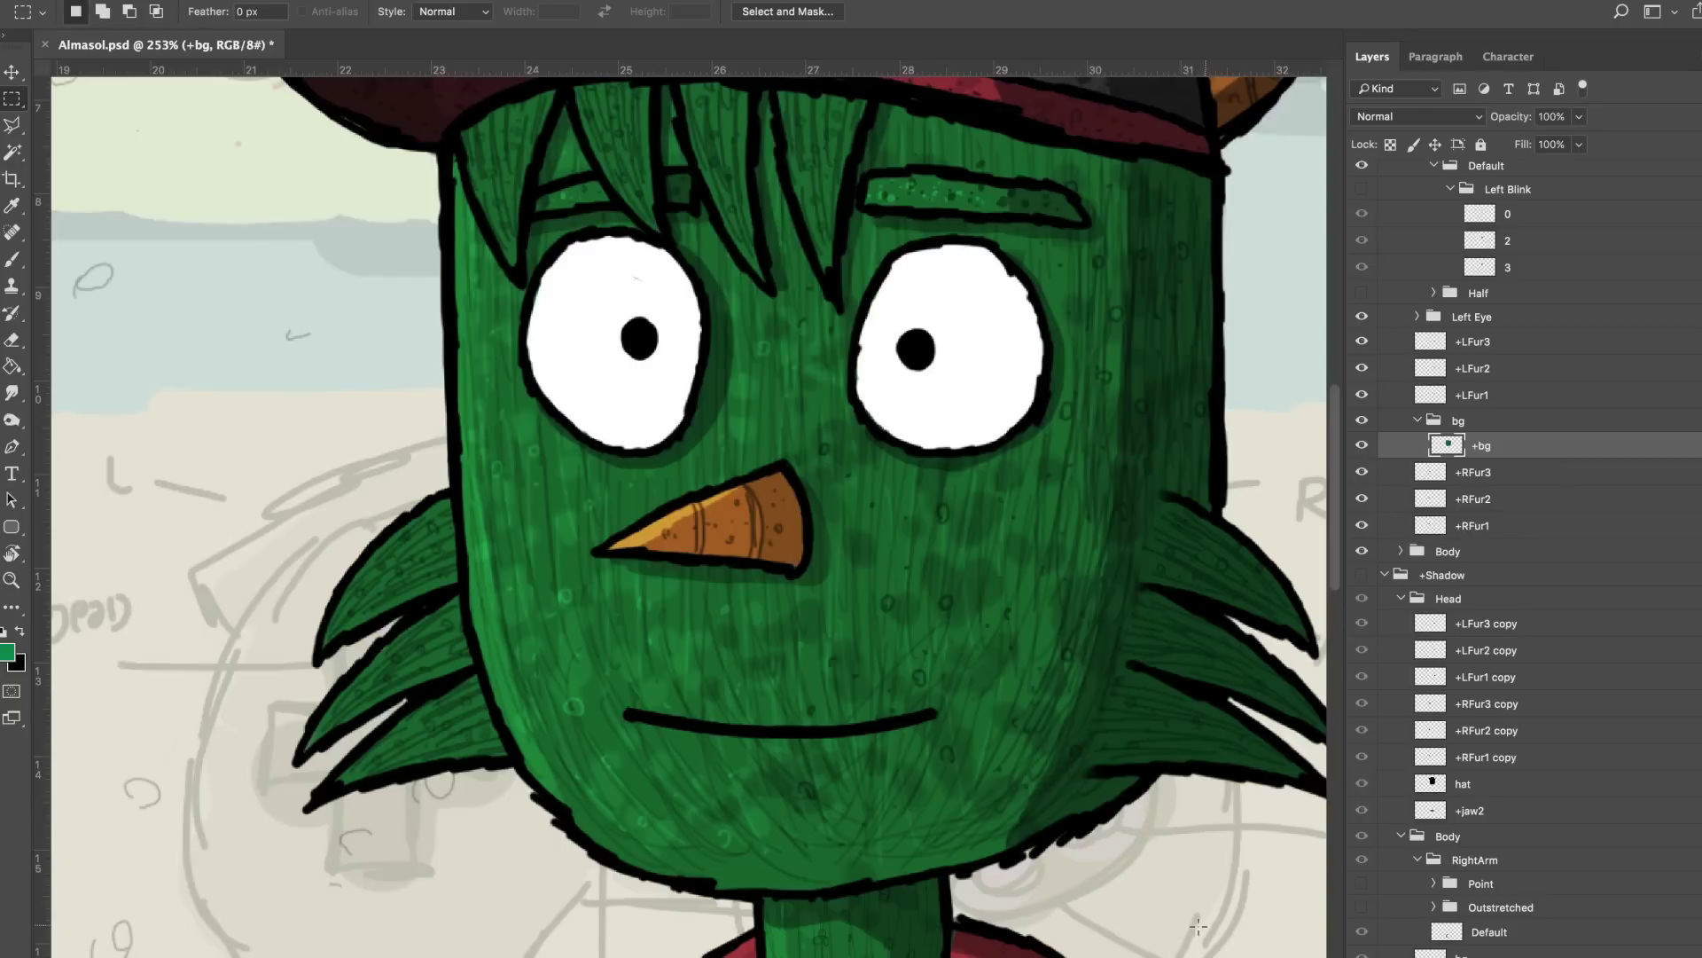
Copy the selected lower face to a new layer, nudge it down, and name it +bottomhalf
{"action": "left_click_drag", "start_coordinate": [1197, 928], "coordinate": [304, 615]}
{"action": "key", "text": "ctrl+j"}
{"action": "key", "text": "v"}
{"action": "left_click_drag", "start_coordinate": [1064, 729], "coordinate": [1064, 786]}
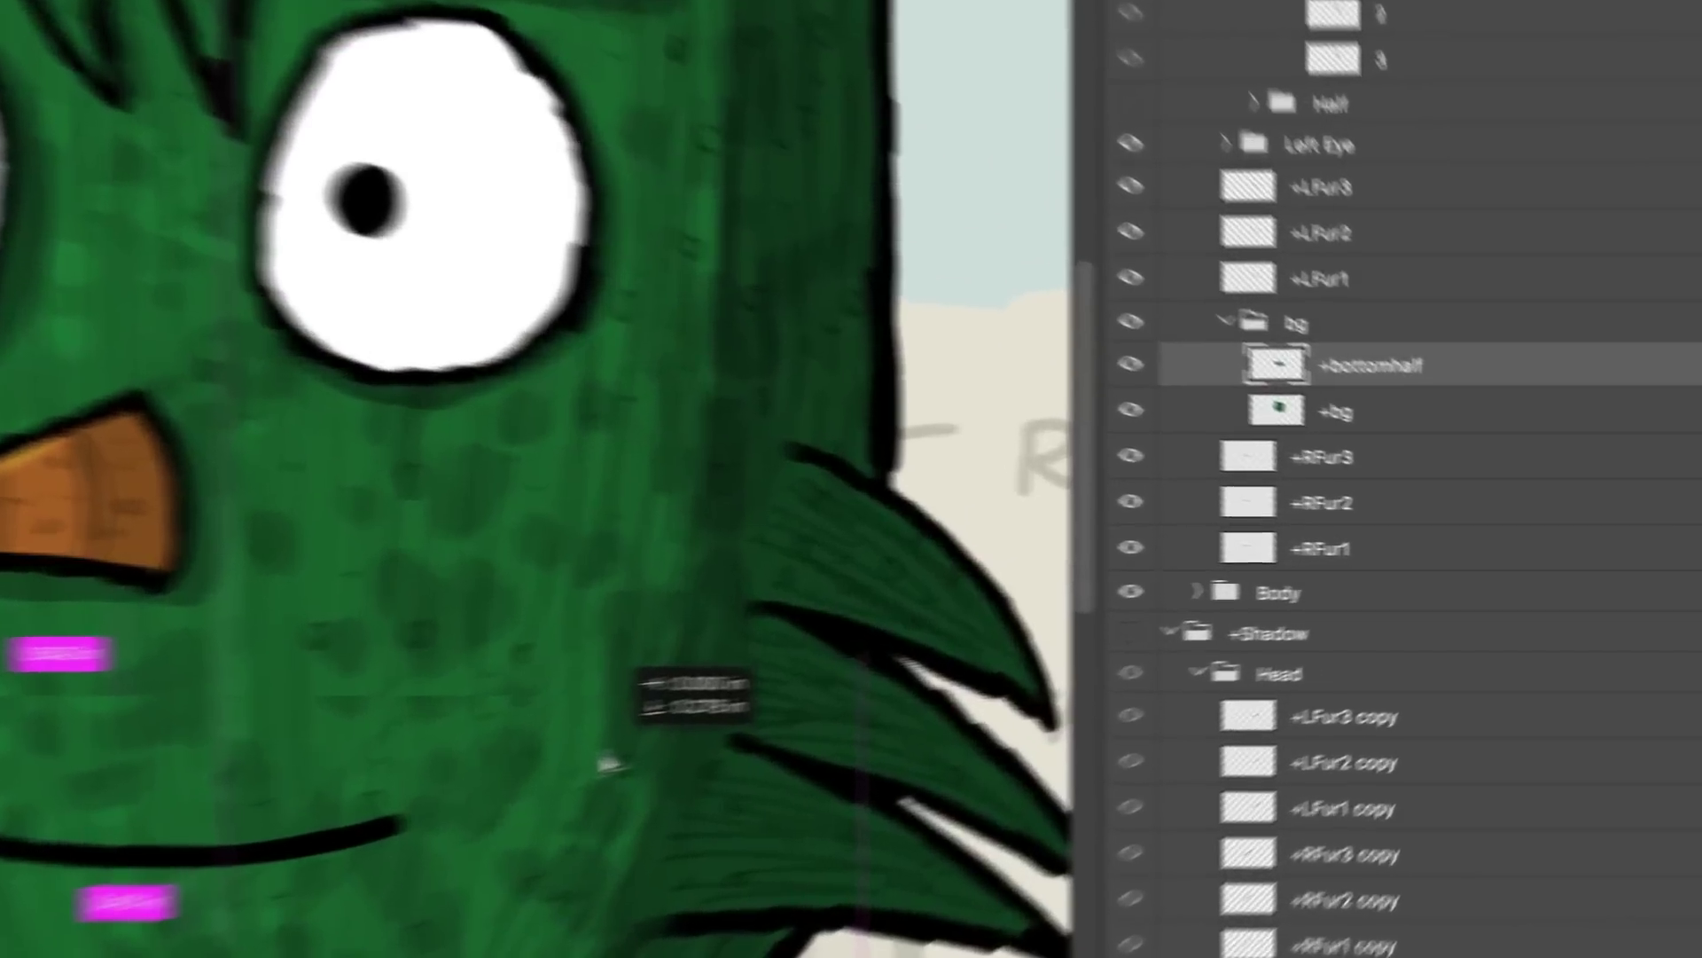
{"action": "double_click", "coordinate": [1502, 444]}
{"action": "type", "text": "+"}
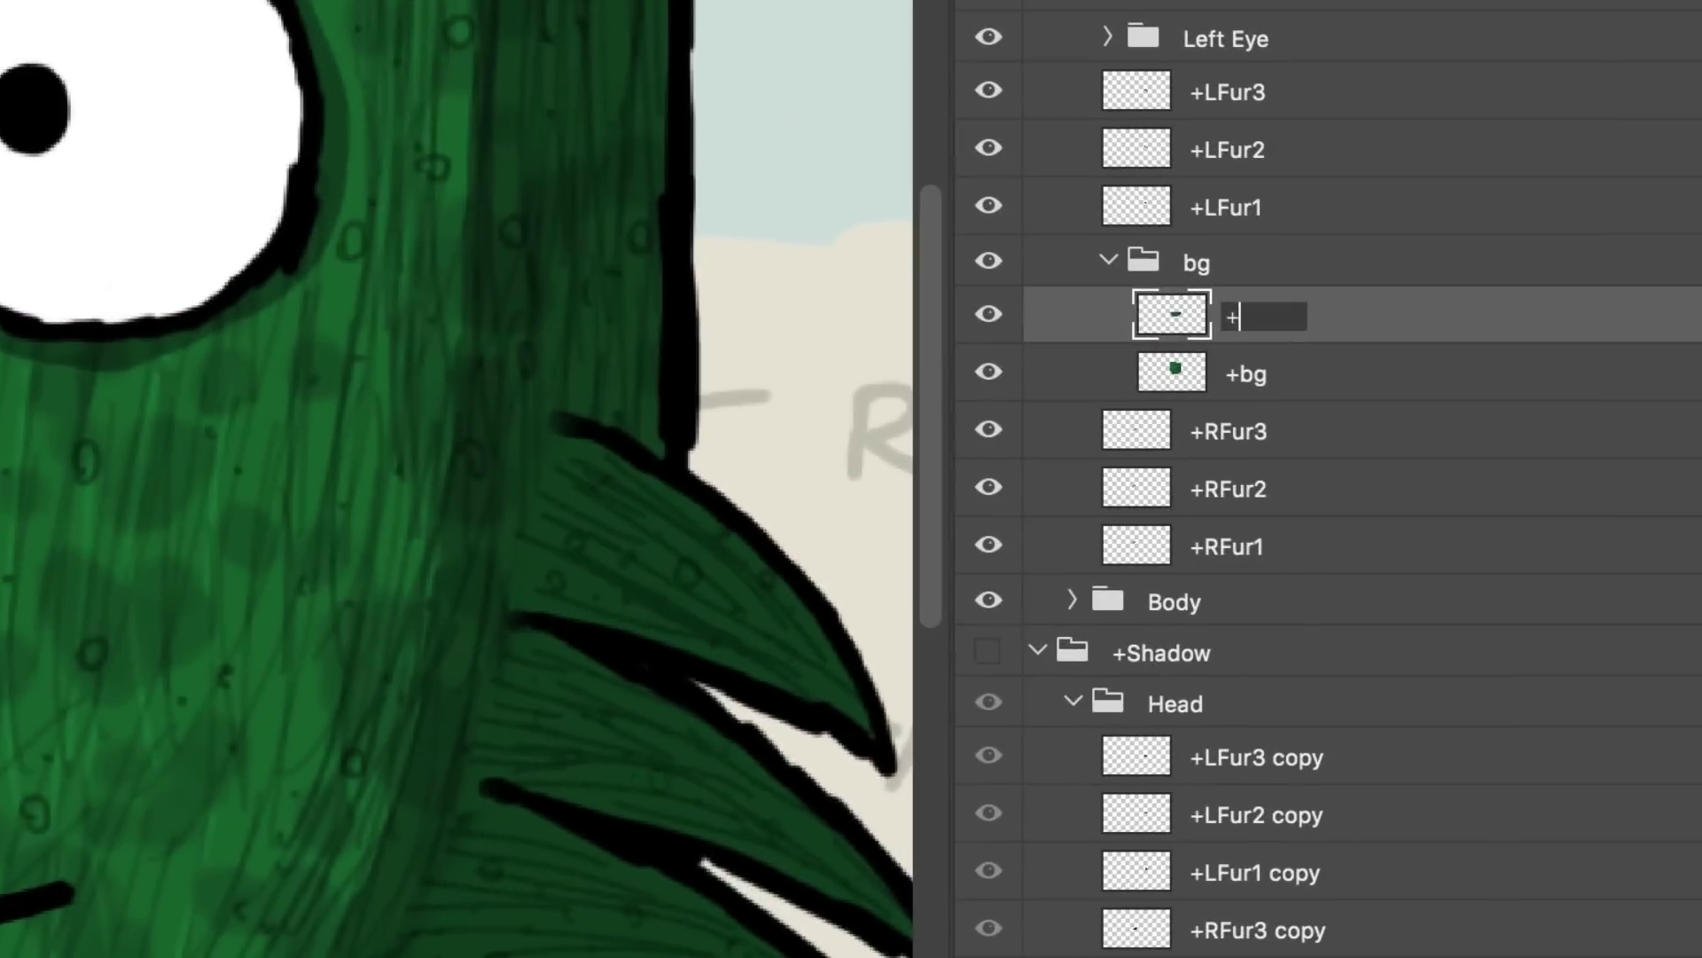
{"action": "key", "text": "Return"}
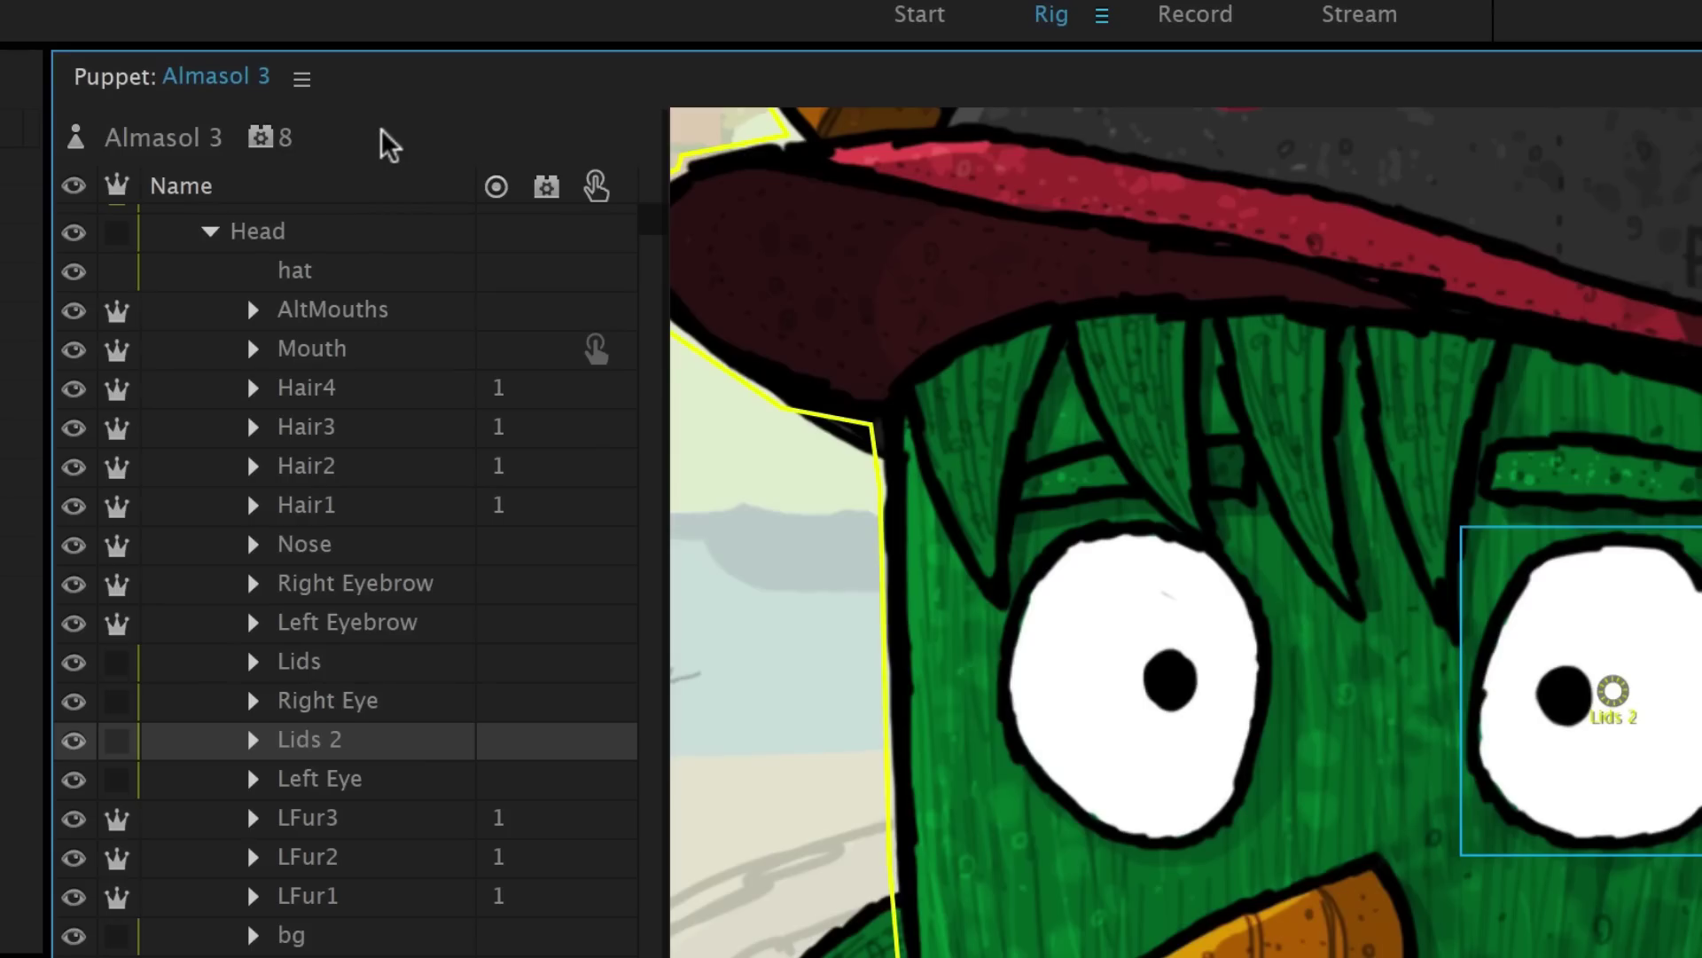
Draw a stick across the bottomhalf jaw and raise Camera Flappiness from 25% to 67%
{"action": "left_click", "coordinate": [379, 144]}
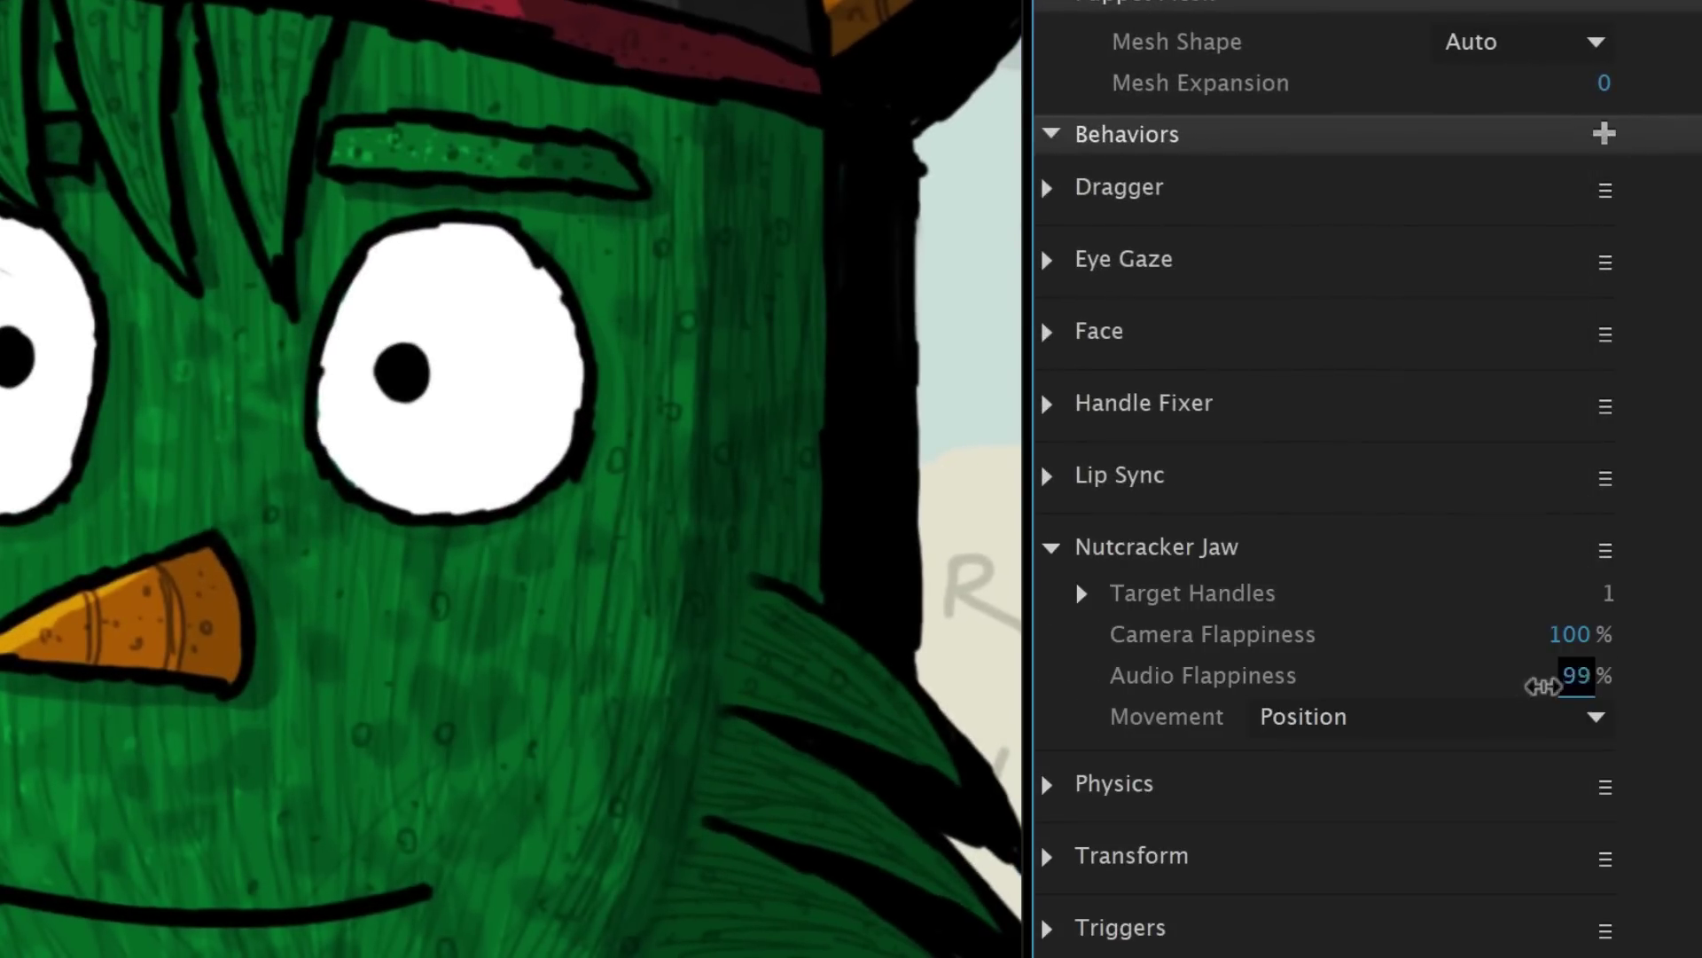
{"action": "left_click", "coordinate": [1583, 634]}
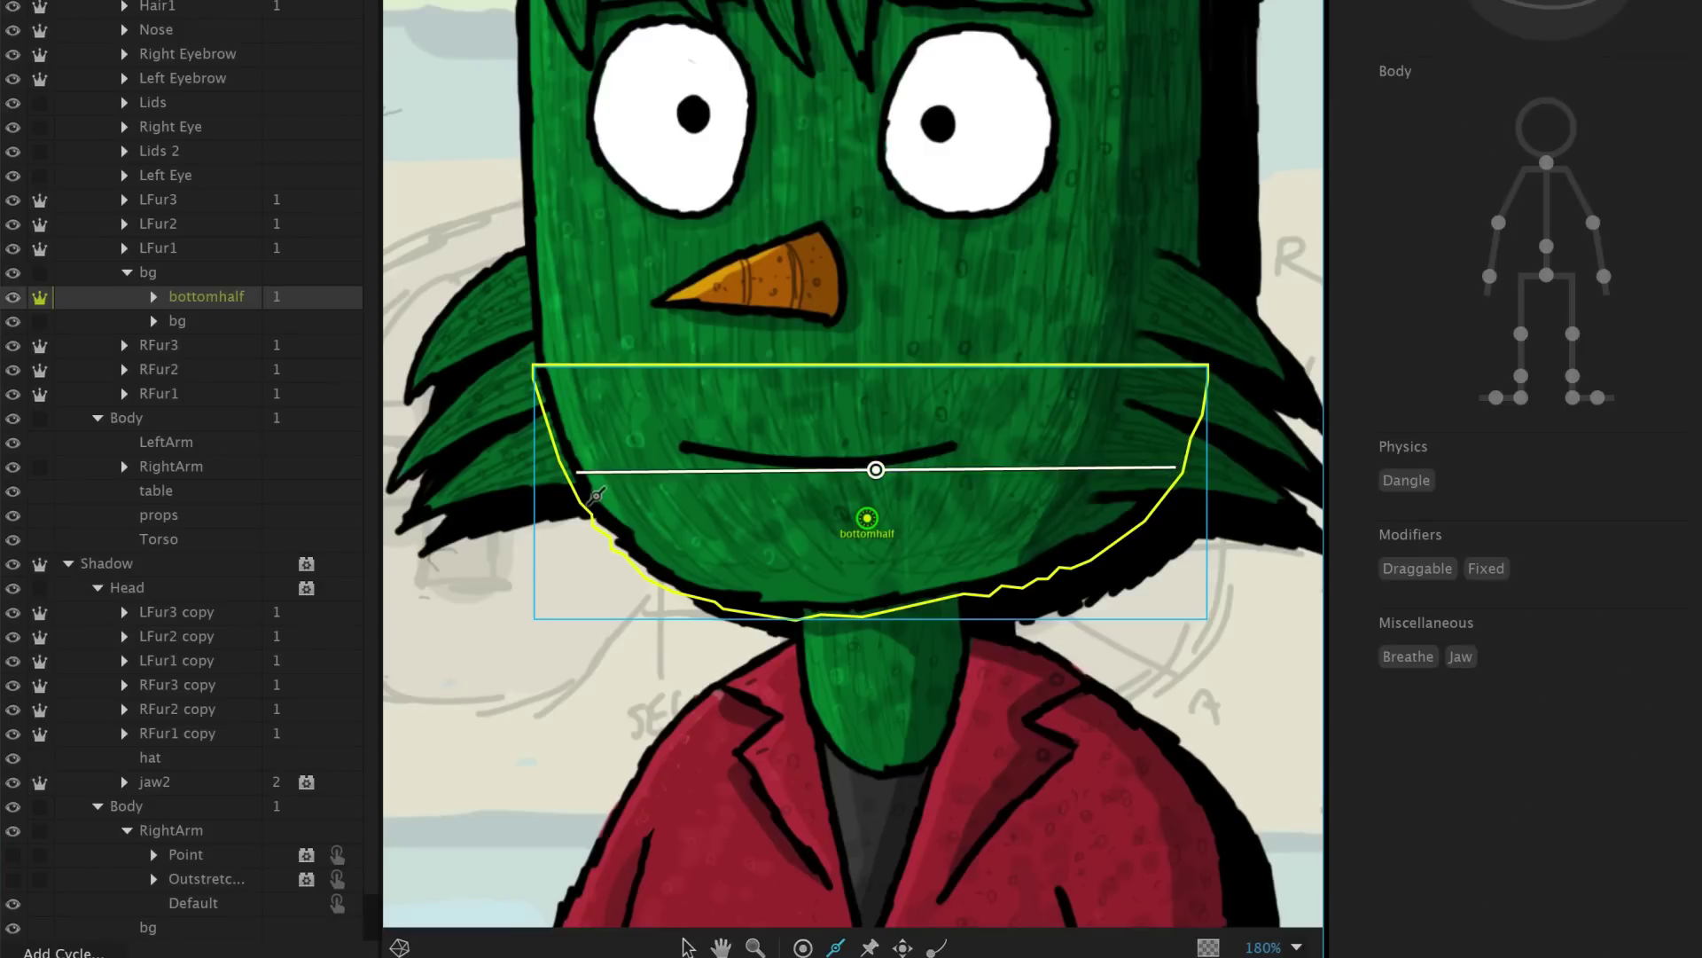
{"action": "left_click_drag", "start_coordinate": [592, 495], "coordinate": [1140, 491]}
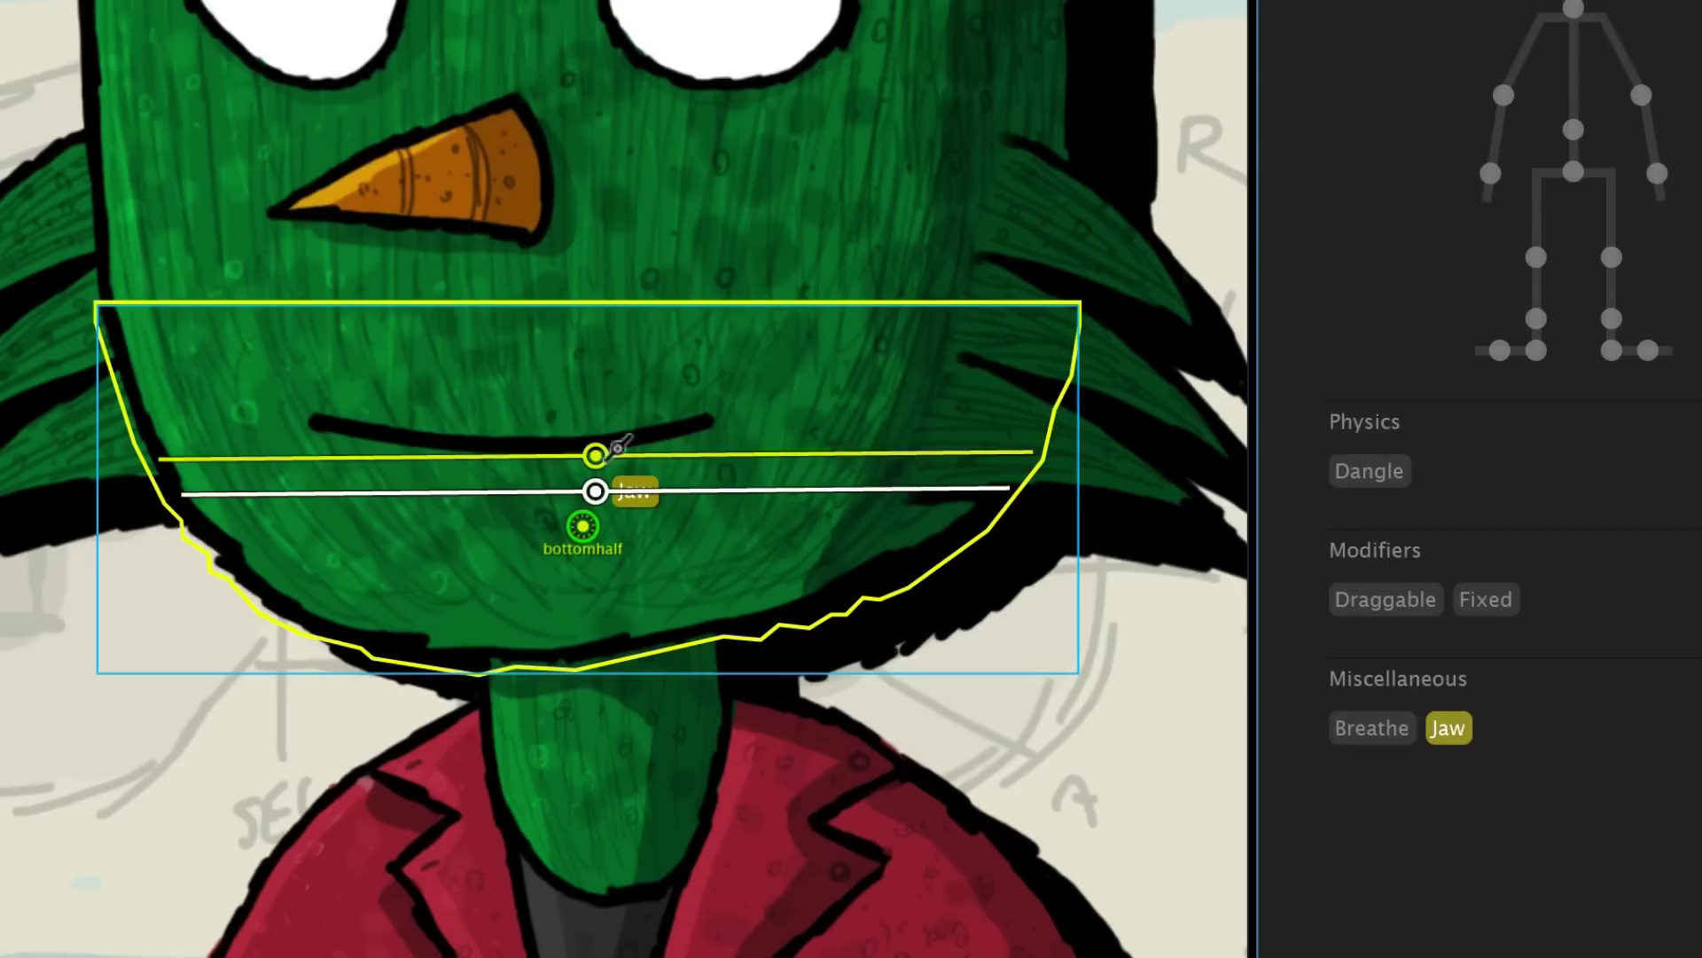
{"action": "left_click", "coordinate": [597, 458]}
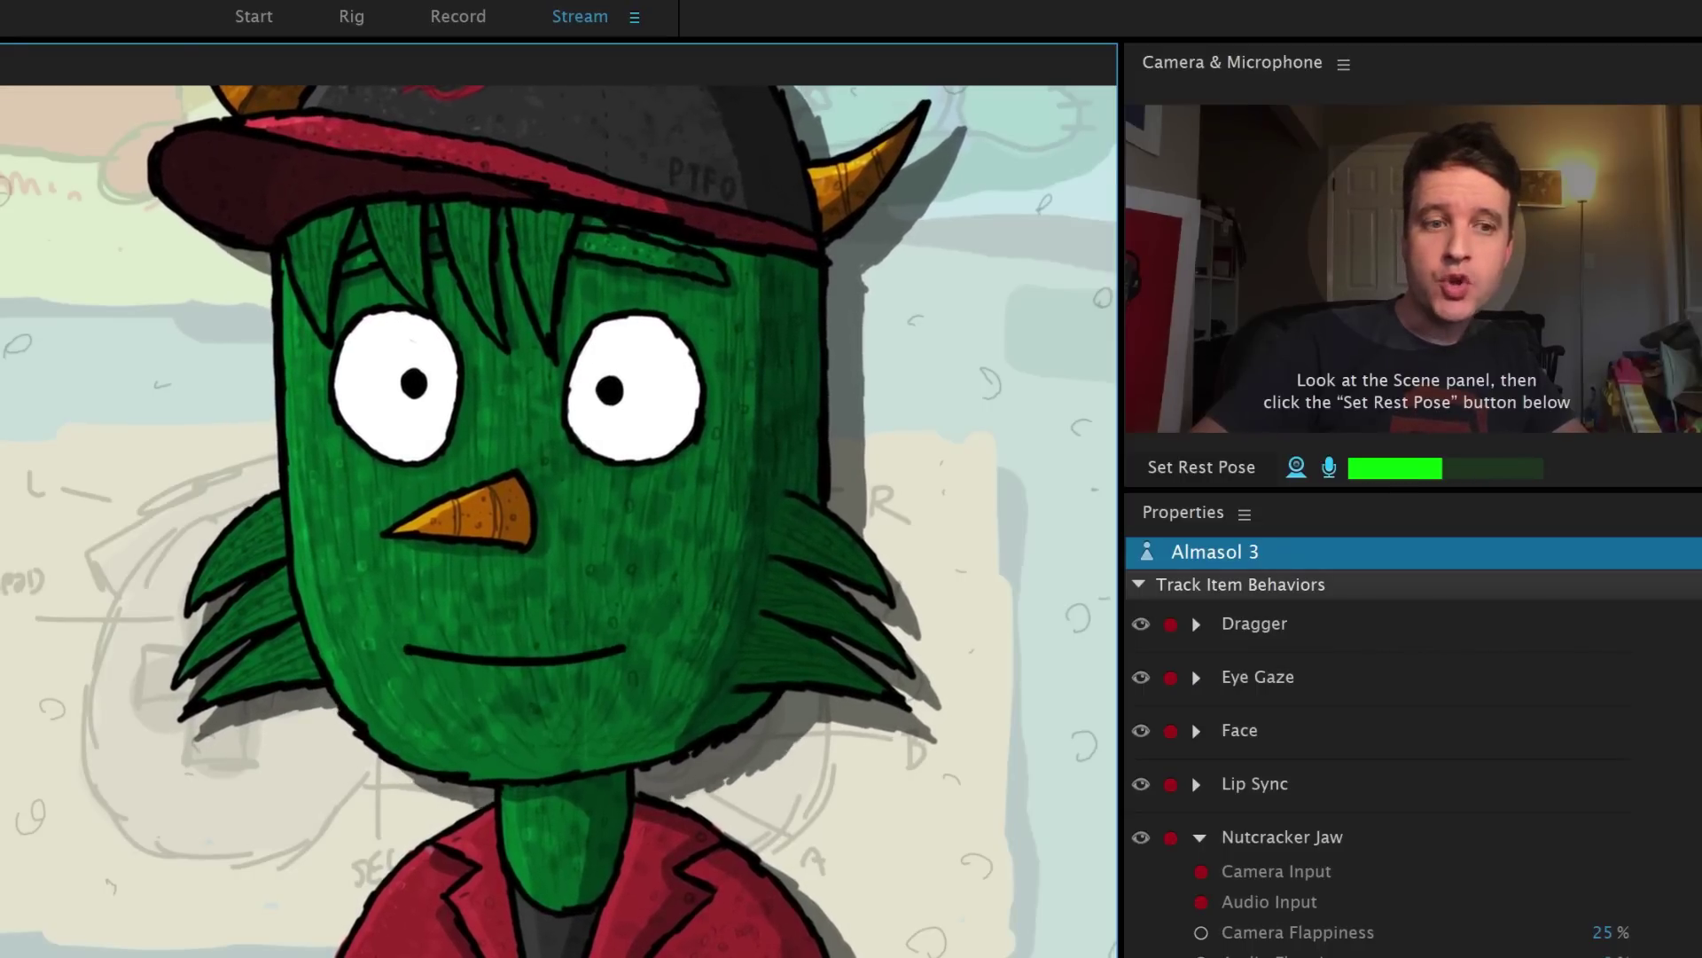
{"action": "left_click_drag", "start_coordinate": [1606, 932], "coordinate": [1607, 822]}
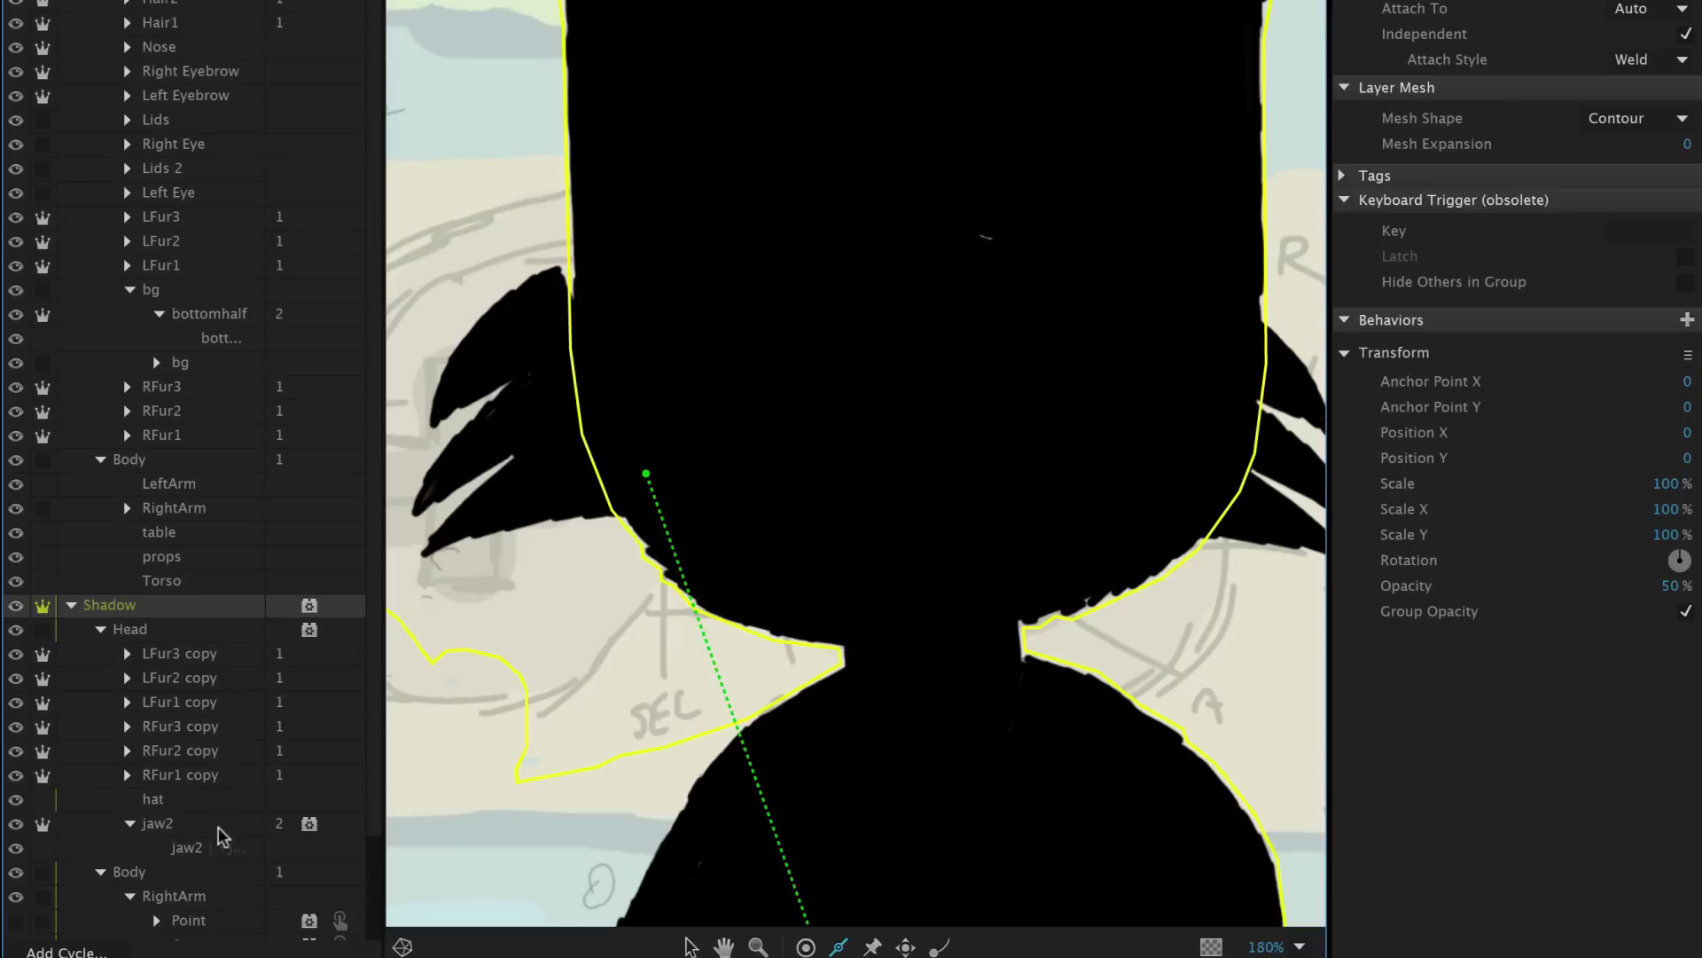
Select jaw2, then drag in the scene to steer Almasol's pupils to the right
{"action": "left_click", "coordinate": [220, 829]}
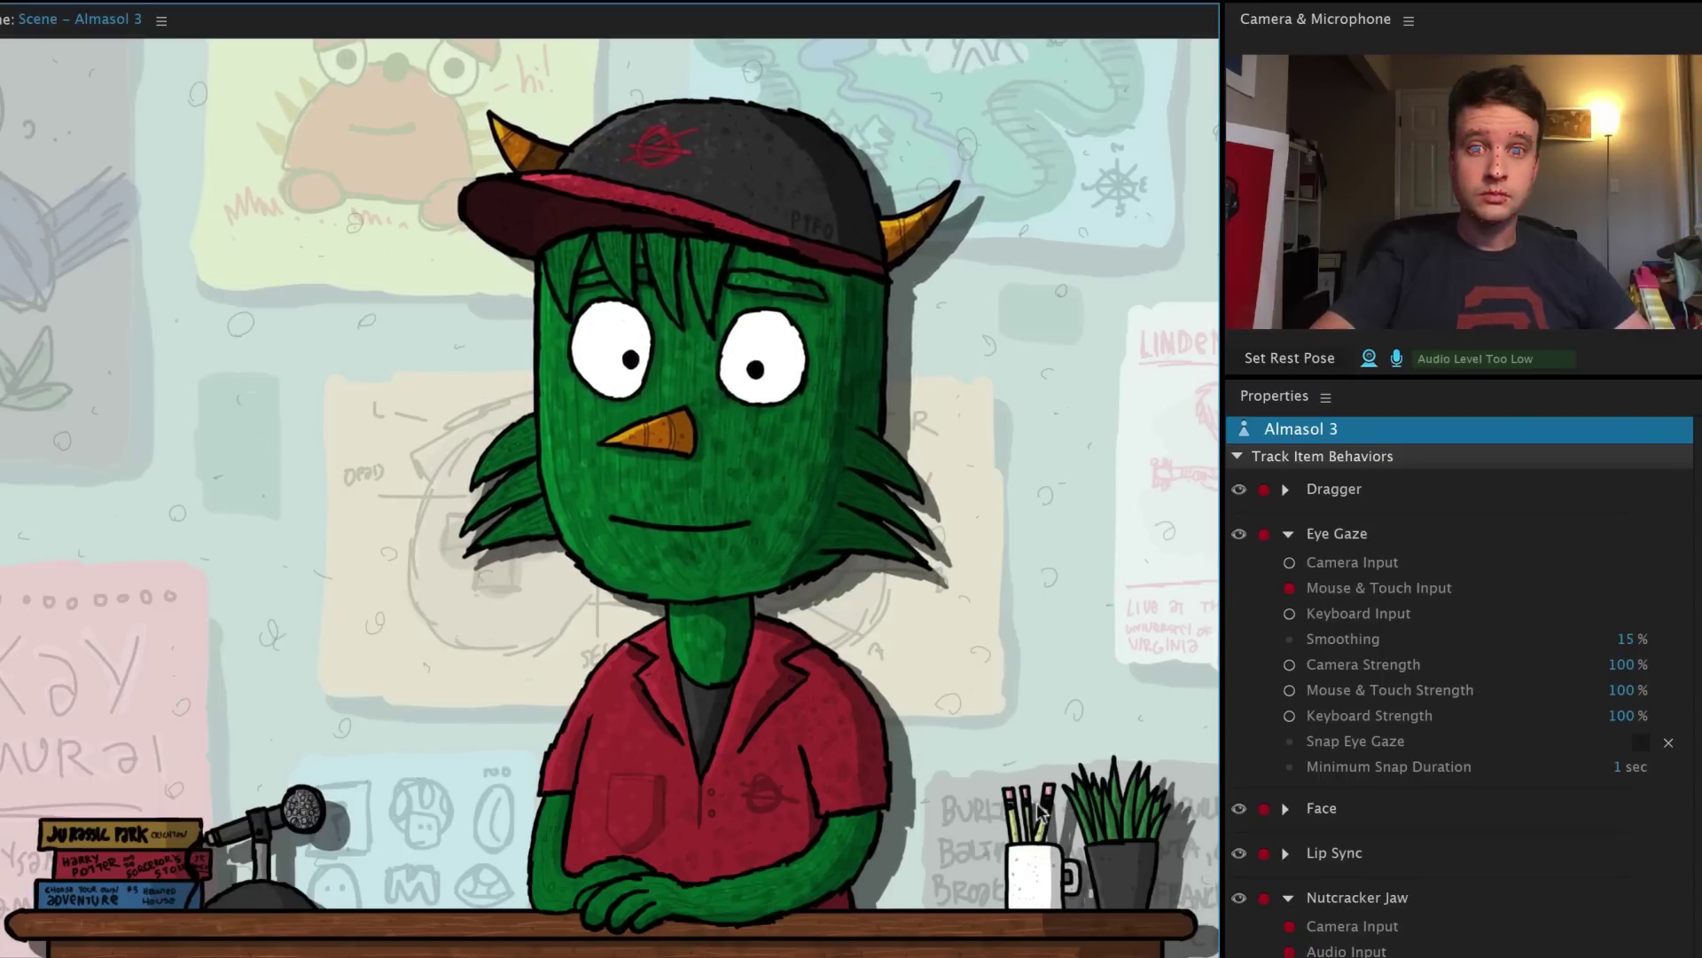
{"action": "mouse_move", "coordinate": [279, 430]}
{"action": "left_mouse_down"}
{"action": "mouse_move", "coordinate": [949, 718]}
{"action": "mouse_move", "coordinate": [190, 437]}
{"action": "left_mouse_up"}
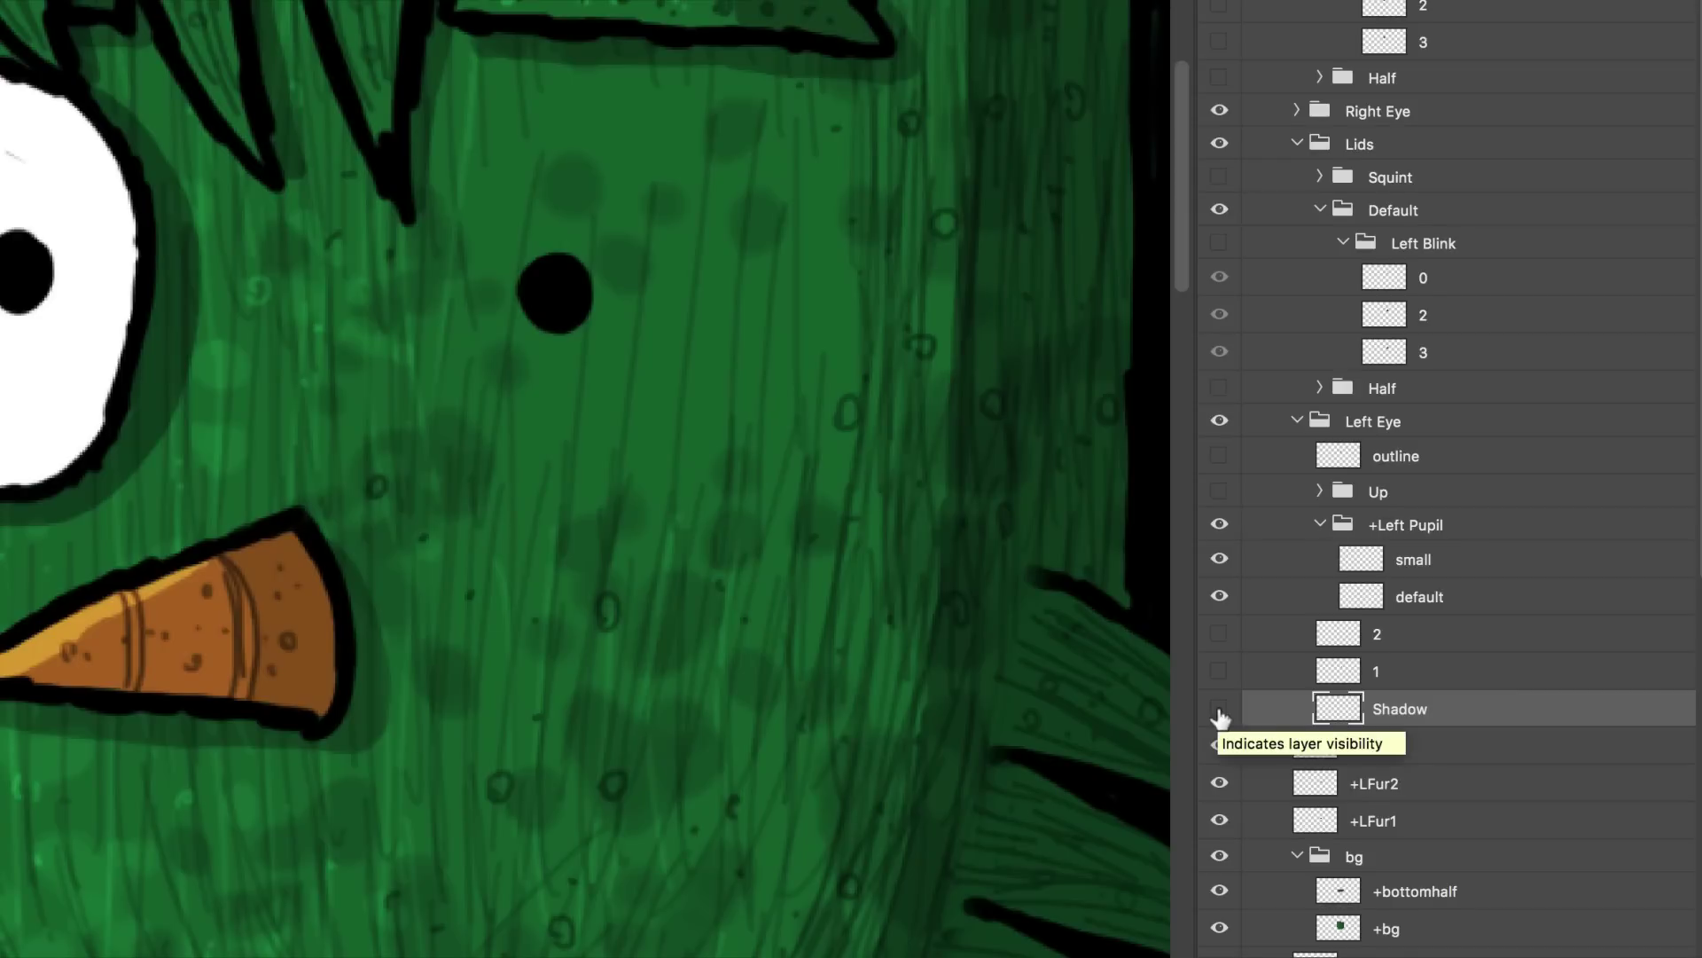
Show the left eye's shadow, outline, iris and white layers, and rename layer 1 Left Eyeball
{"action": "left_click", "coordinate": [1220, 712]}
{"action": "left_click", "coordinate": [1220, 457]}
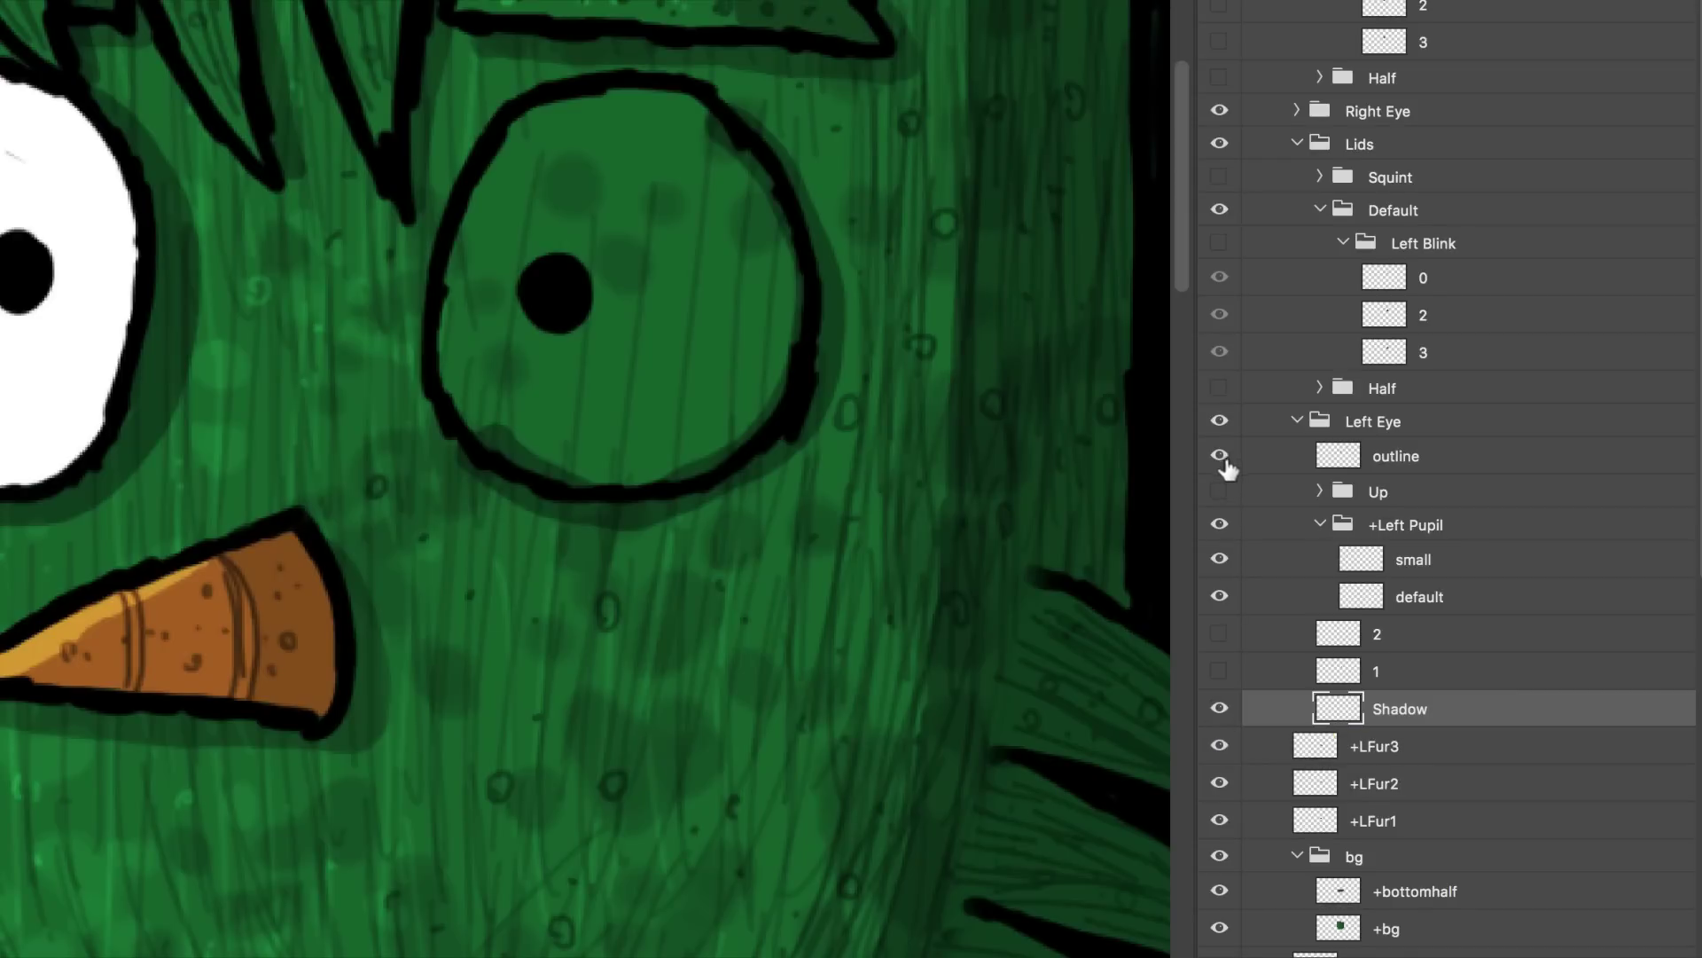
{"action": "left_click", "coordinate": [1220, 672]}
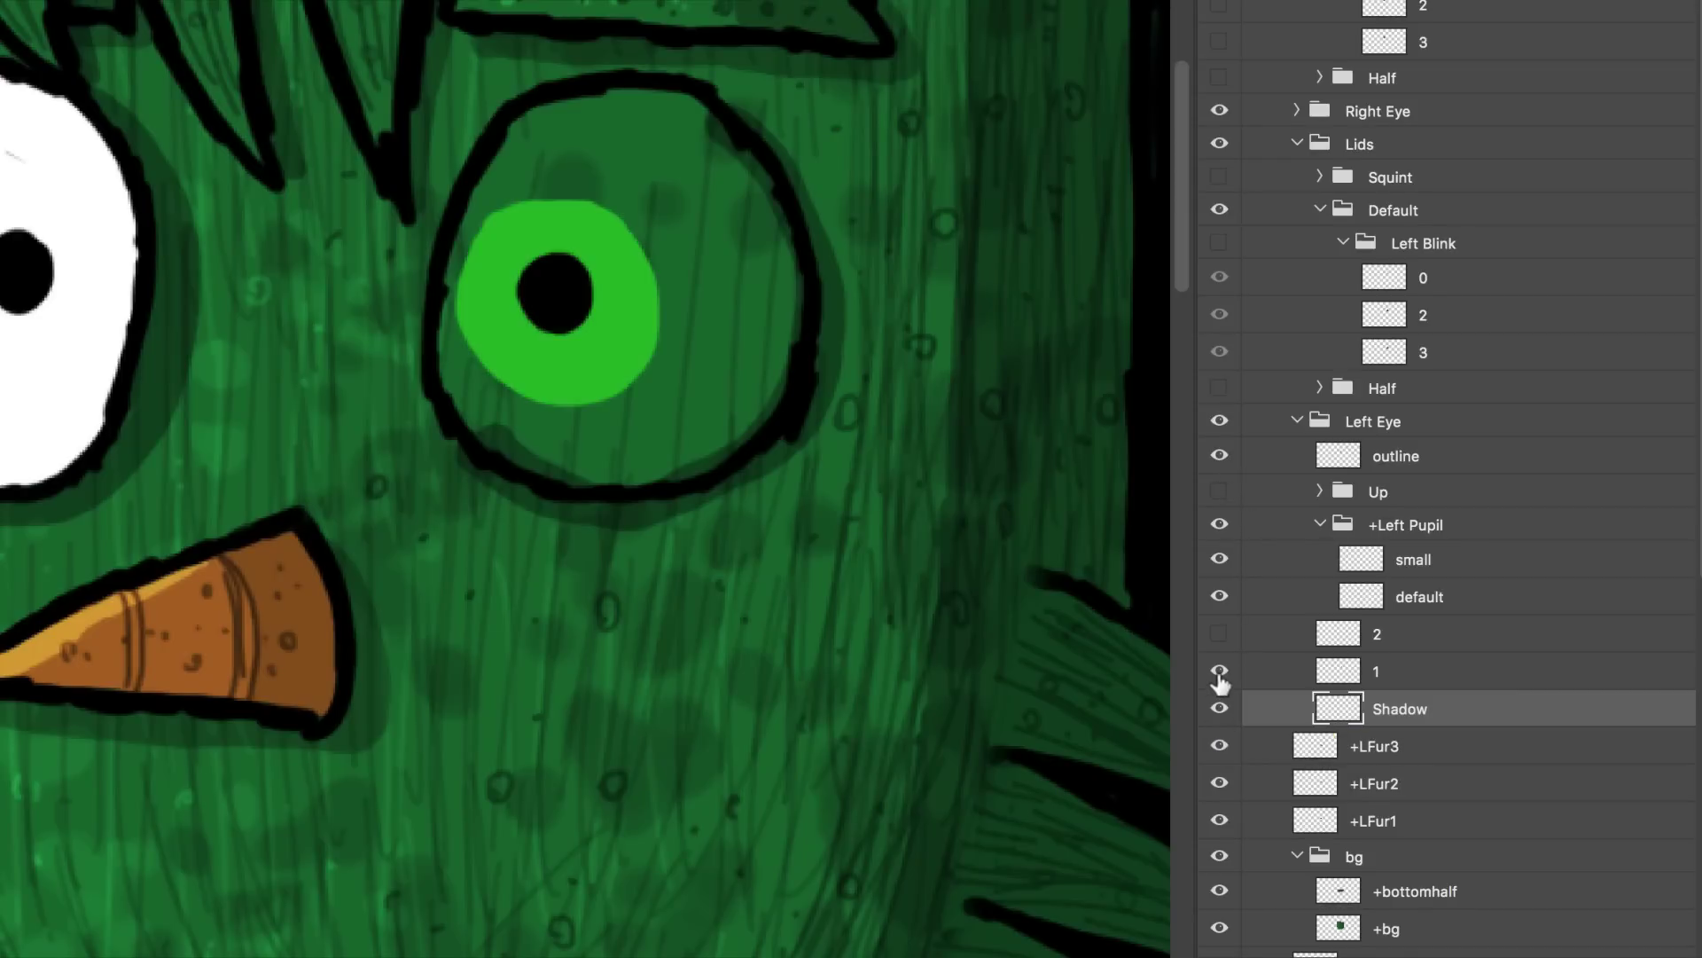
{"action": "double_click", "coordinate": [1378, 671]}
{"action": "type", "text": "Left Eyeball"}
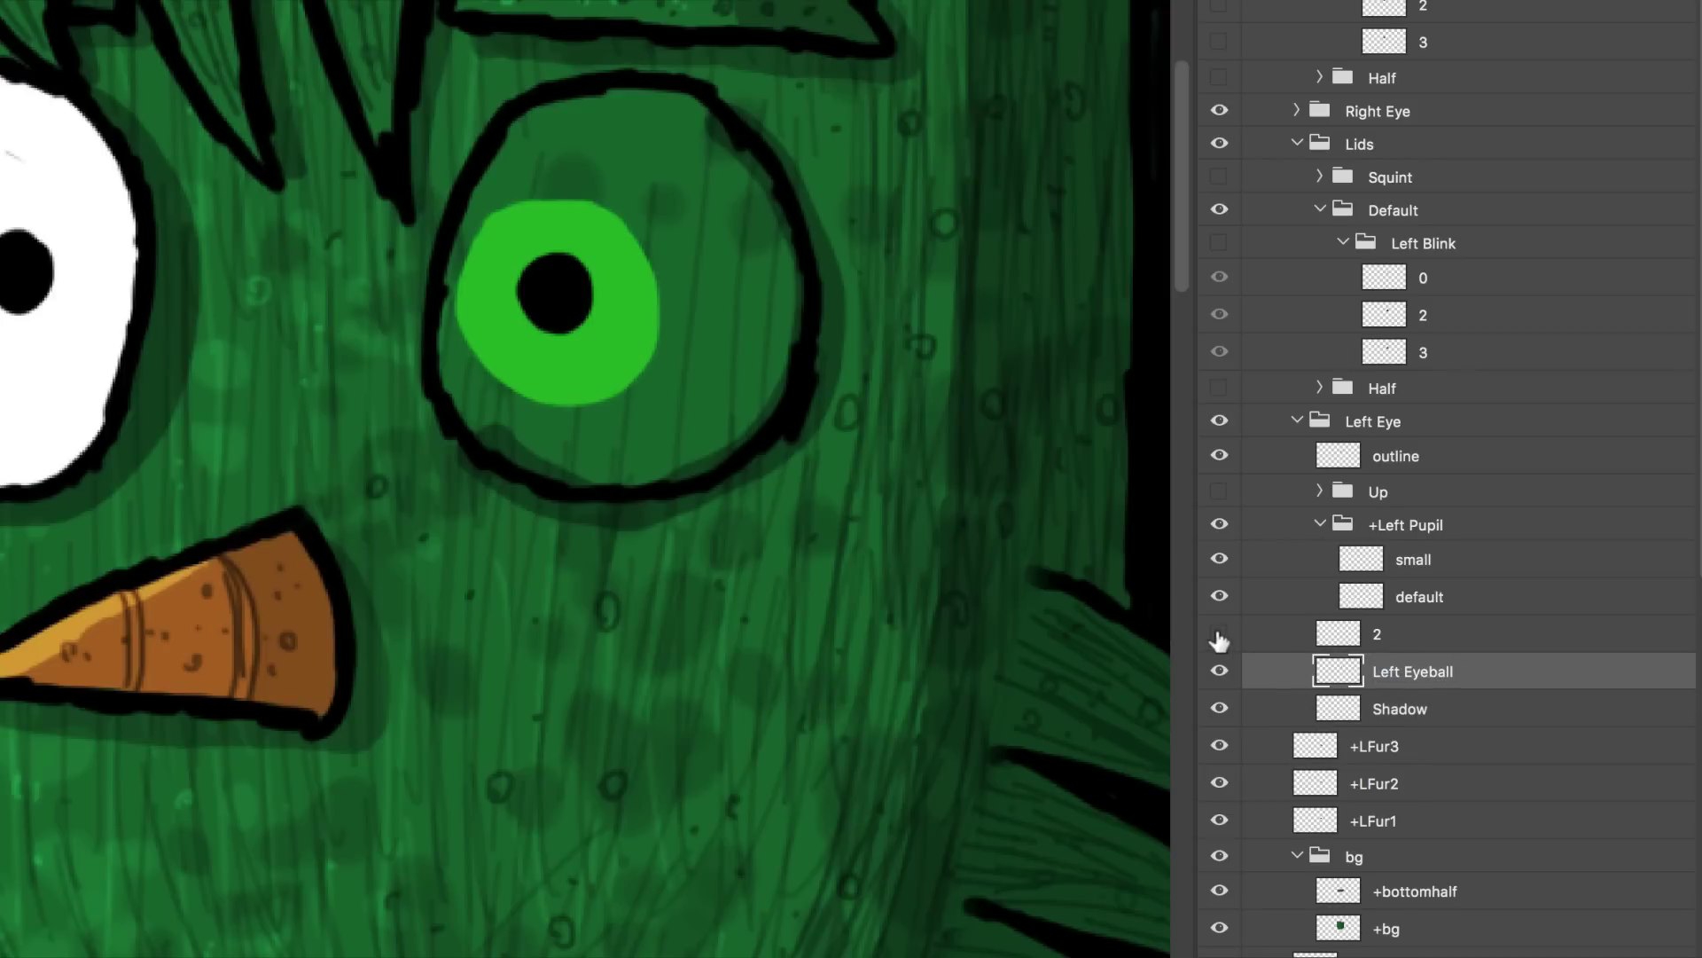
{"action": "left_click", "coordinate": [1219, 635]}
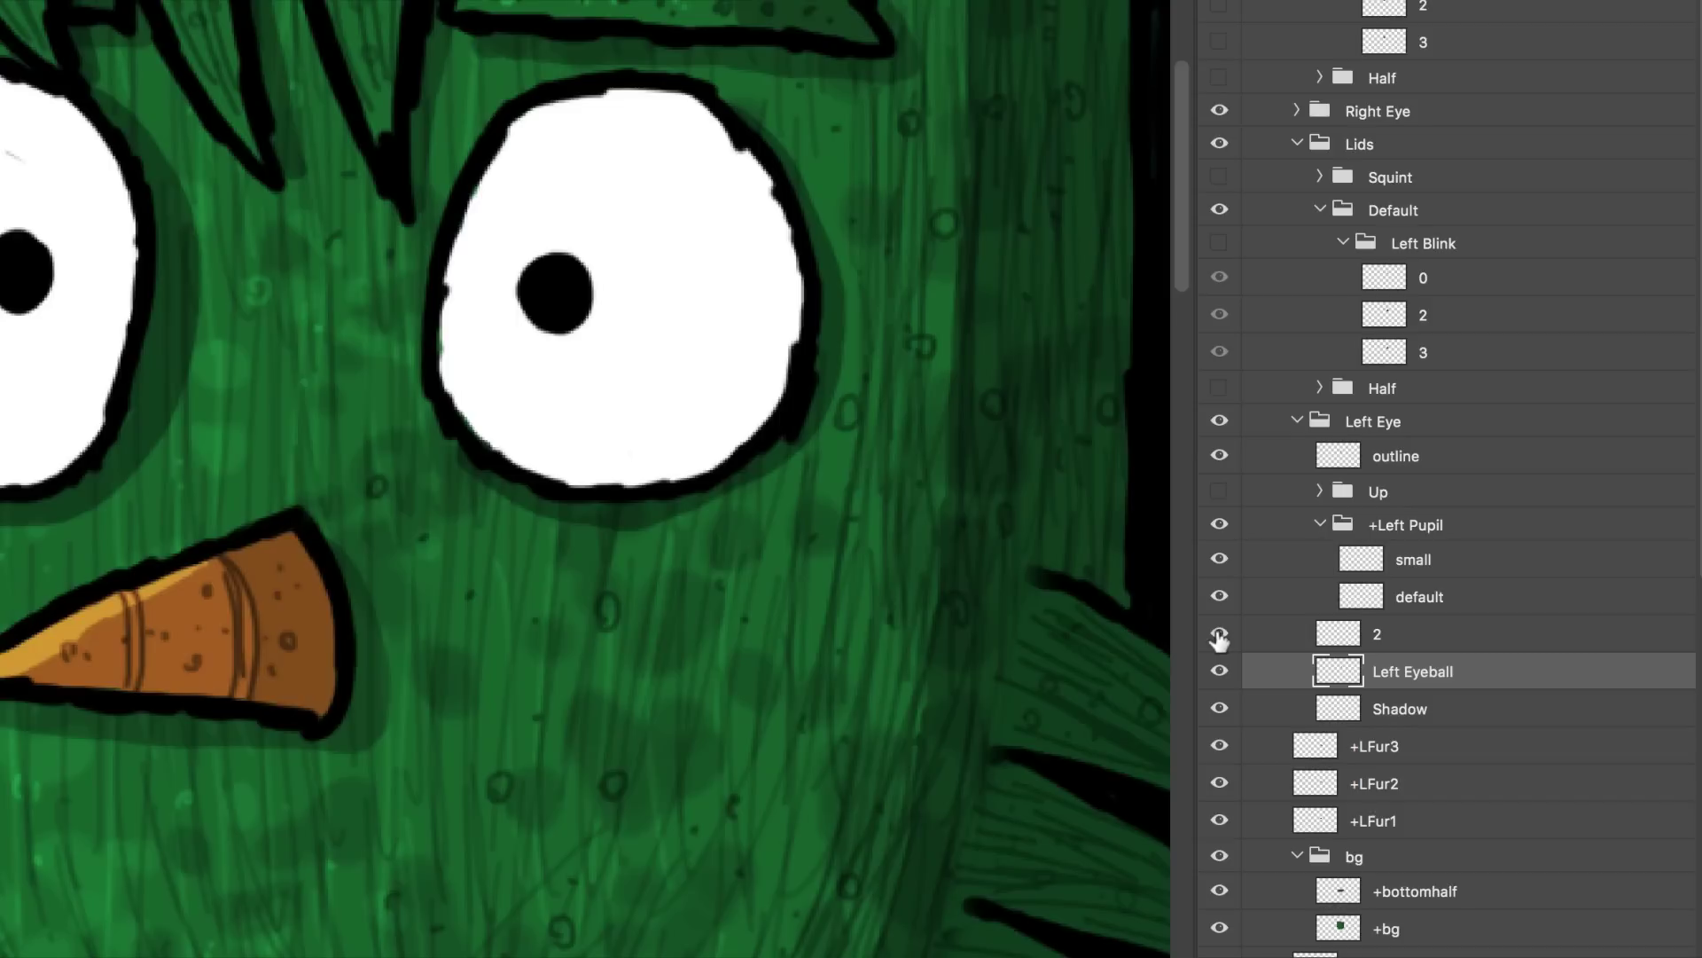
{"action": "double_click", "coordinate": [1375, 635]}
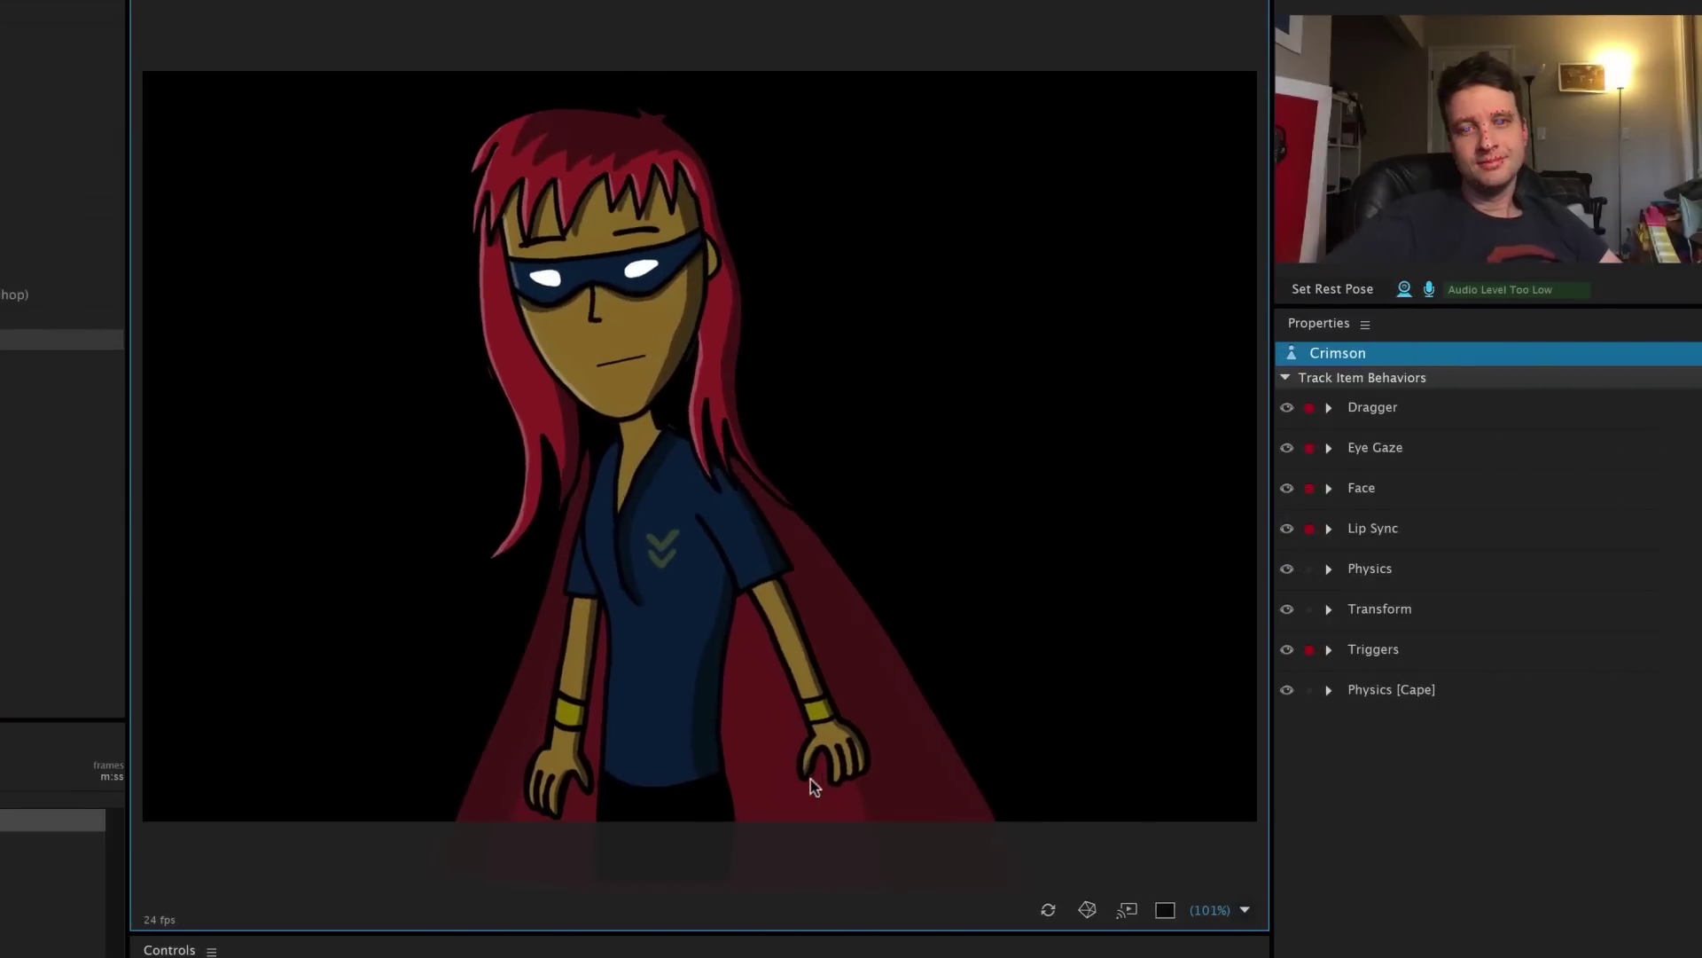
{"action": "key", "text": "f"}
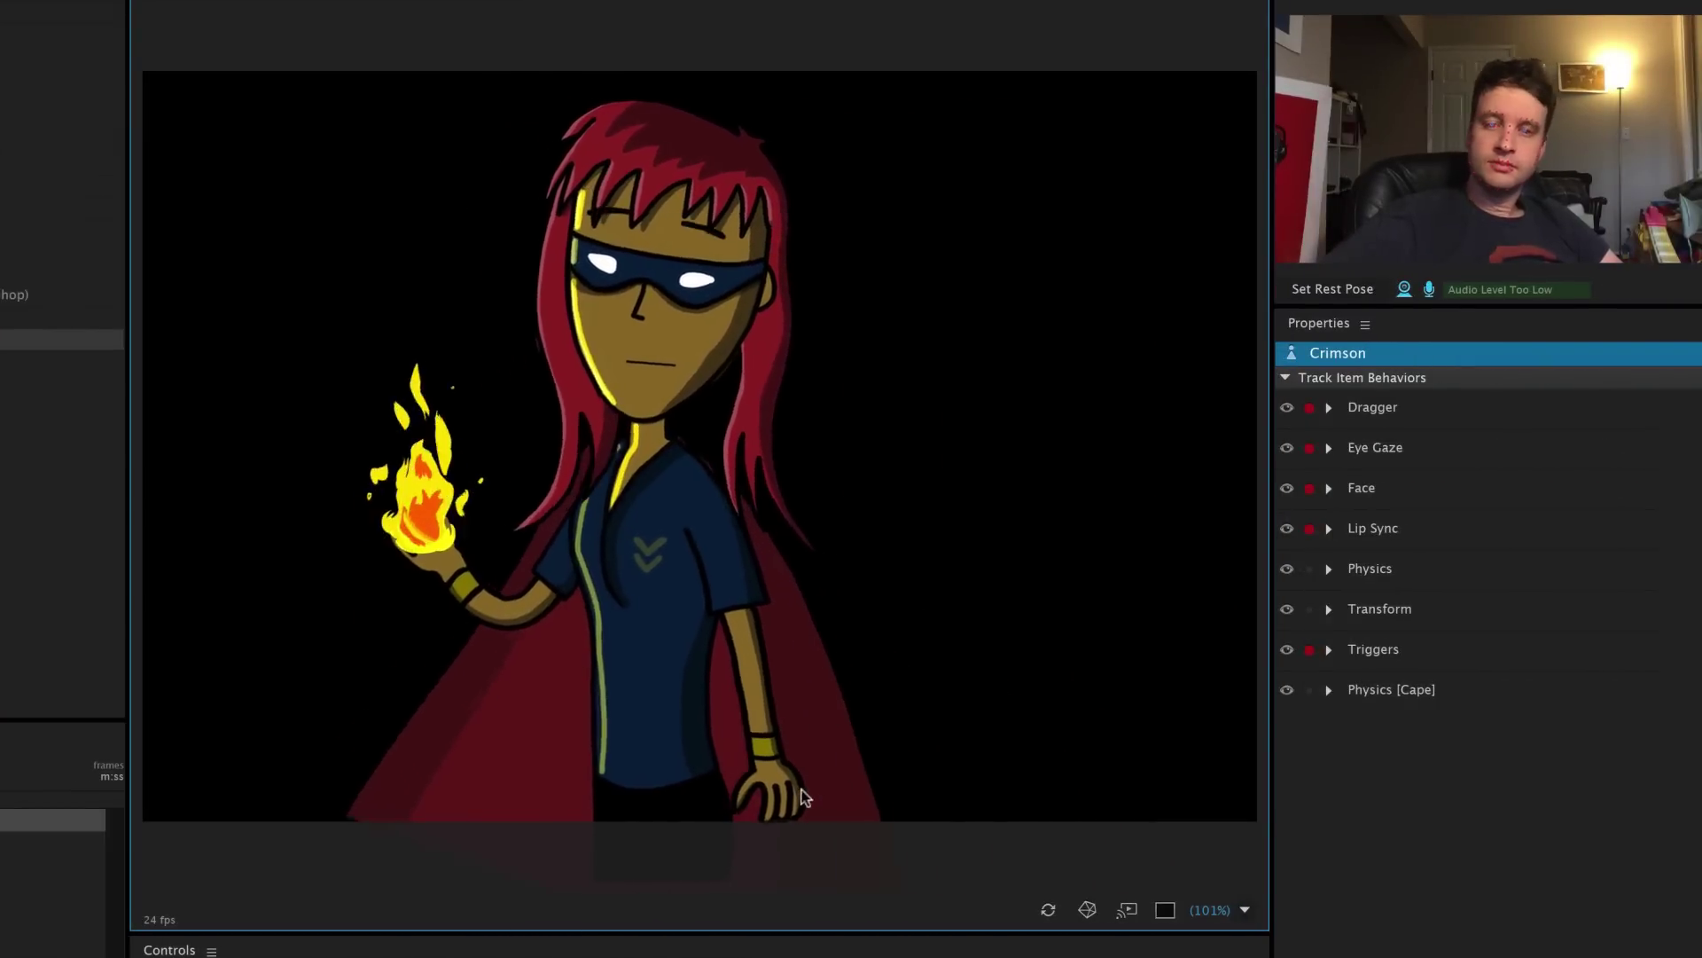
{"action": "left_click_drag", "start_coordinate": [800, 777], "coordinate": [630, 690]}
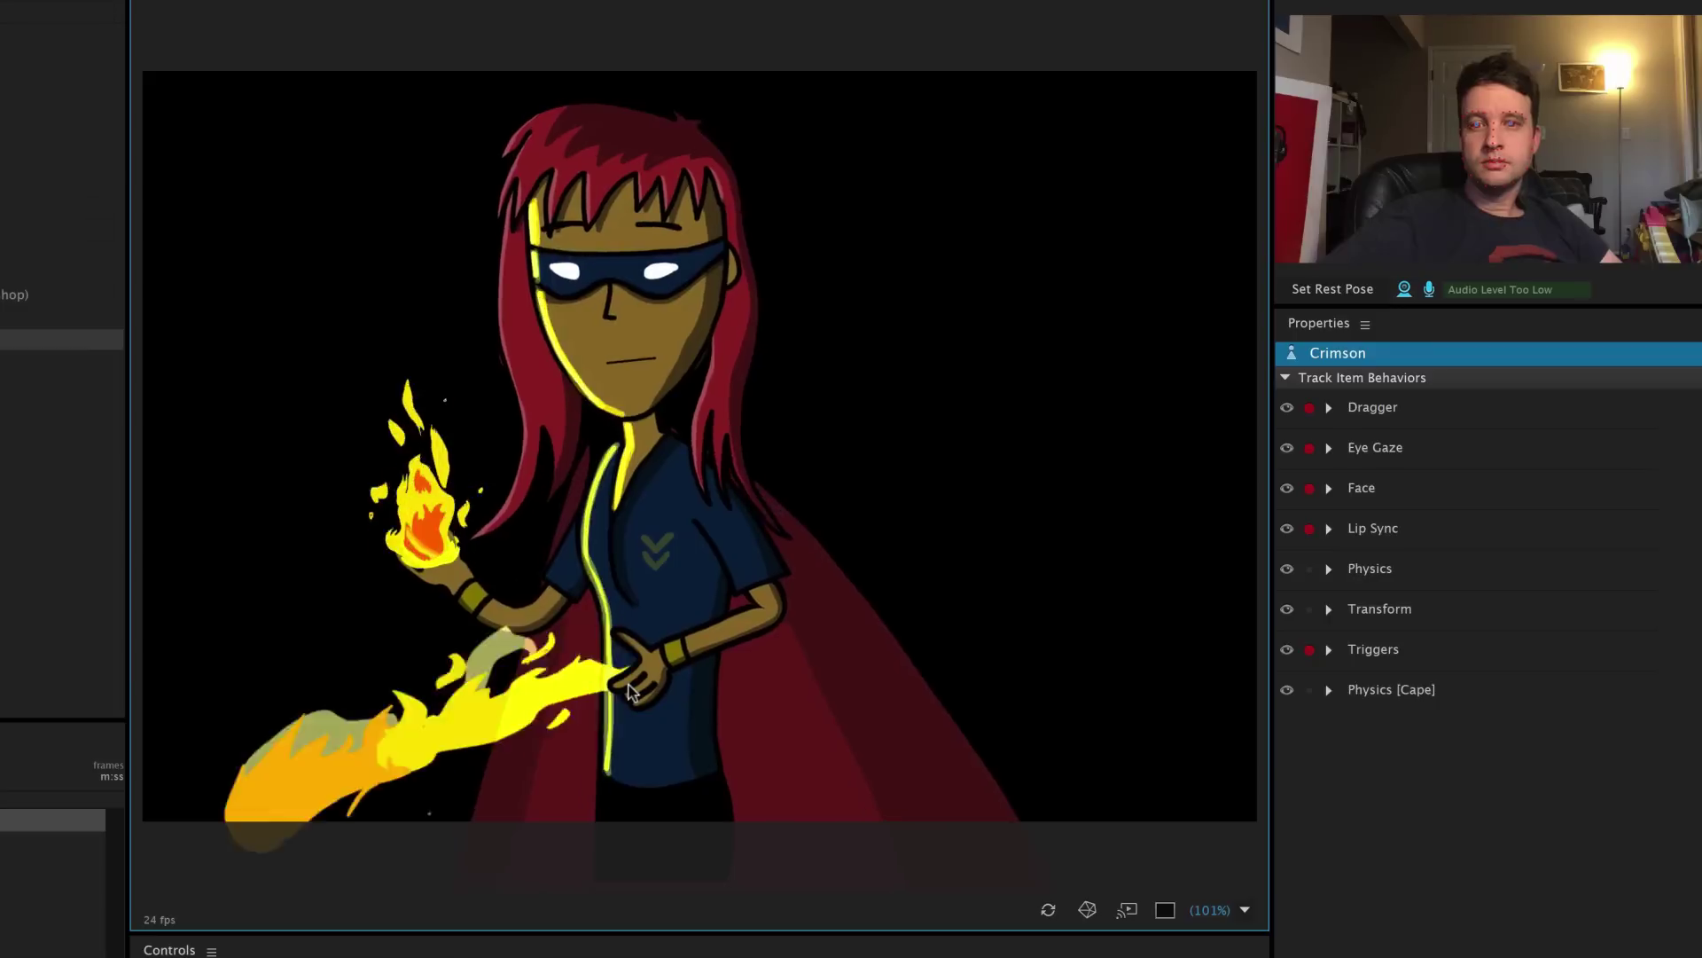
{"action": "left_click_drag", "start_coordinate": [630, 690], "coordinate": [690, 768]}
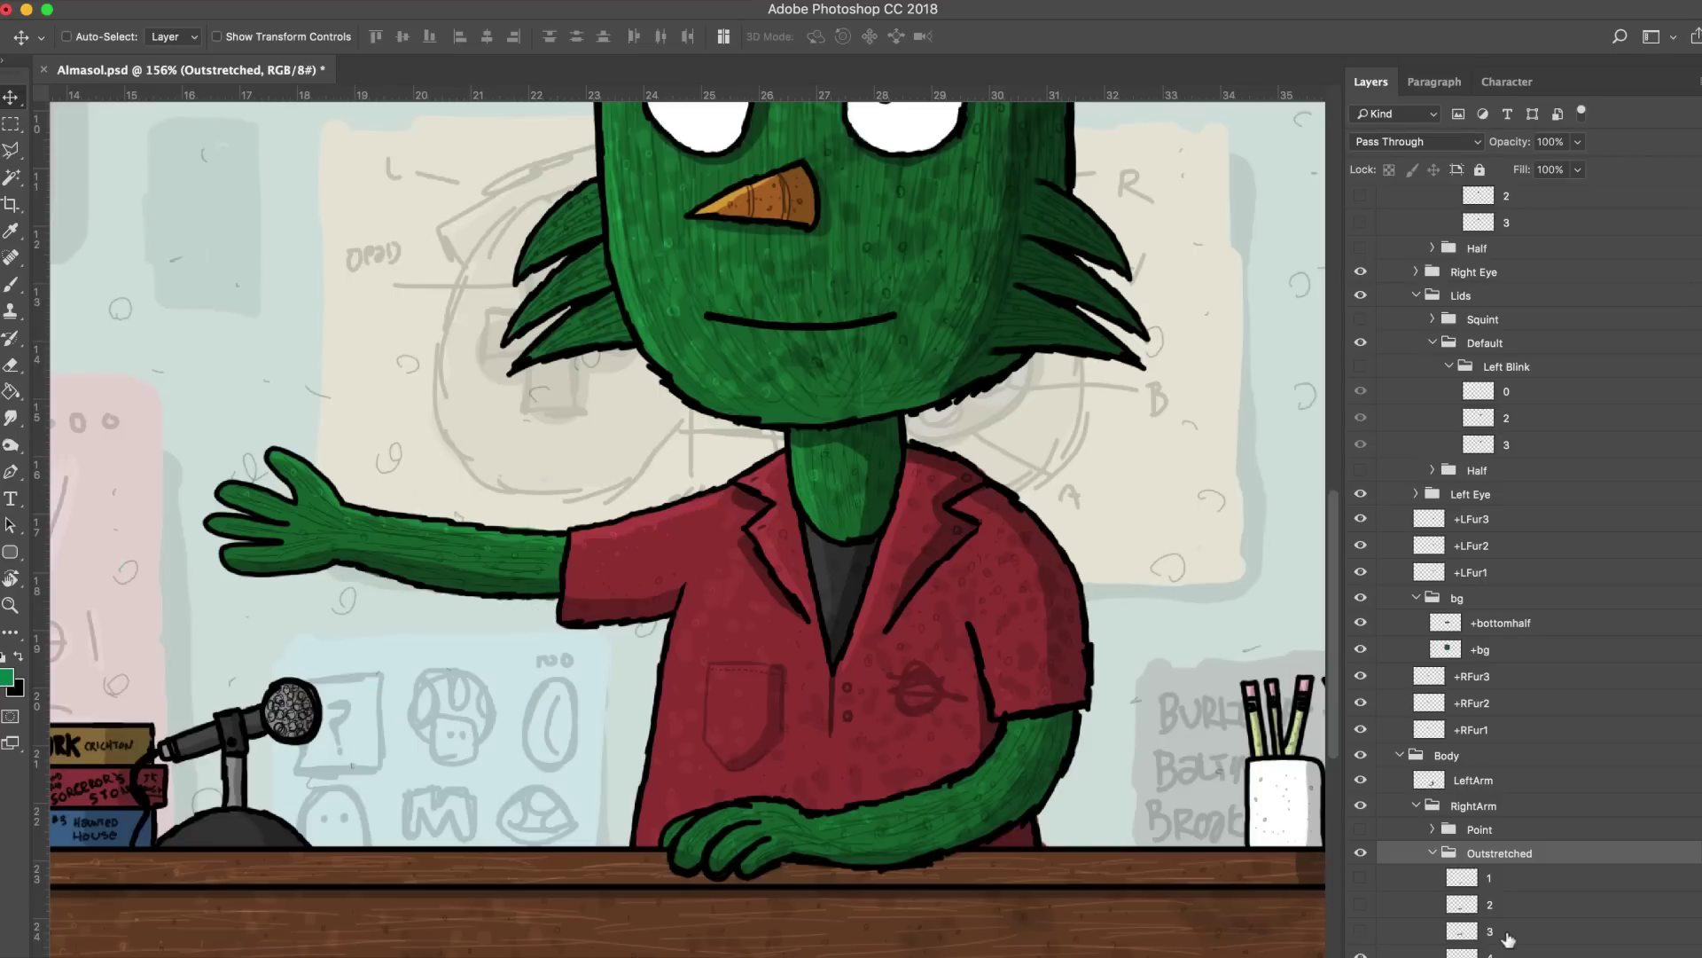
Select arm frame 4, look up Puppet Warp, and hide the outstretched arm frames
{"action": "left_click", "coordinate": [1507, 954]}
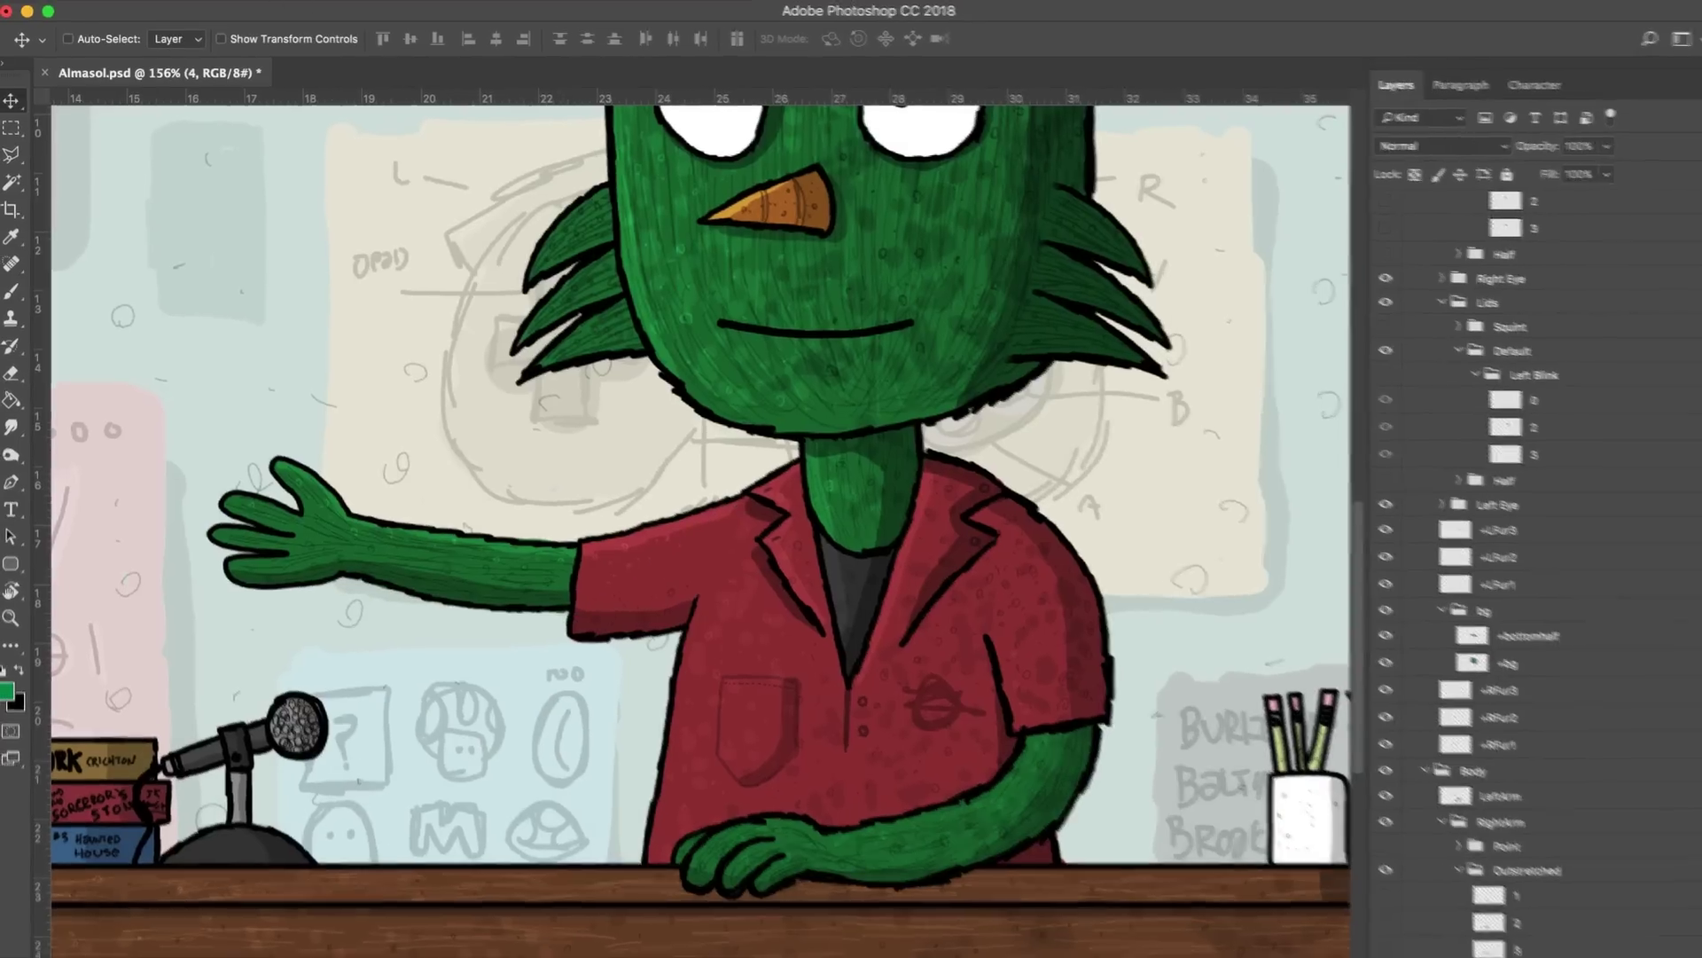
{"action": "left_click", "coordinate": [306, 11]}
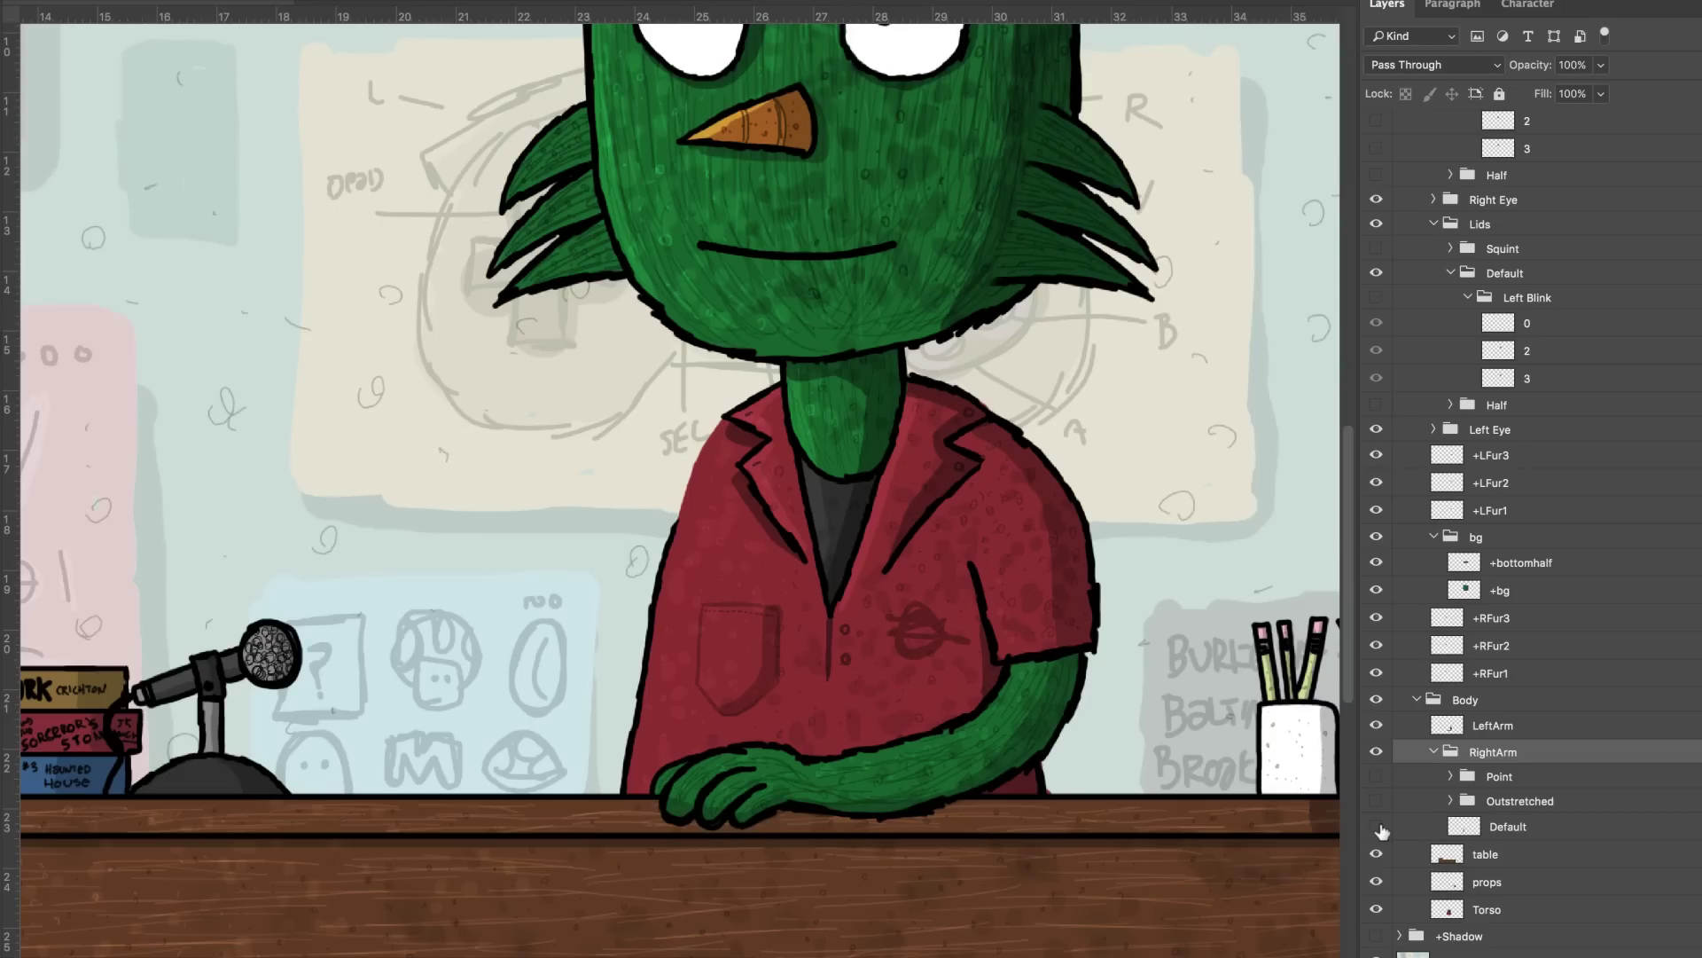
{"action": "left_click", "coordinate": [1377, 826]}
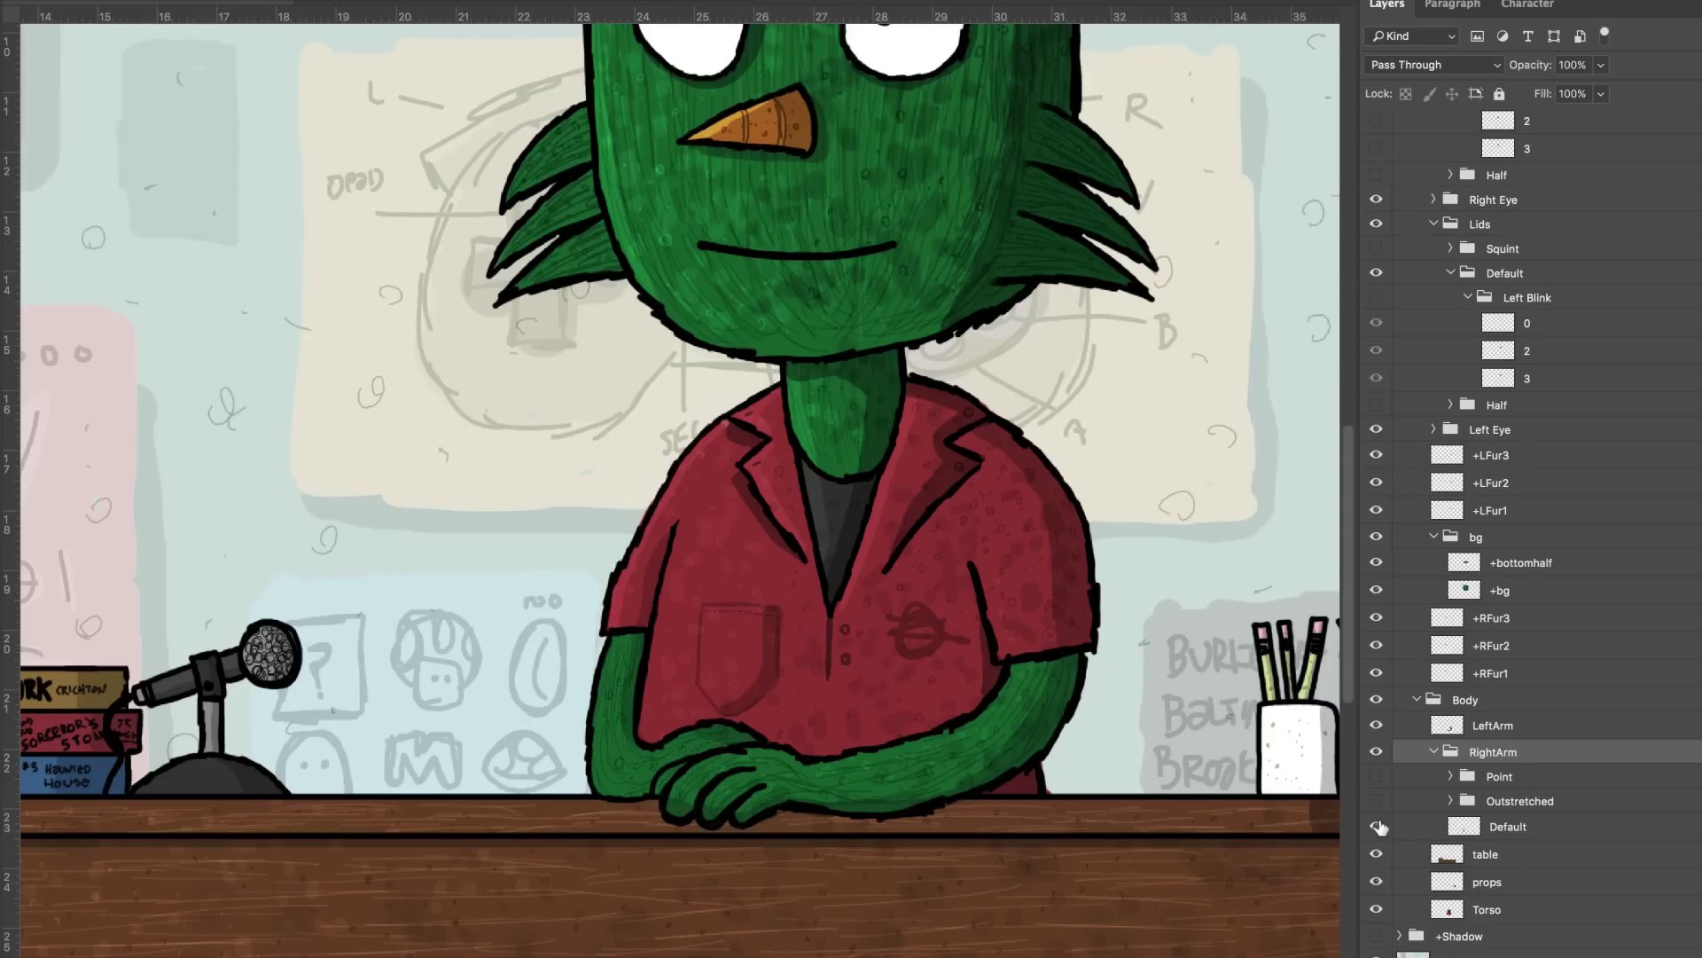
{"action": "left_click", "coordinate": [1378, 826]}
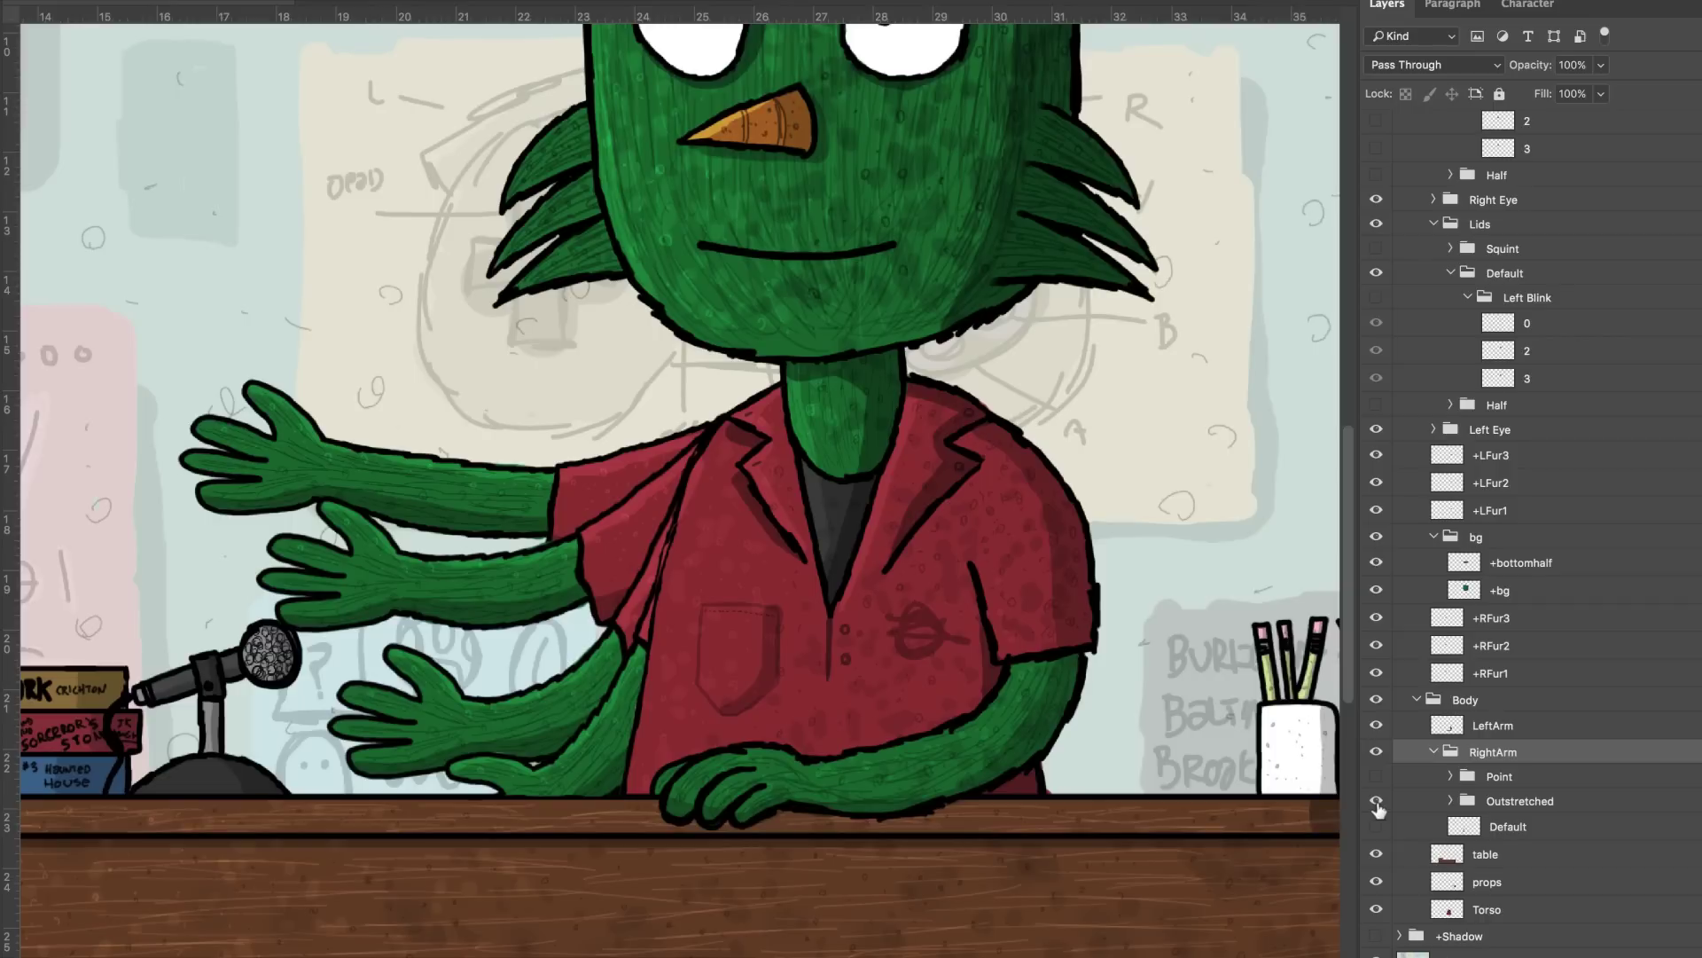
{"action": "left_click", "coordinate": [1377, 803]}
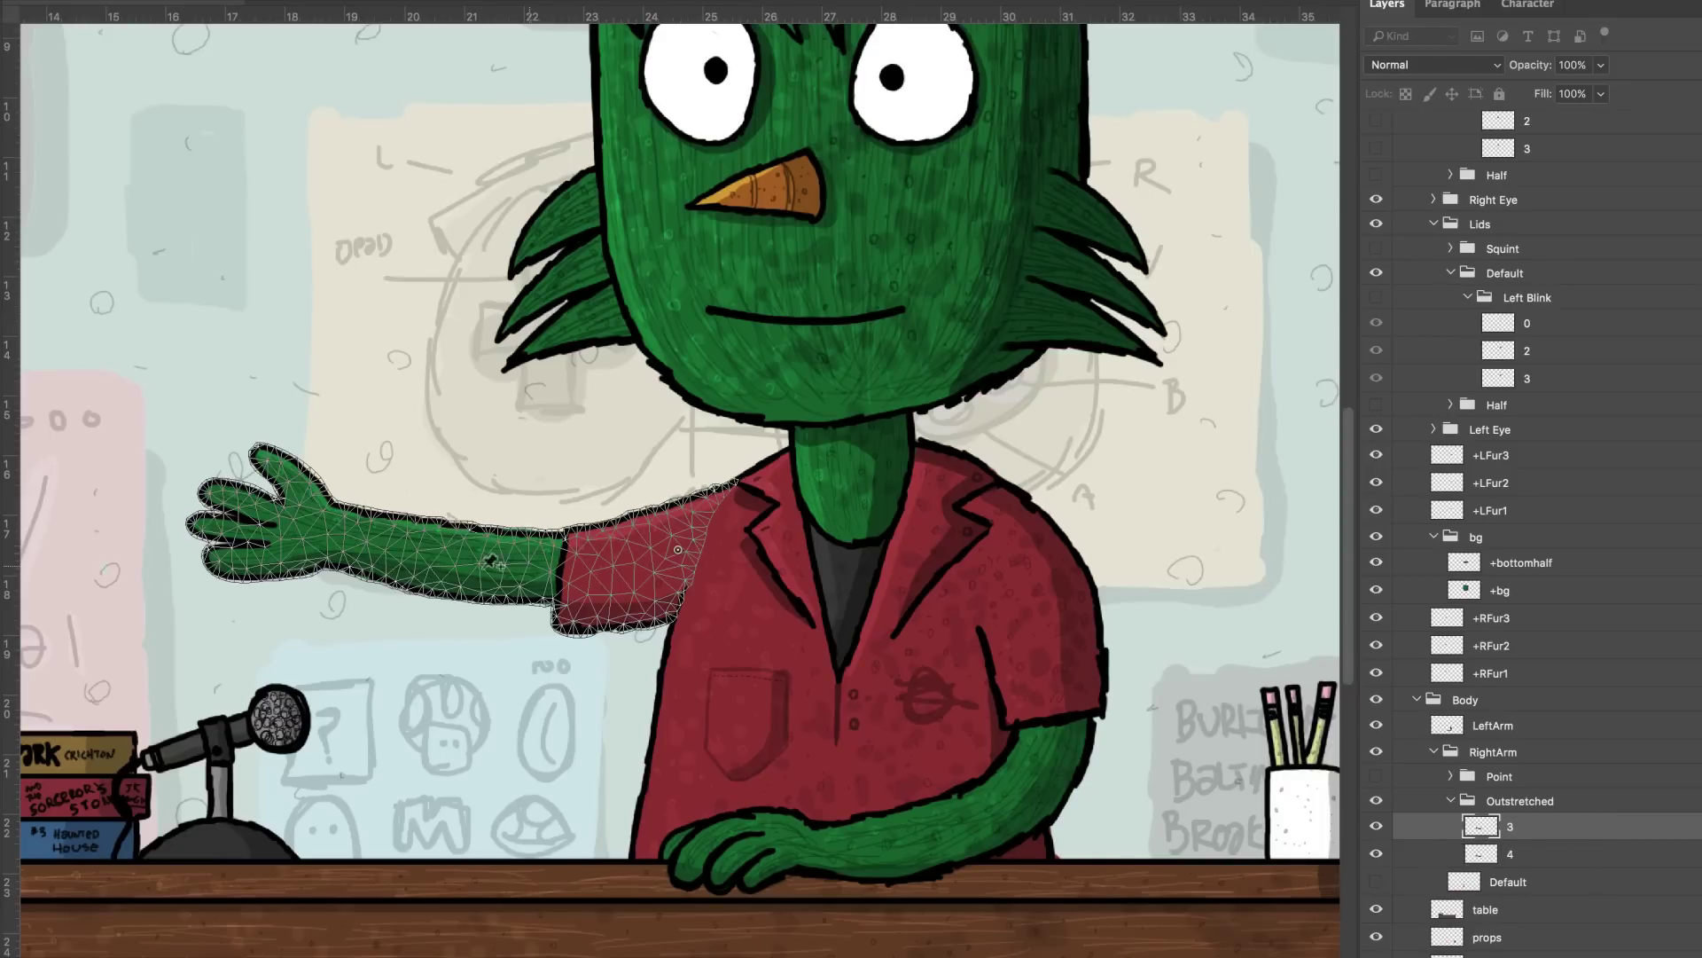
Puppet-warp the arm so the hand drops toward the microphone, then show frames 3 and 2
{"action": "left_click_drag", "start_coordinate": [314, 543], "coordinate": [343, 622]}
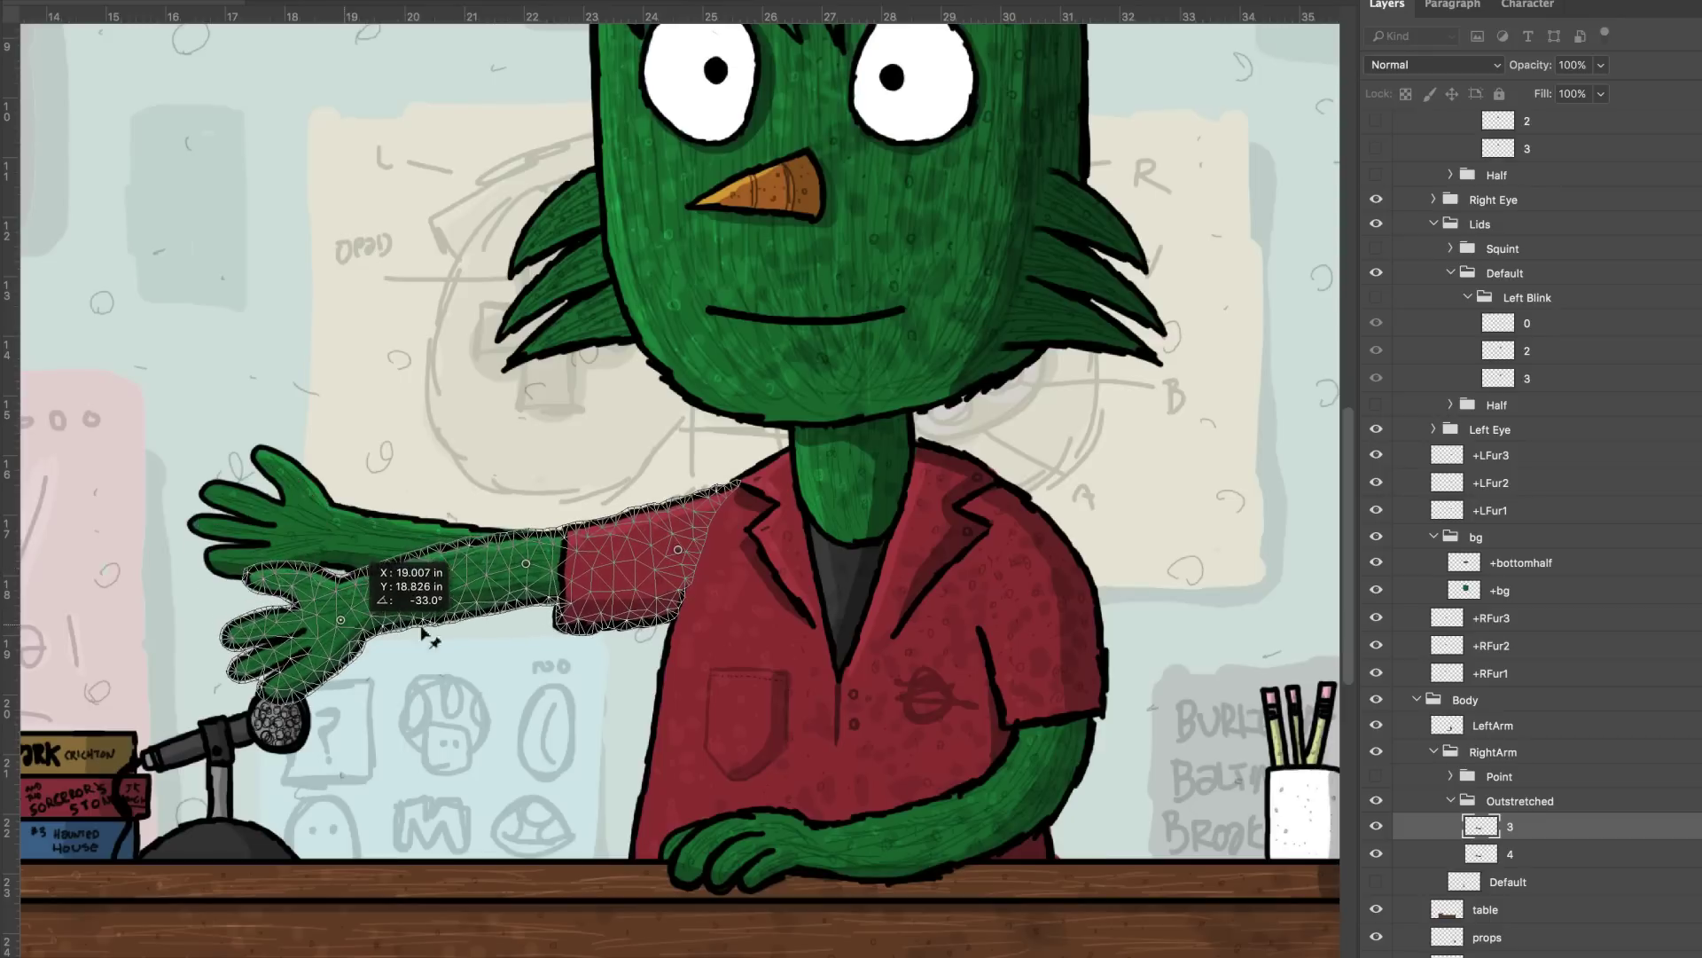
{"action": "left_click_drag", "start_coordinate": [549, 632], "coordinate": [545, 648]}
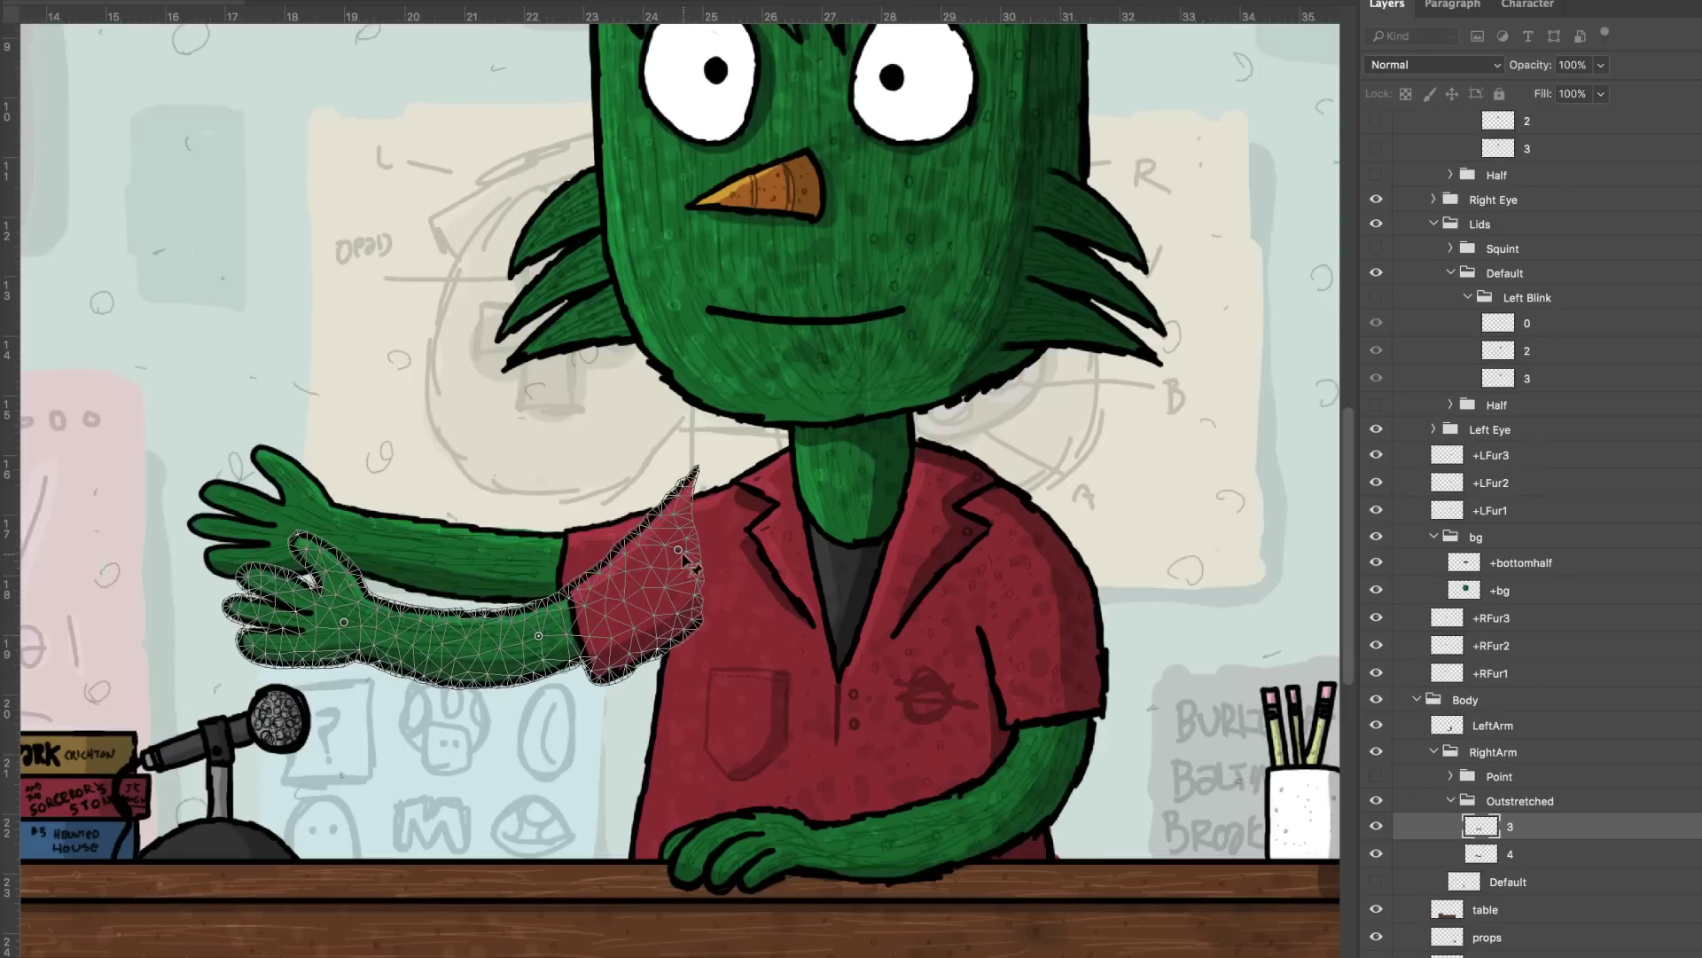
{"action": "left_click_drag", "start_coordinate": [349, 637], "coordinate": [367, 696]}
{"action": "key", "text": "Return"}
{"action": "scroll", "coordinate": [684, 335], "scroll_direction": "up", "scroll_amount": 3}
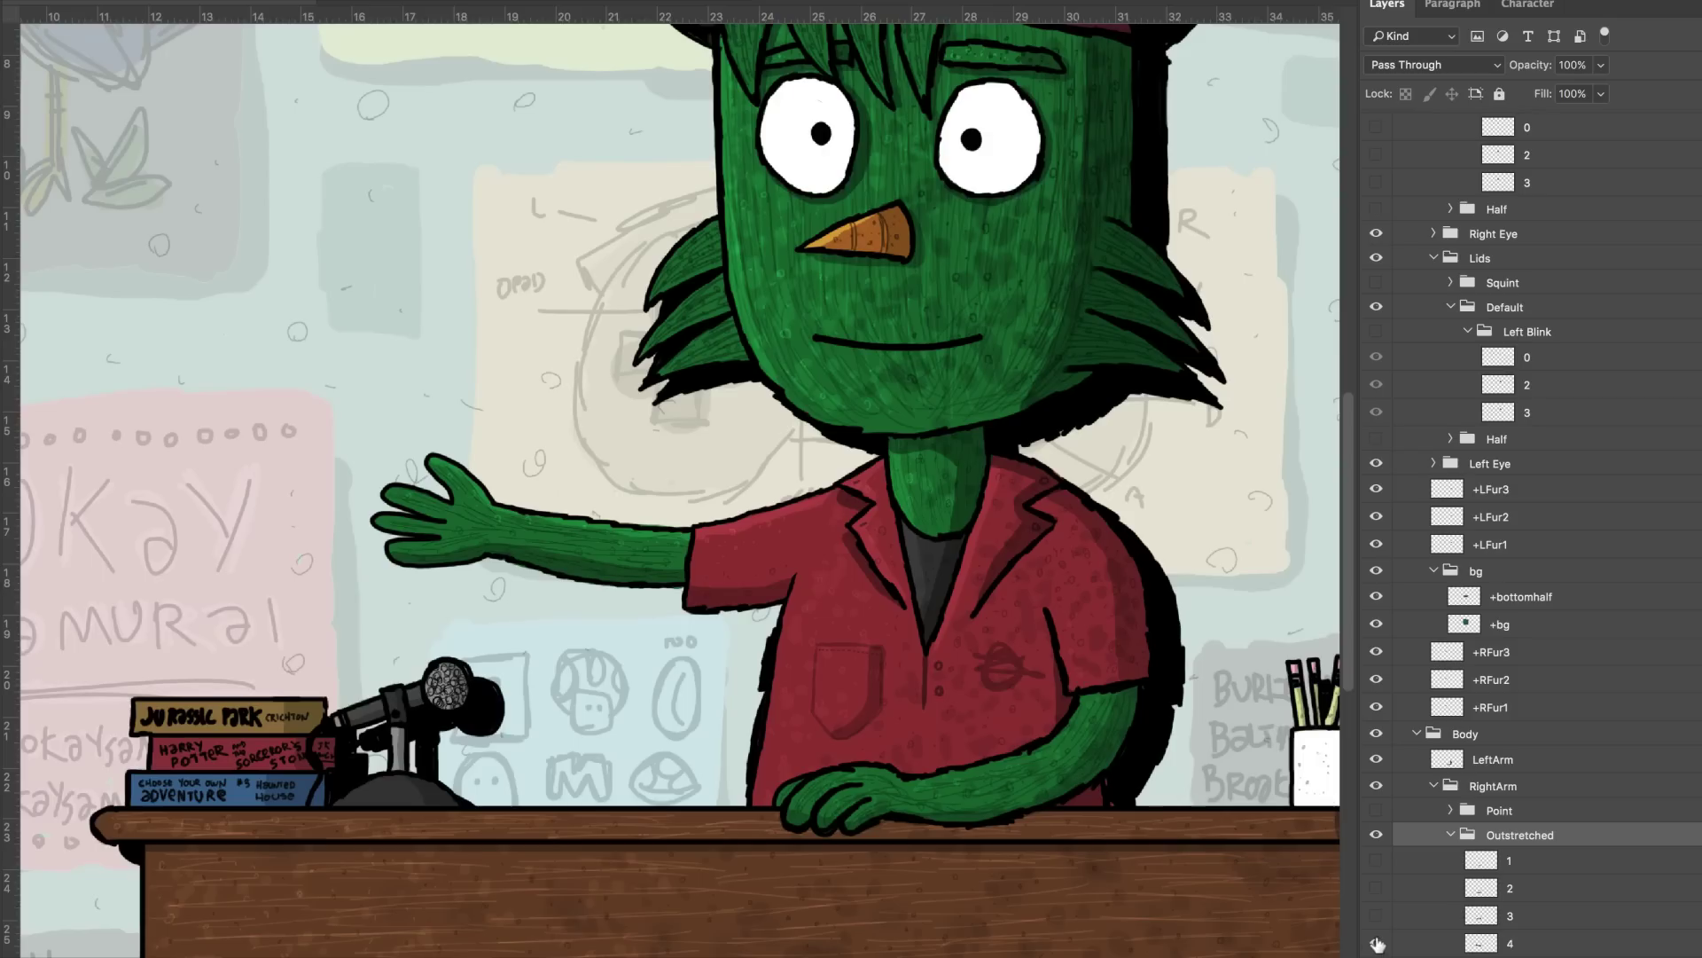
{"action": "left_click", "coordinate": [1379, 915]}
{"action": "left_click", "coordinate": [1378, 888]}
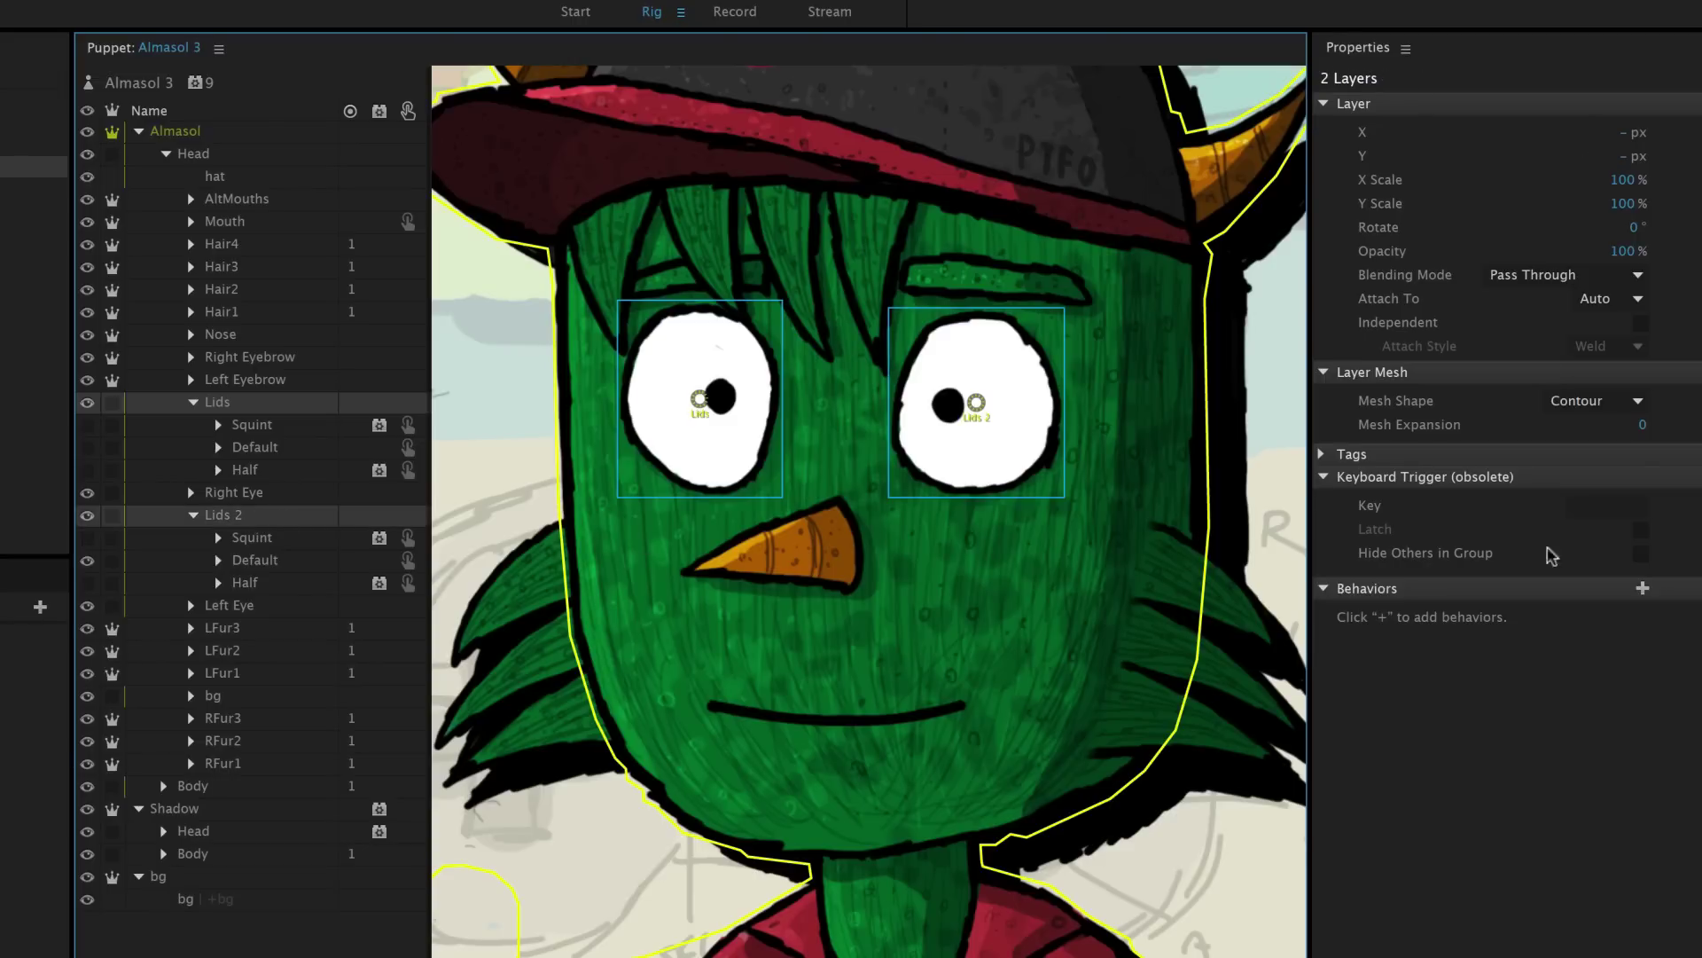
Add Cycle Layers to Lids and Lids 2, with Start set to Immediately and Cycle to Continuously
{"action": "left_click", "coordinate": [1641, 588]}
{"action": "left_click", "coordinate": [1625, 656]}
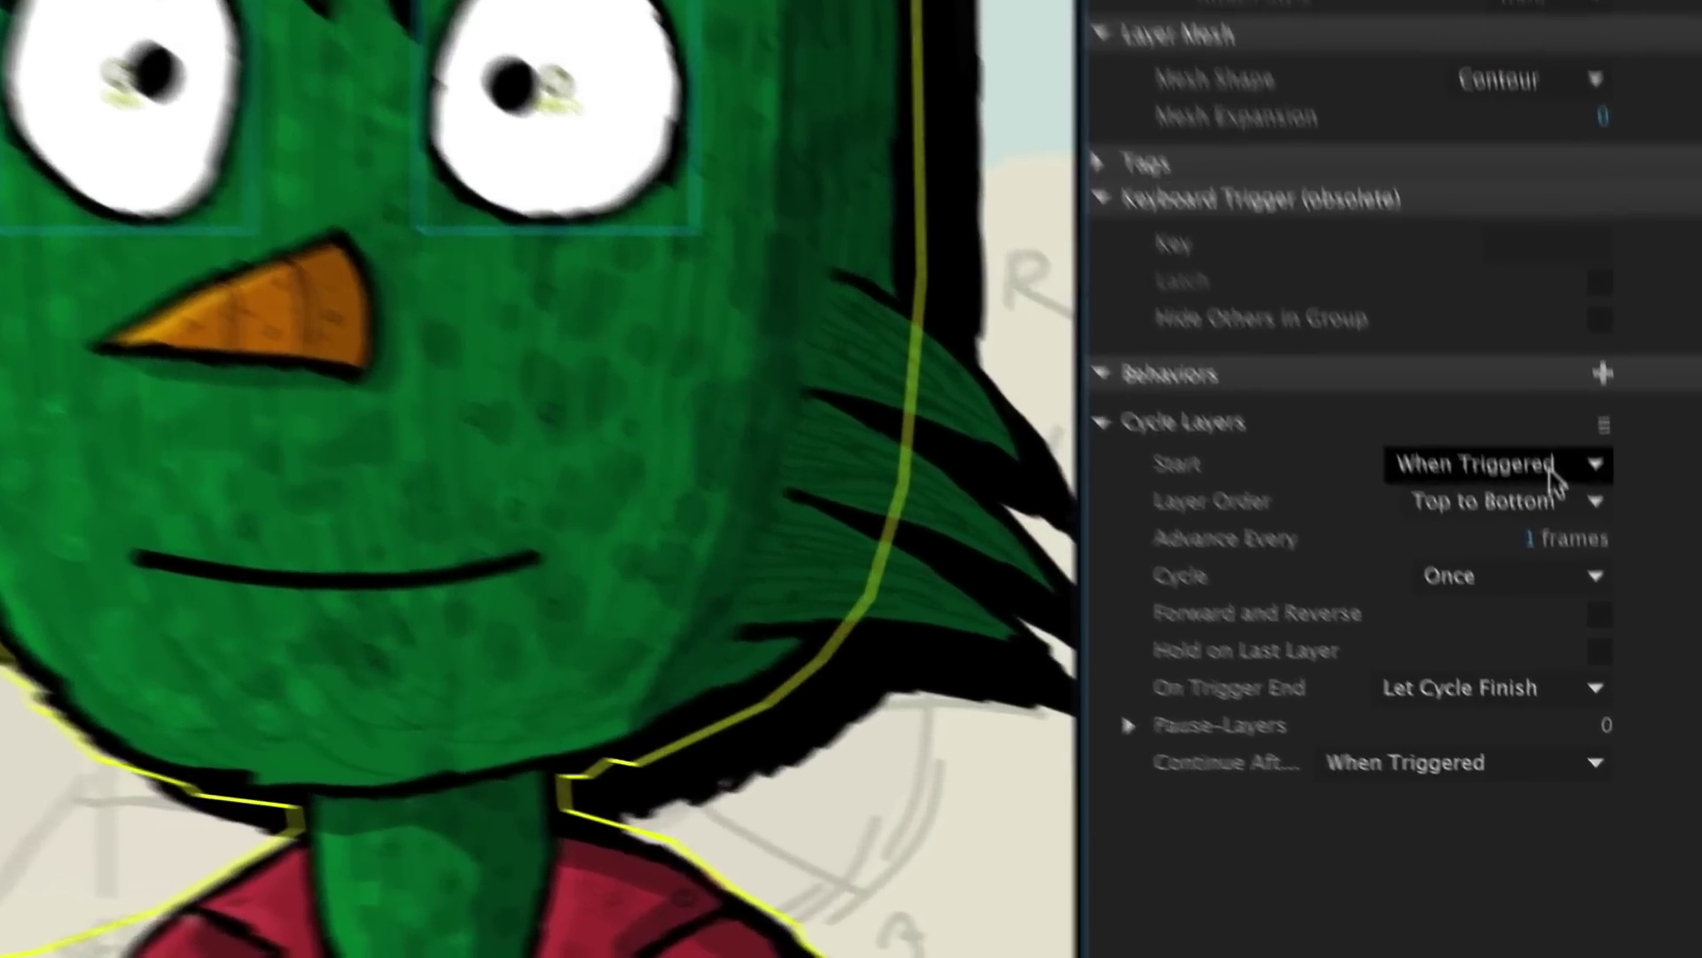
{"action": "left_click", "coordinate": [1576, 636]}
{"action": "left_click", "coordinate": [1596, 681]}
{"action": "left_click", "coordinate": [1488, 520]}
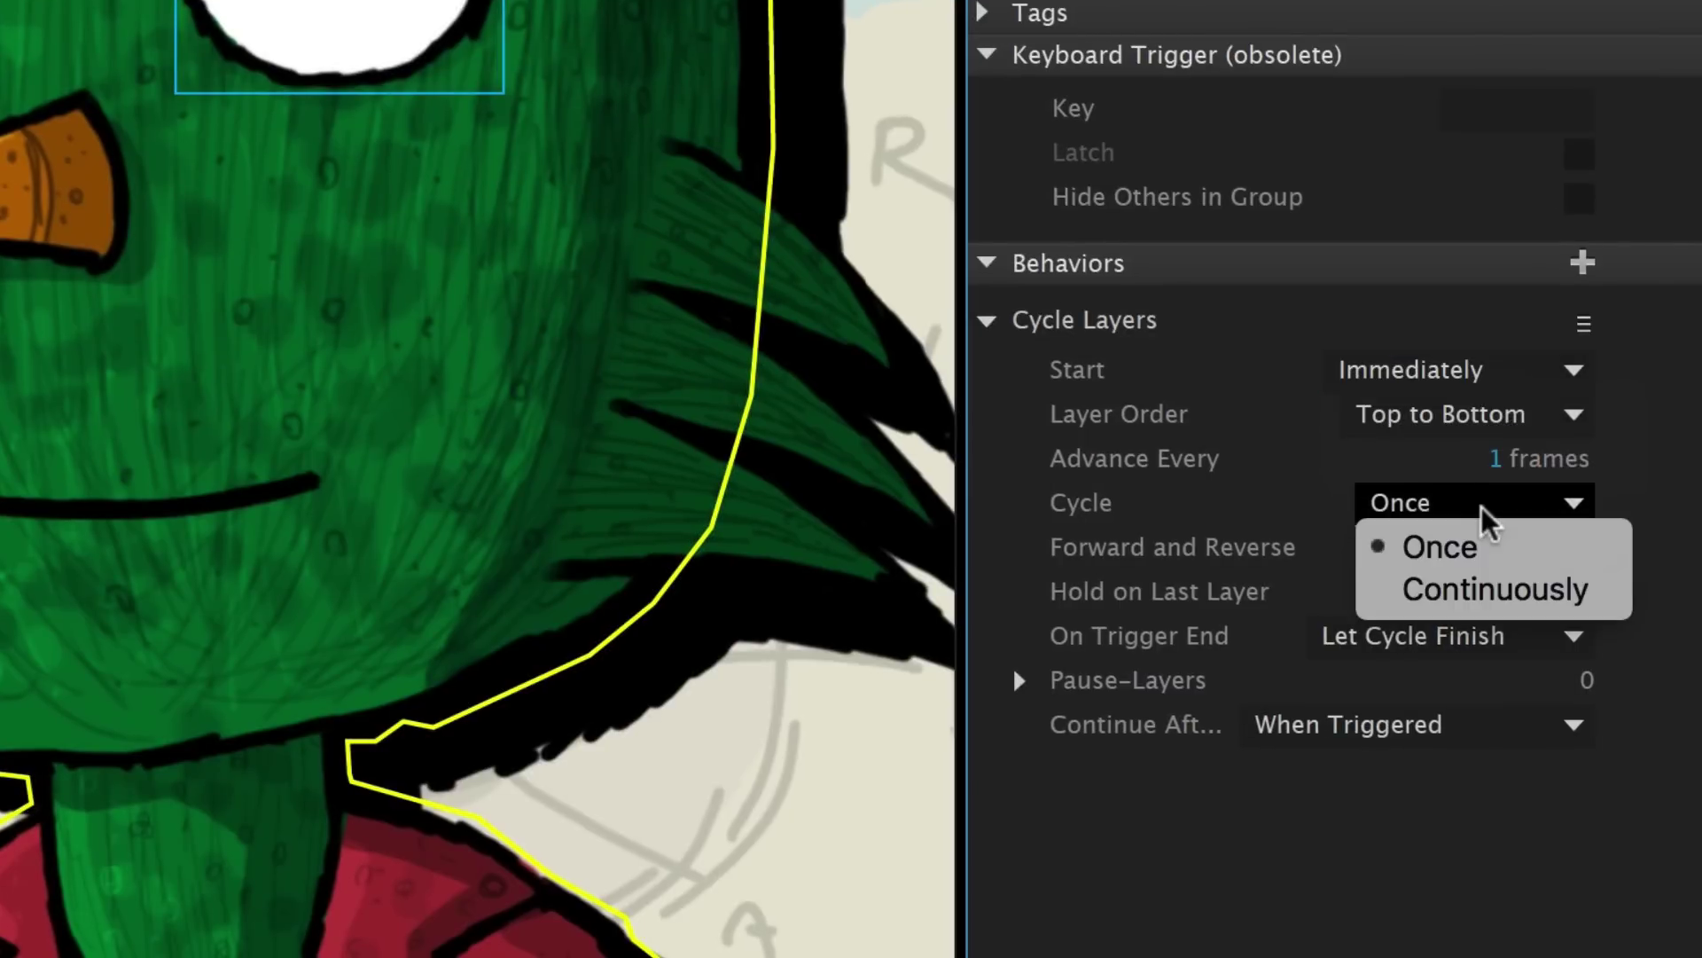
{"action": "left_click", "coordinate": [1503, 597]}
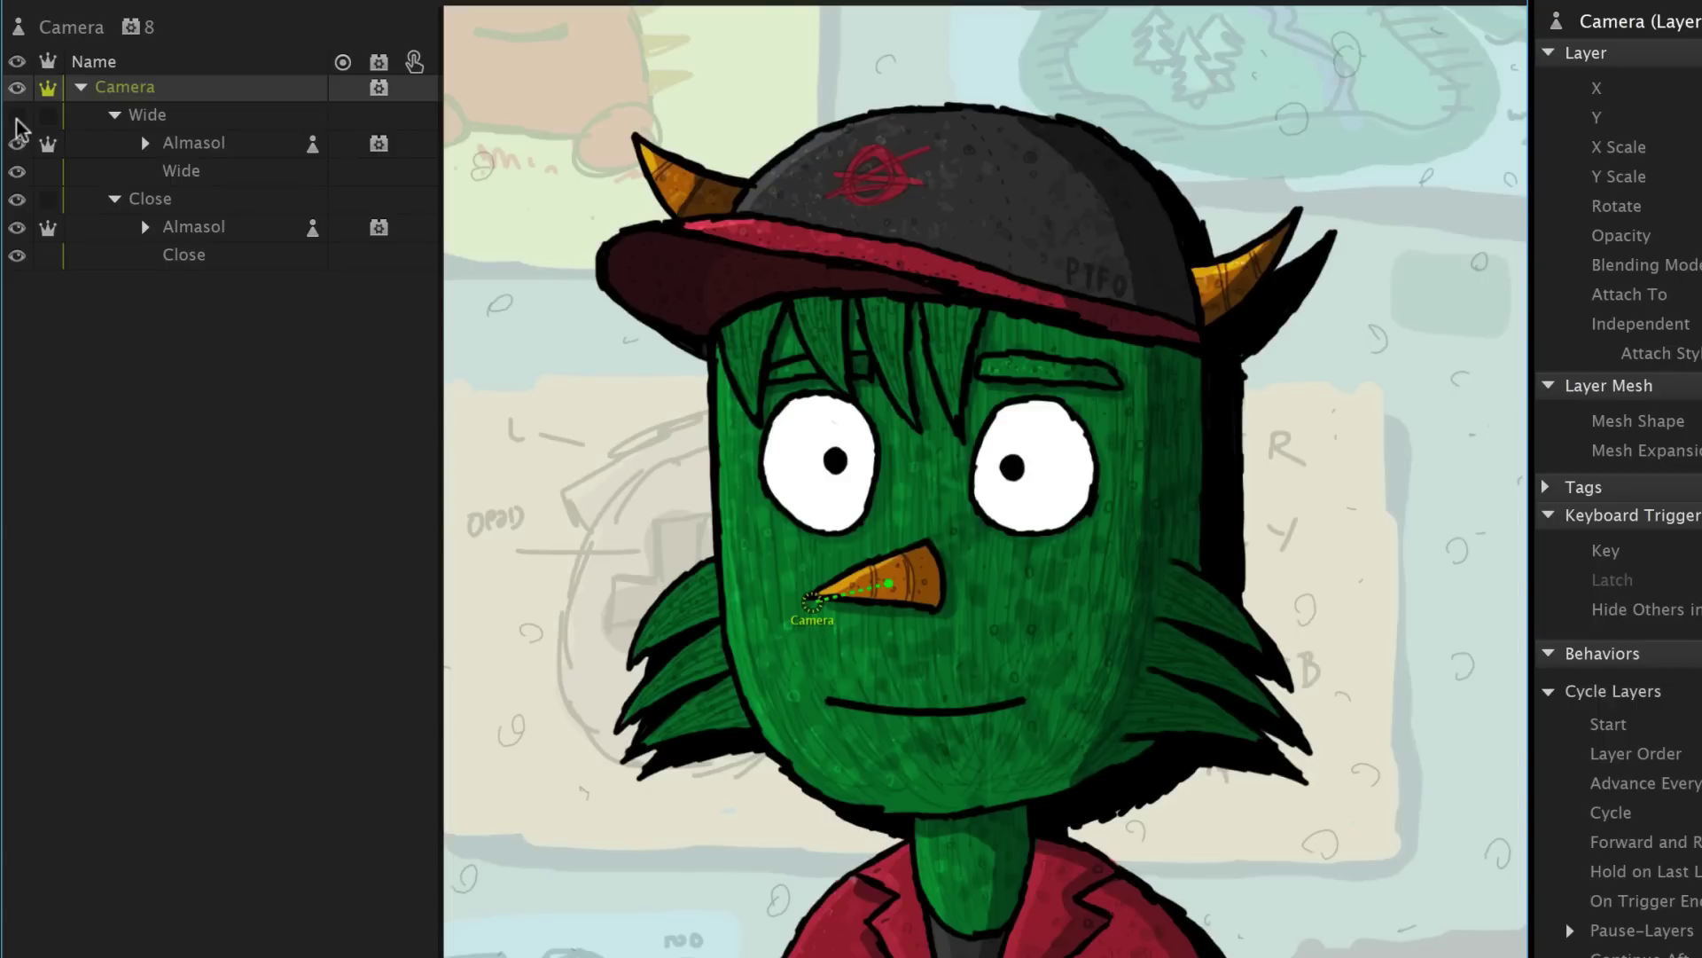
Toggle the Wide group's visibility to cut from wide to close-up and back to wide
{"action": "left_click", "coordinate": [16, 118]}
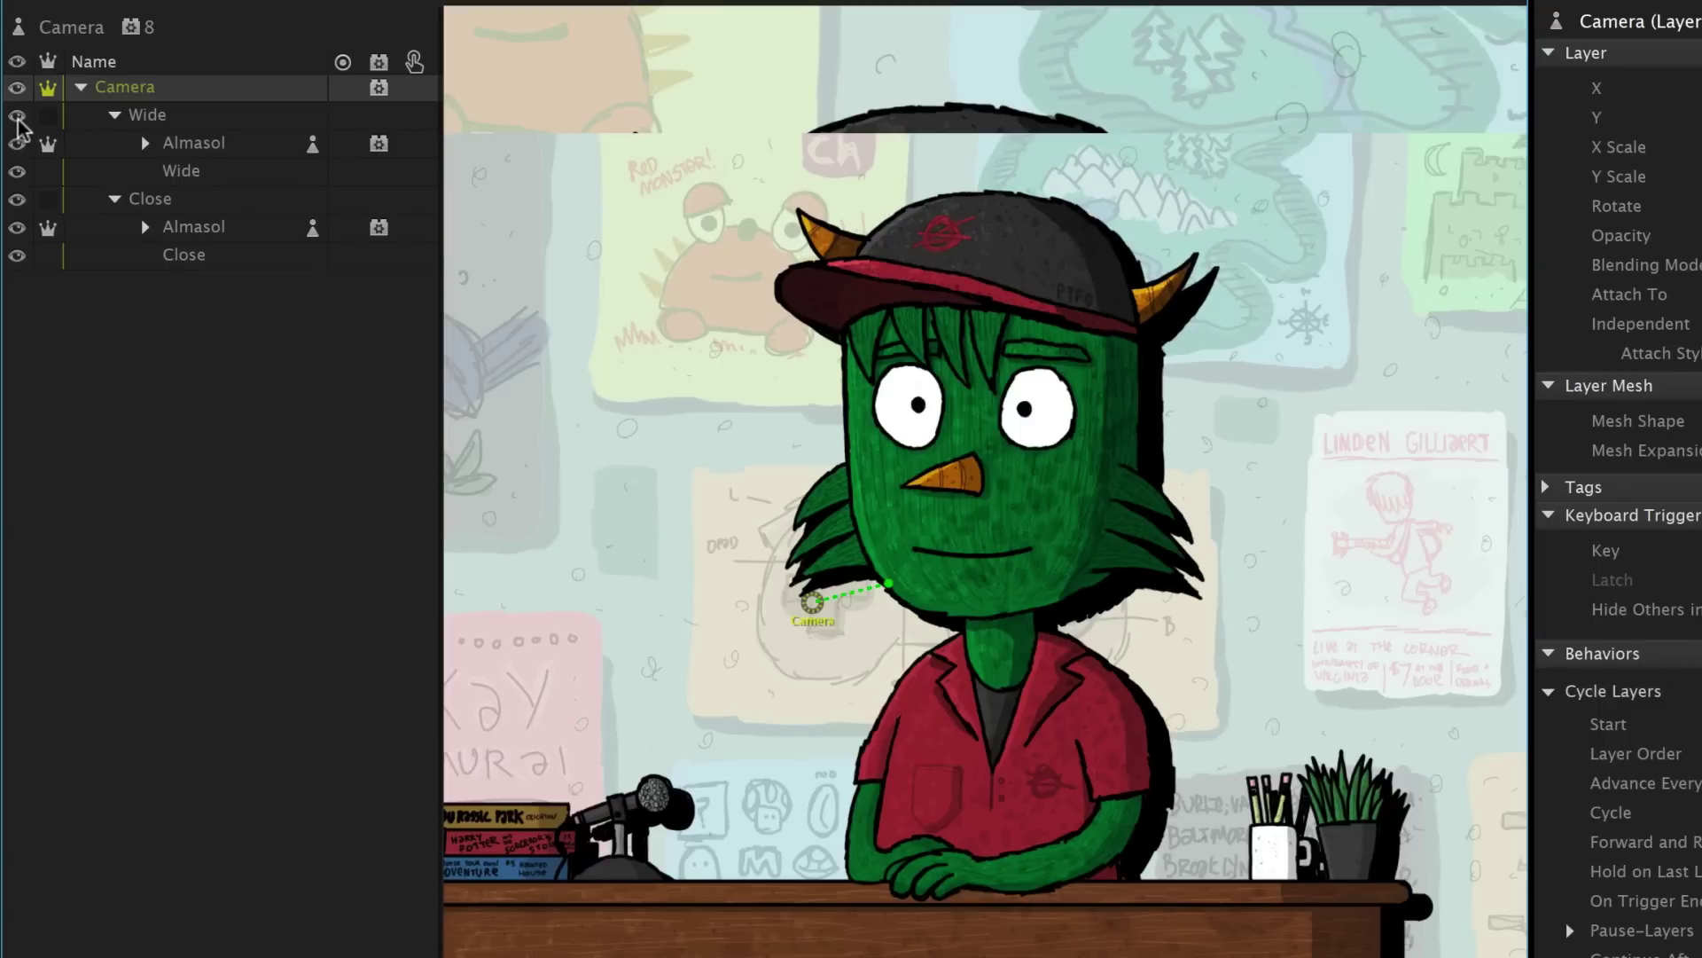
{"action": "left_click", "coordinate": [18, 117]}
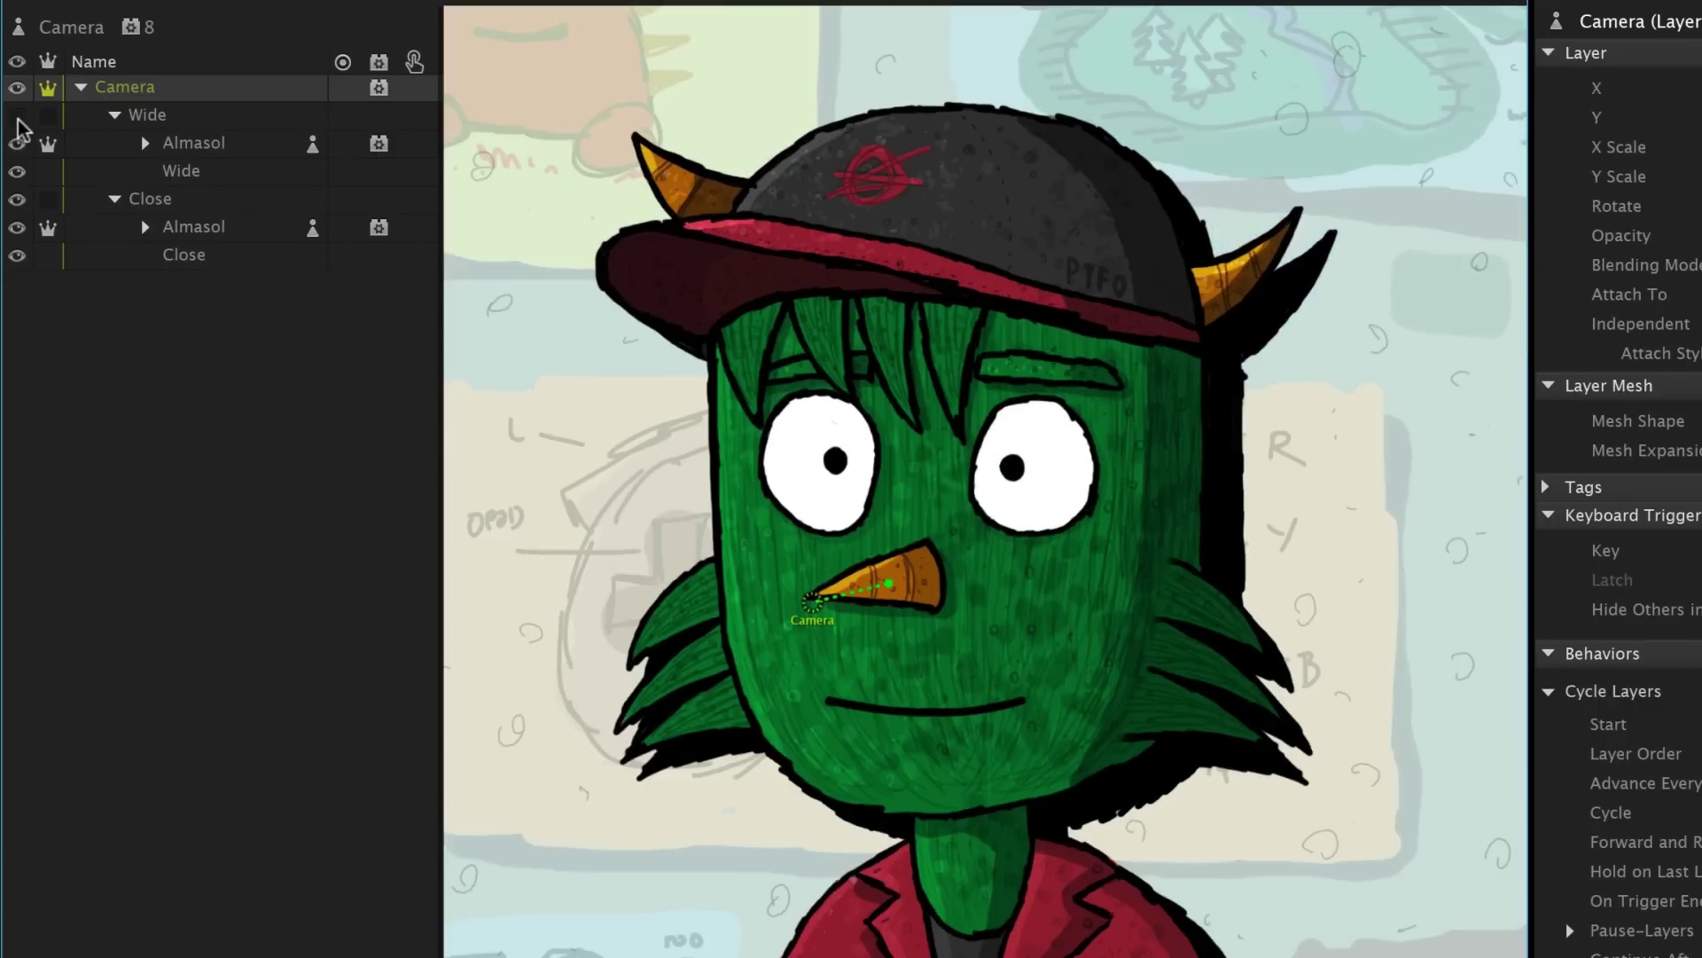
{"action": "left_click", "coordinate": [18, 118]}
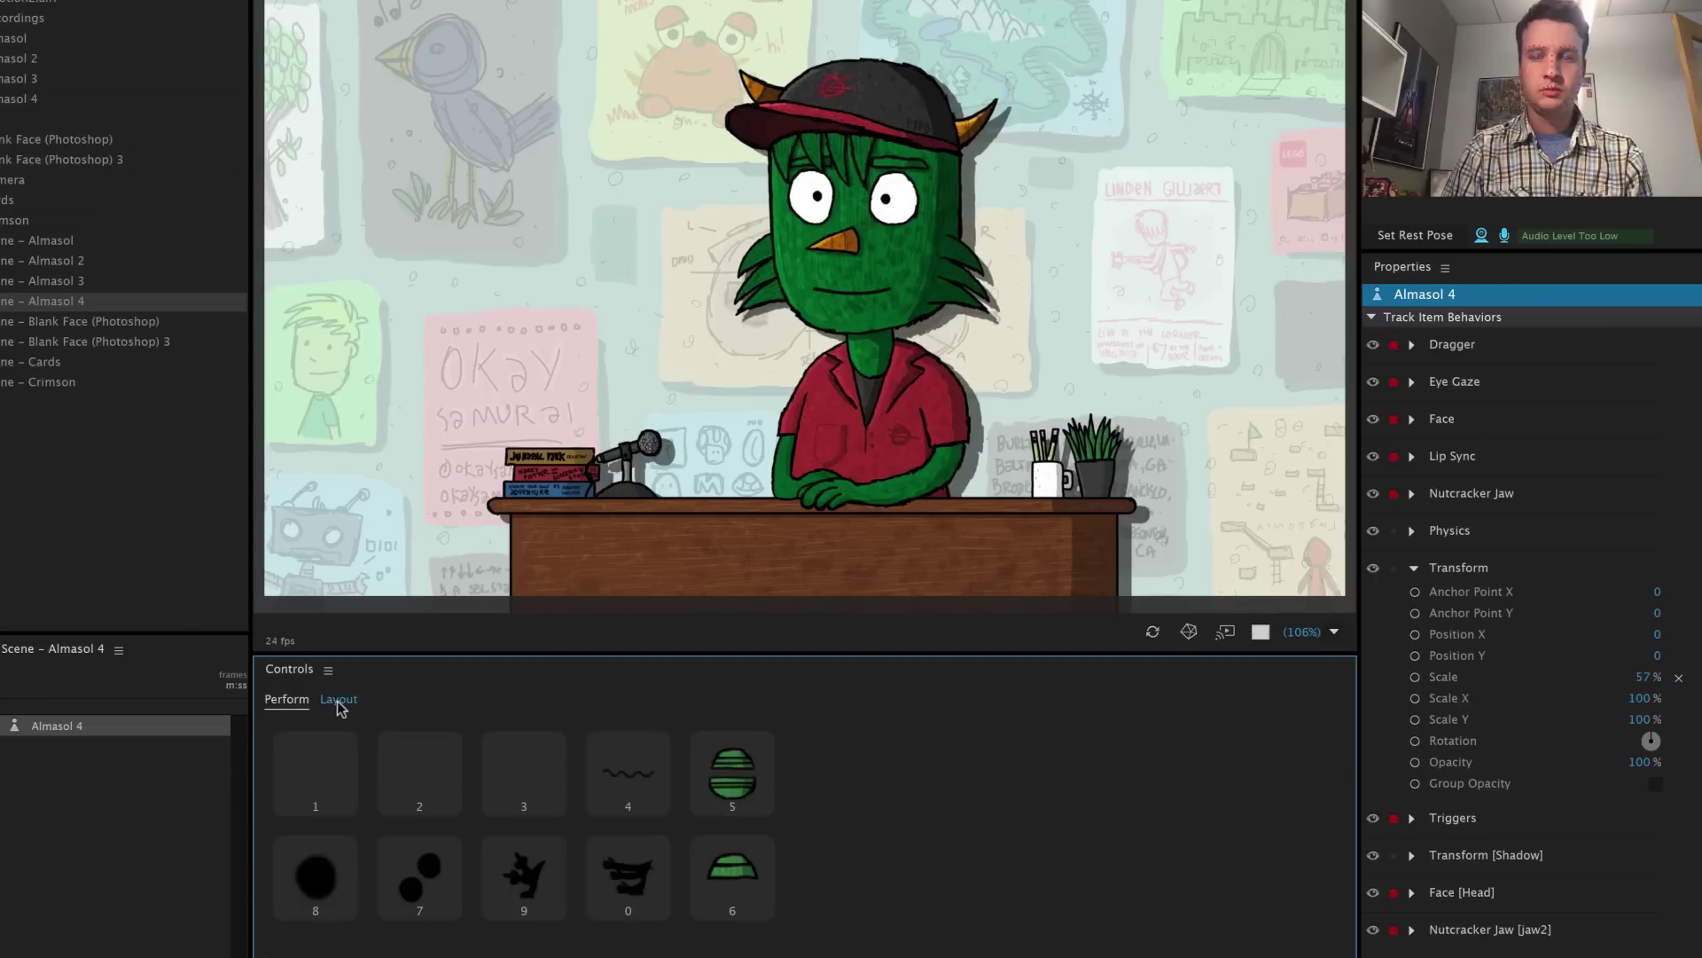
Add Transform Opacity and Scale sliders to the Controls layout, with a Scale minimum of -75
{"action": "left_click", "coordinate": [339, 705]}
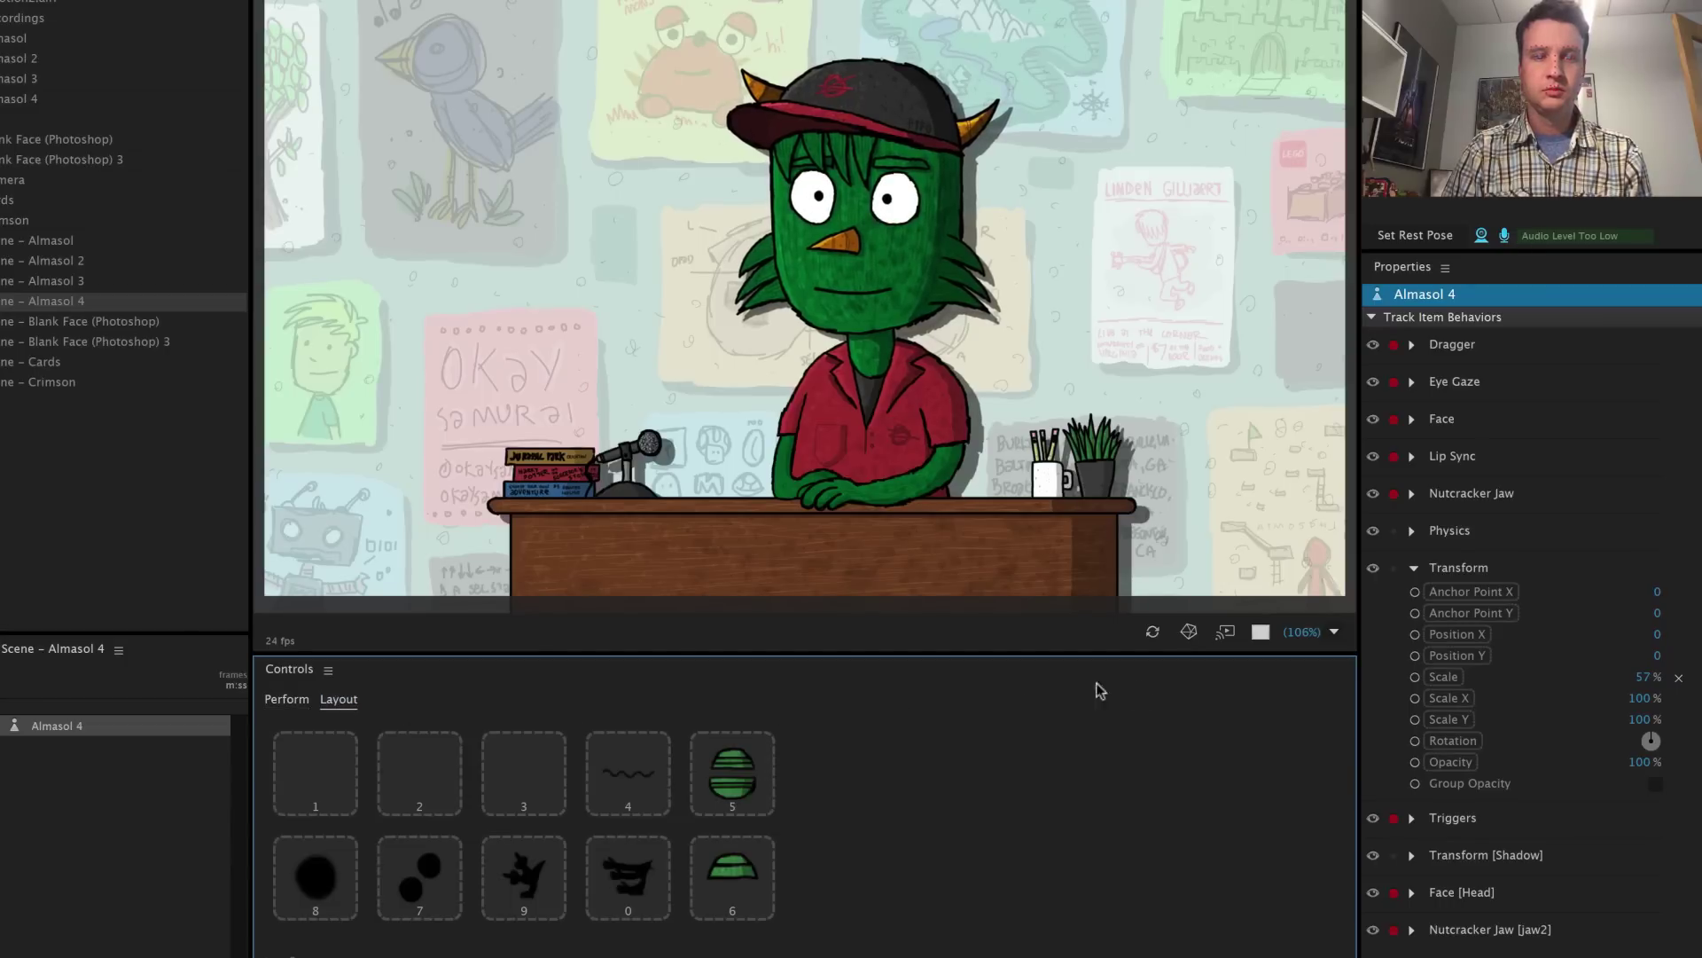
{"action": "left_click_drag", "start_coordinate": [1087, 710], "coordinate": [898, 788]}
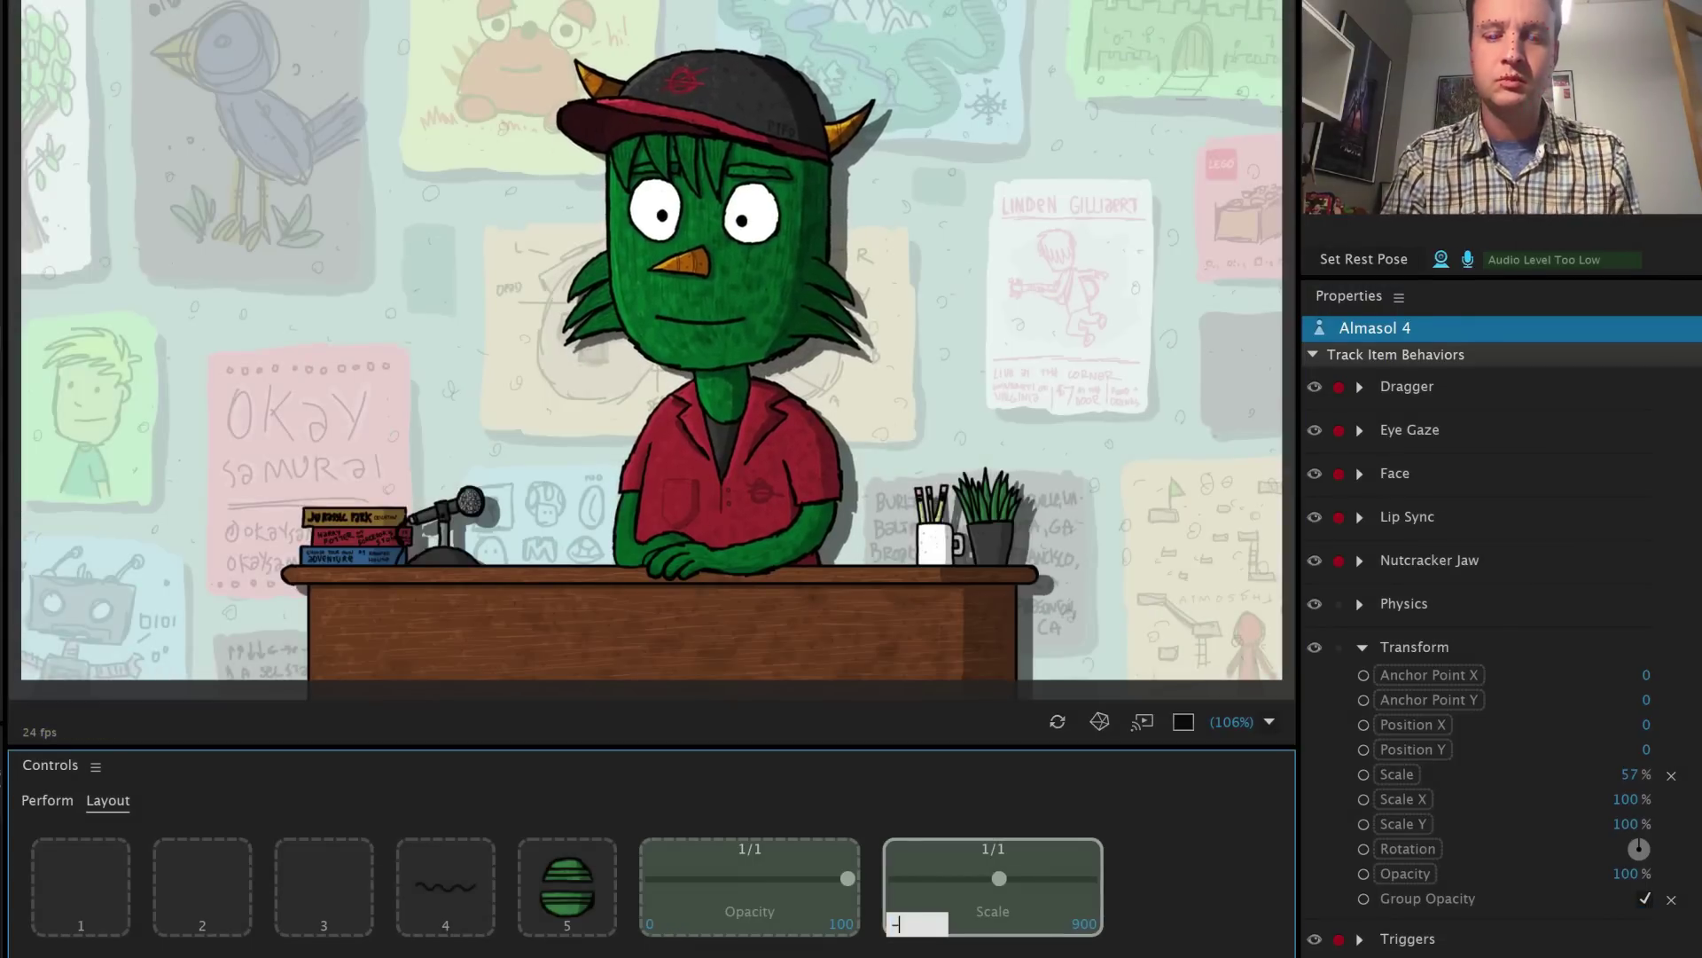
{"action": "type", "text": "75"}
{"action": "key", "text": "Return"}
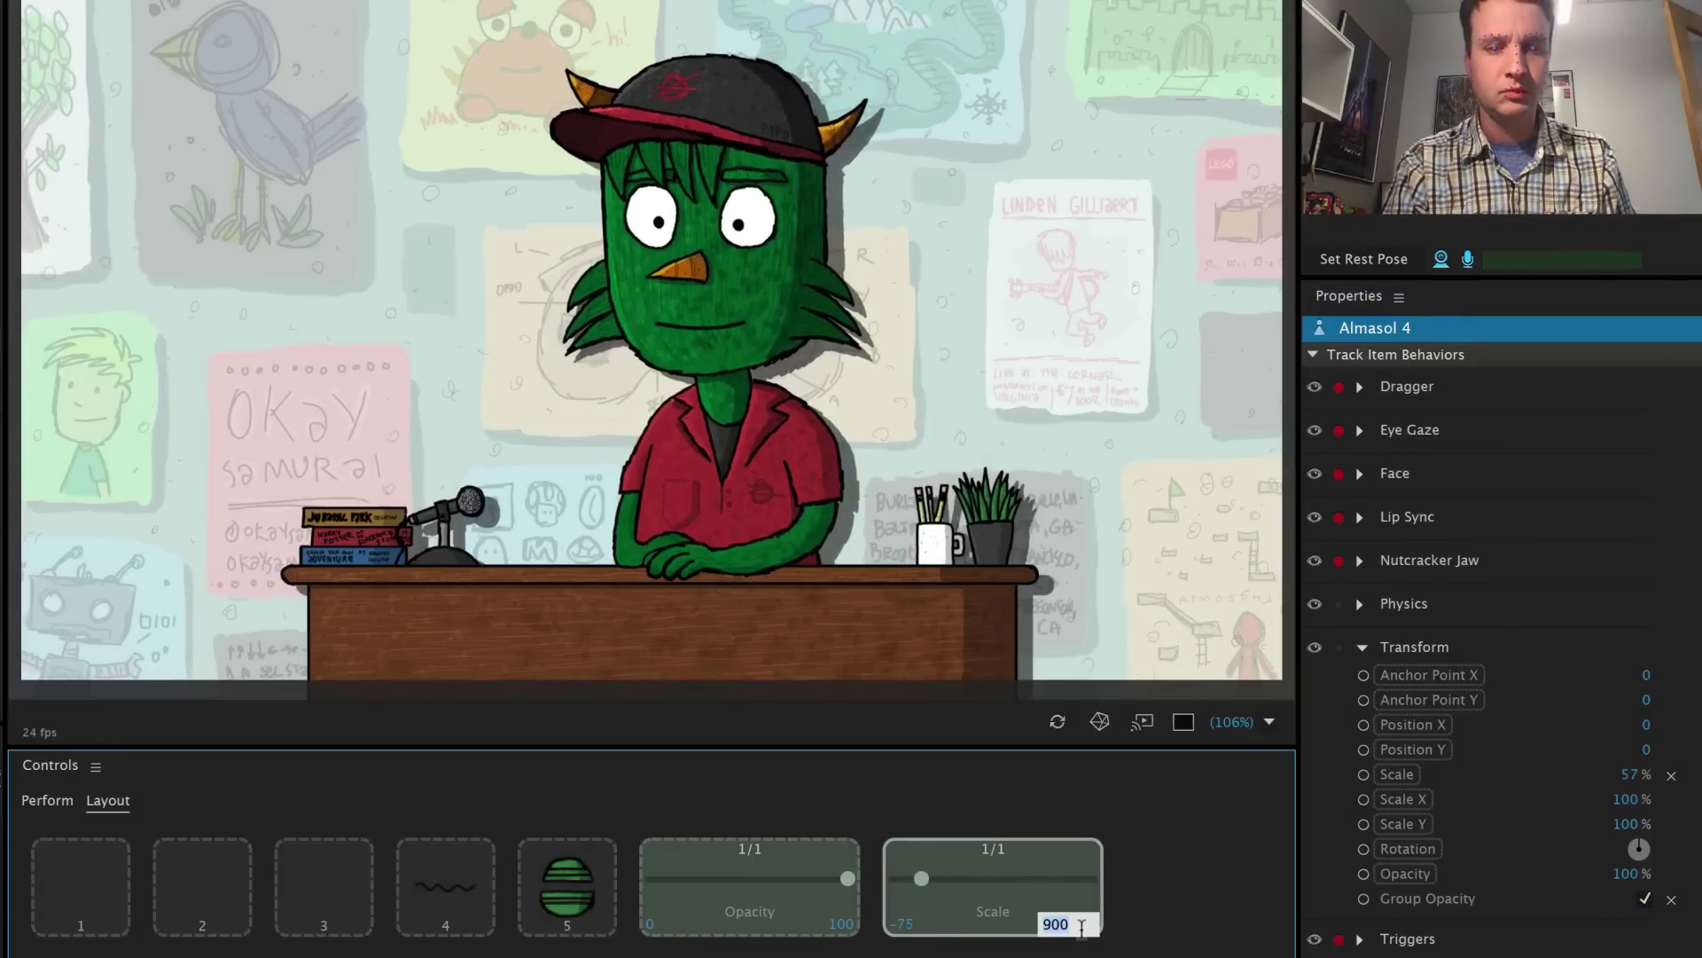
{"action": "type", "text": "1"}
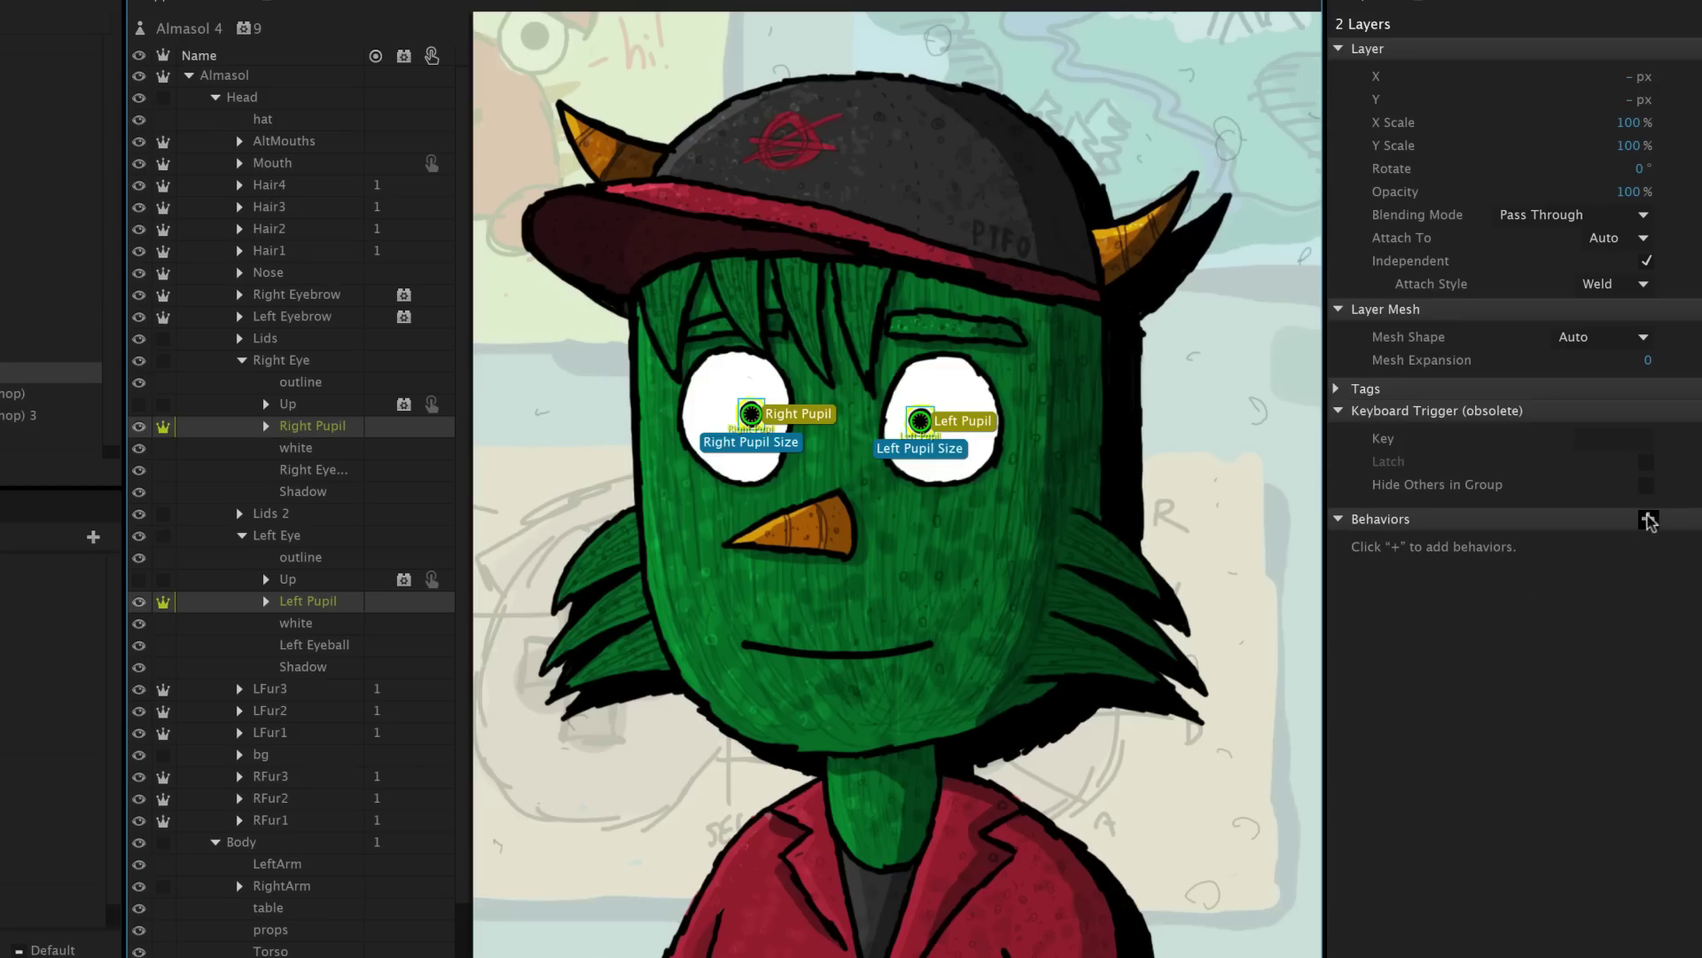
Add a Transform behavior to the Right Pupil and Left Pupil
{"action": "left_click", "coordinate": [1647, 519]}
{"action": "left_click", "coordinate": [1539, 869]}
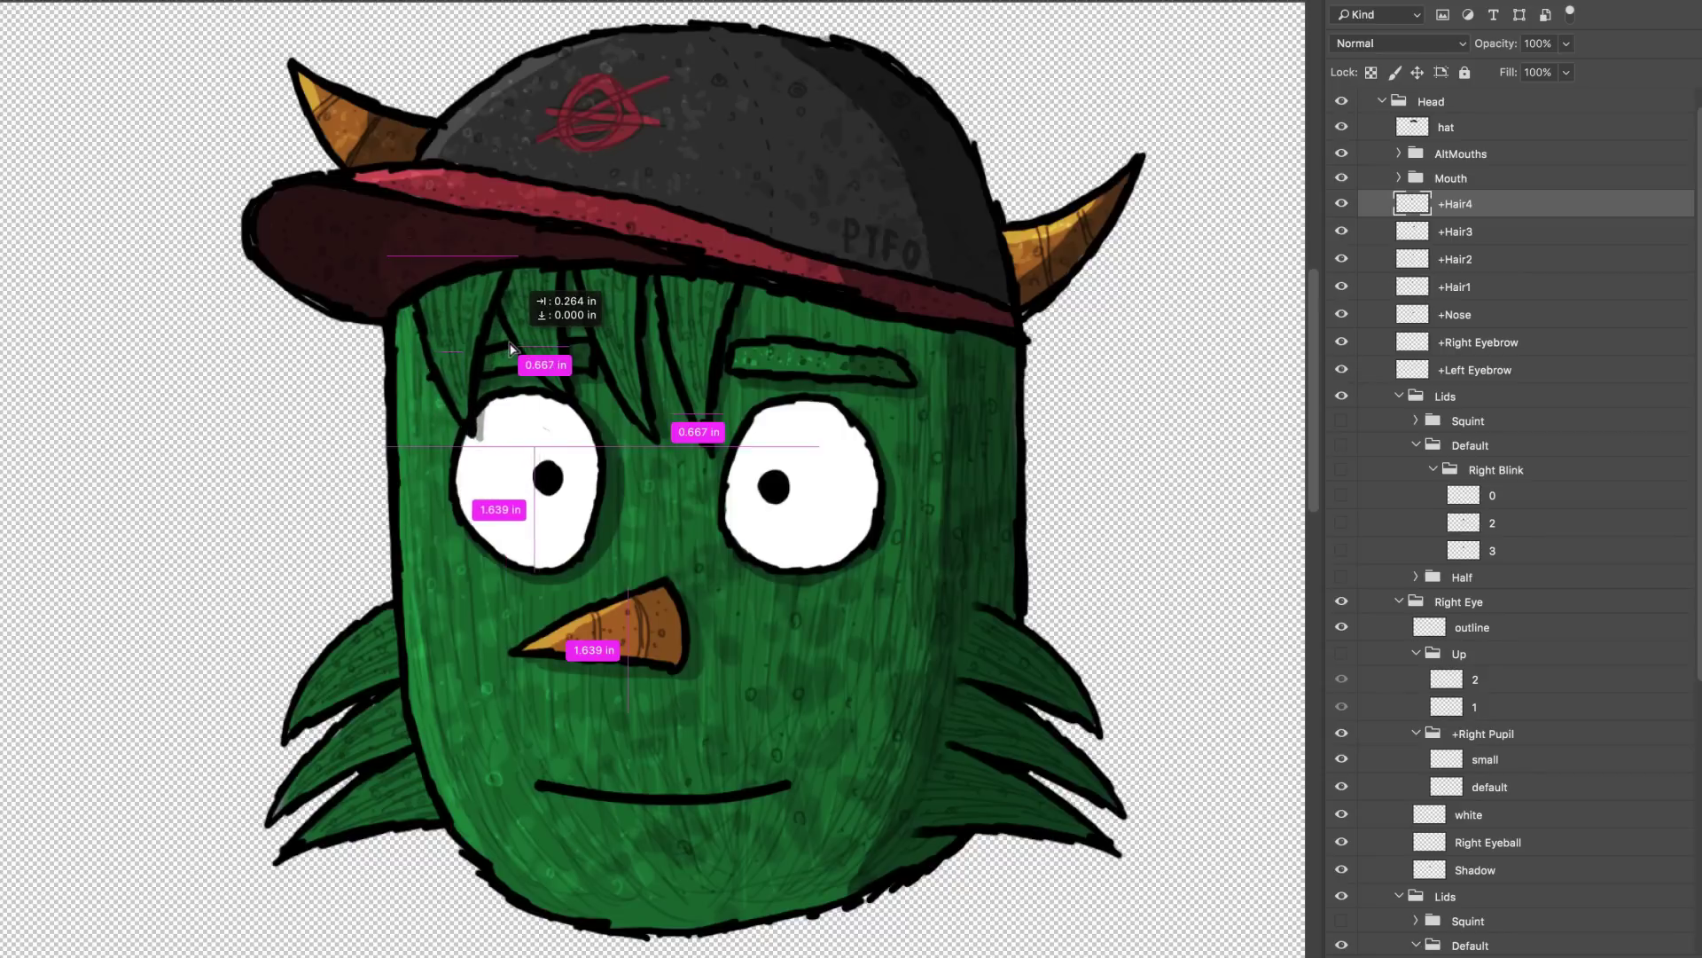
Nudge the right pupil, select the +Nose layer, and preview the Ee and F mouth shapes
{"action": "left_click_drag", "start_coordinate": [548, 482], "coordinate": [744, 573]}
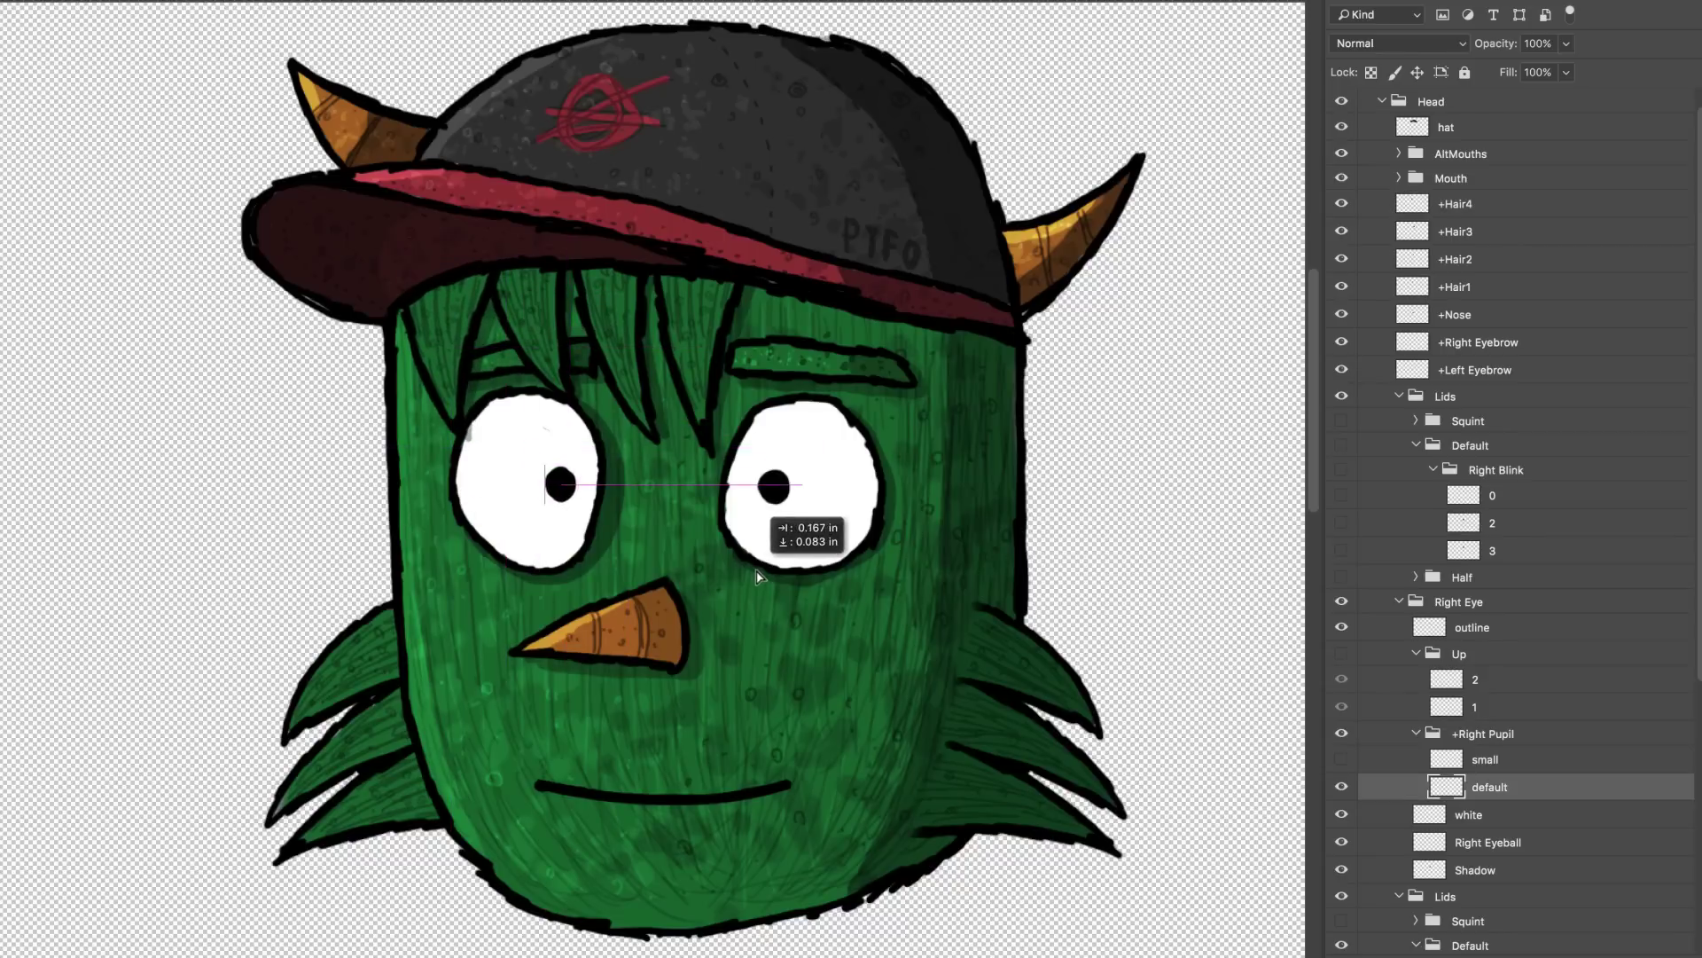
{"action": "right_click", "coordinate": [652, 629]}
{"action": "left_click", "coordinate": [719, 627]}
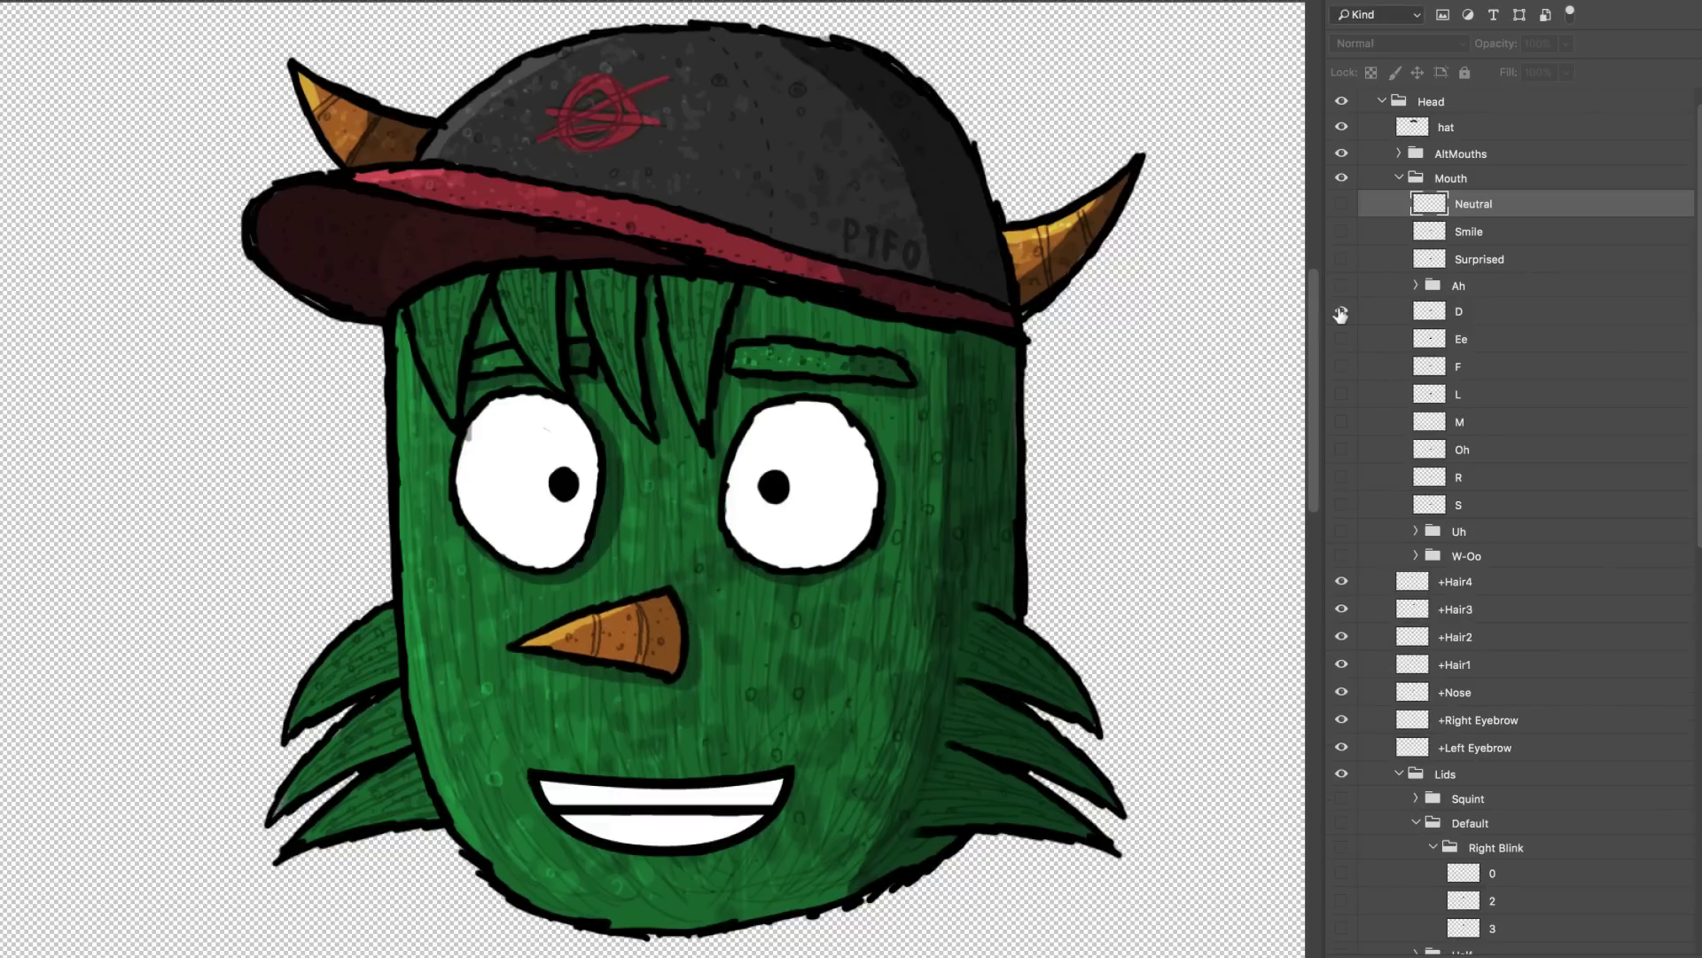
{"action": "left_click", "coordinate": [1340, 343]}
{"action": "left_click", "coordinate": [1341, 368]}
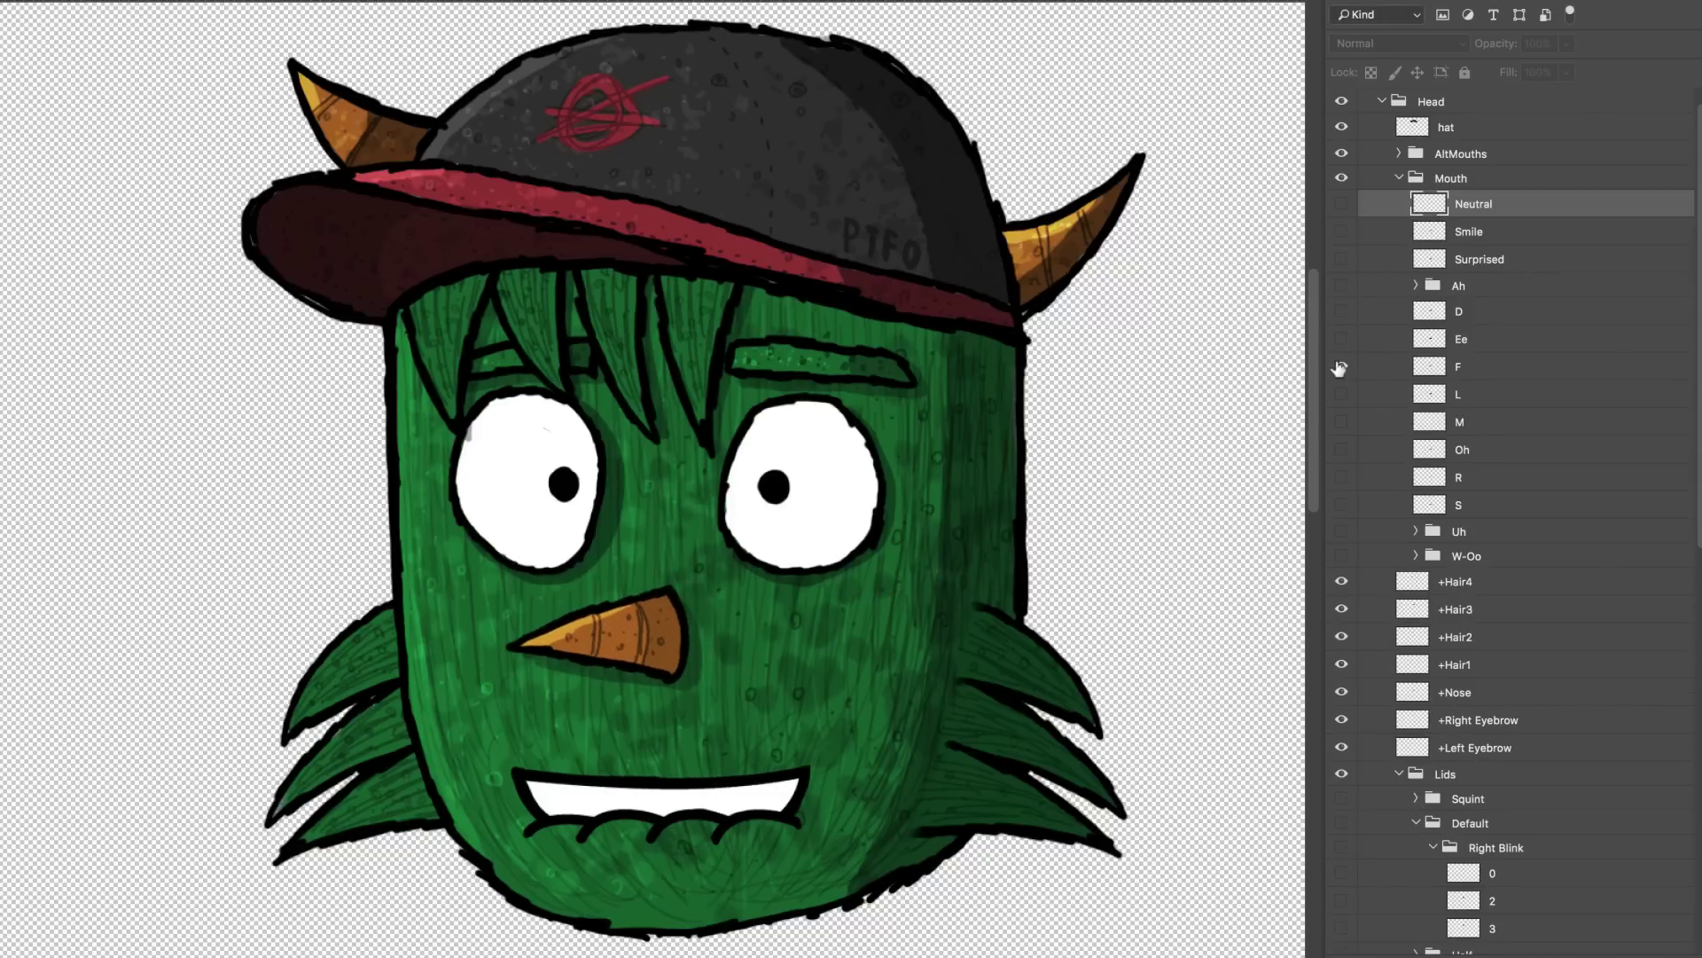